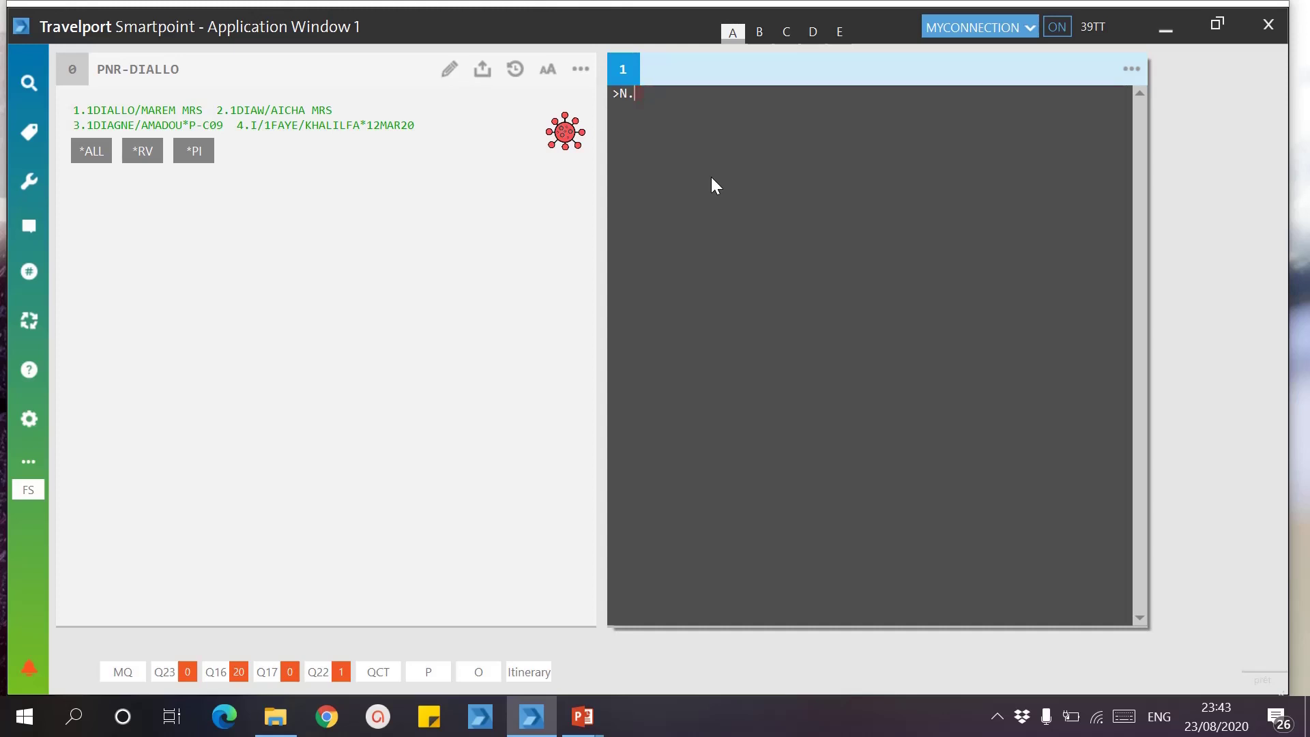
Step: Correct passenger 2's surname and title with an N.P2@ name-change entry
{"action": "type", "text": "P2"}
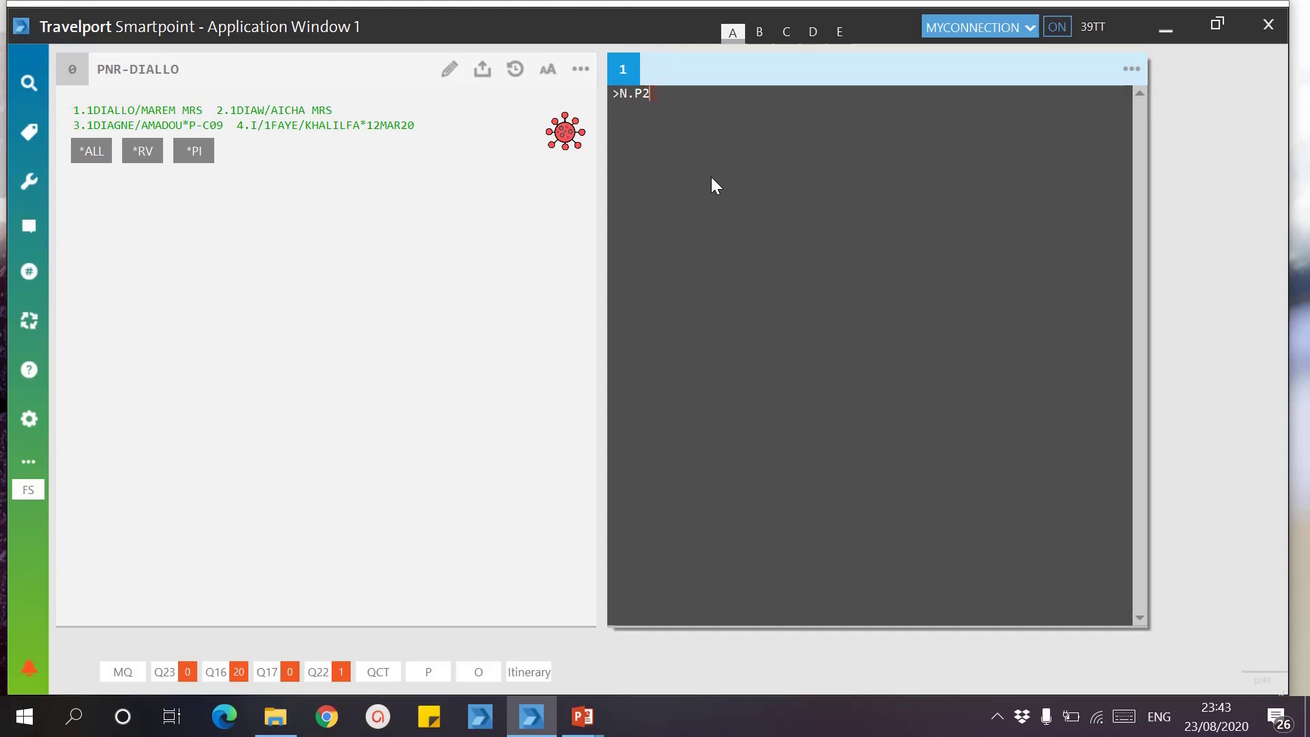
{"action": "type", "text": "@"}
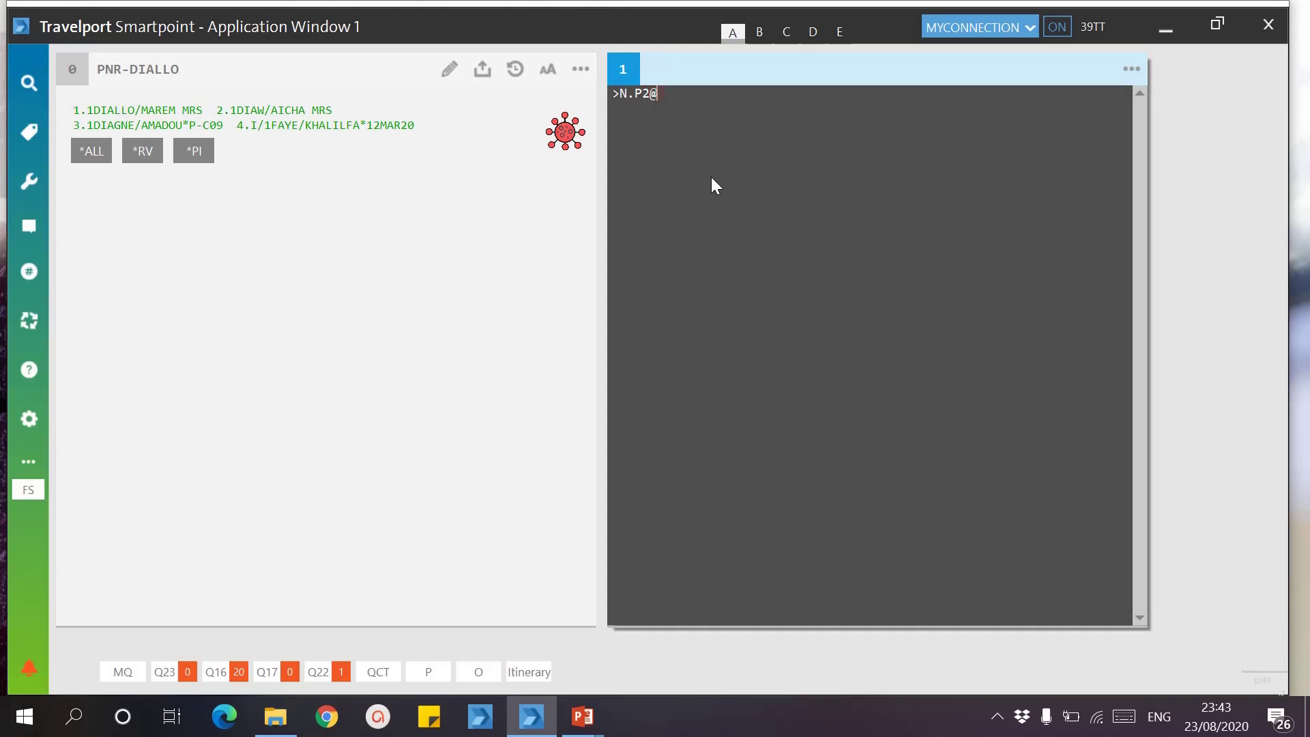
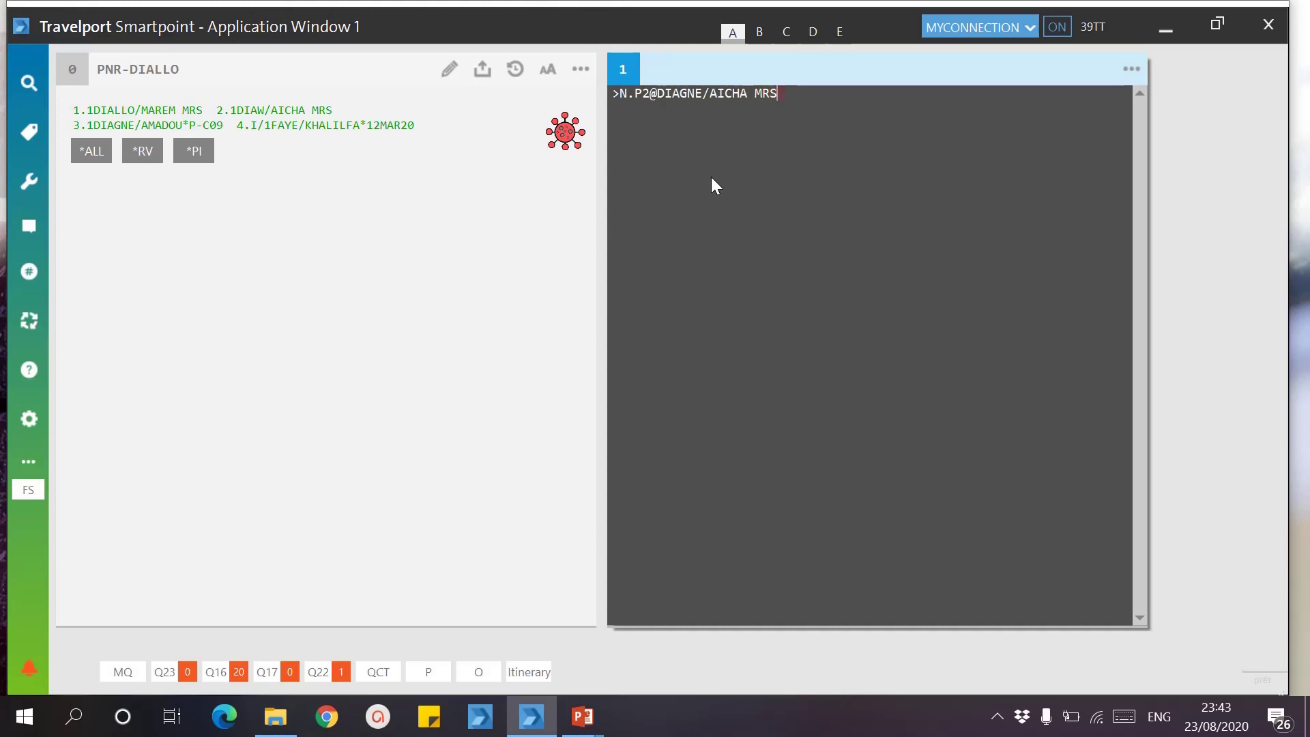
{"action": "key", "text": "Return"}
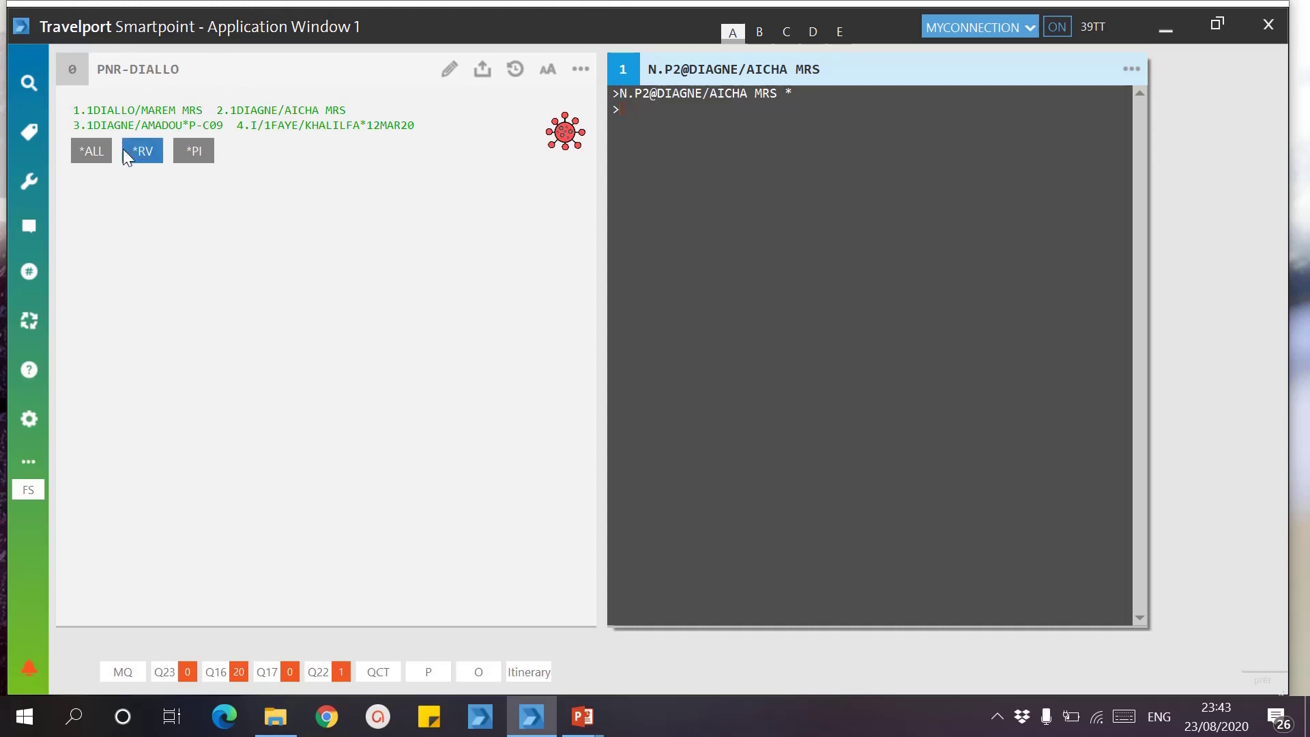
{"action": "mouse_move", "coordinate": [583, 717]}
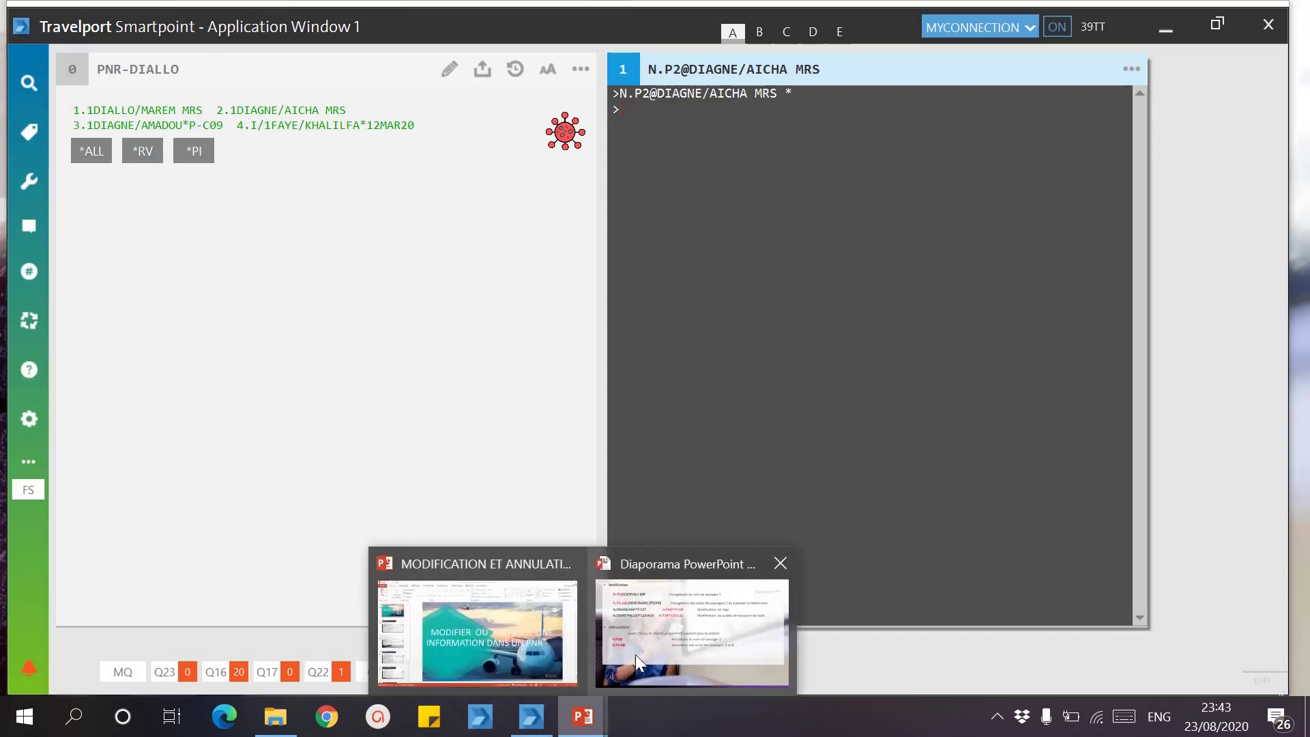
{"action": "mouse_move", "coordinate": [637, 653]}
{"action": "left_click", "coordinate": [685, 628]}
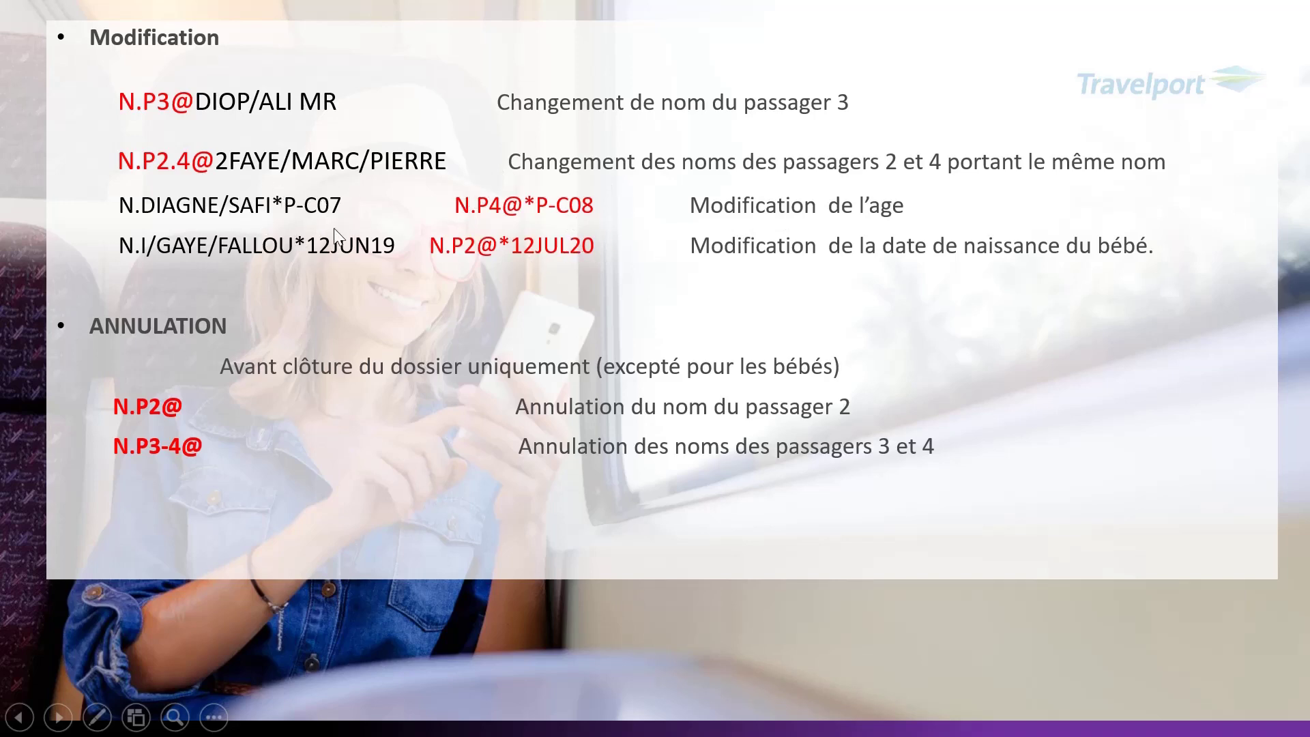
{"action": "key", "text": "super"}
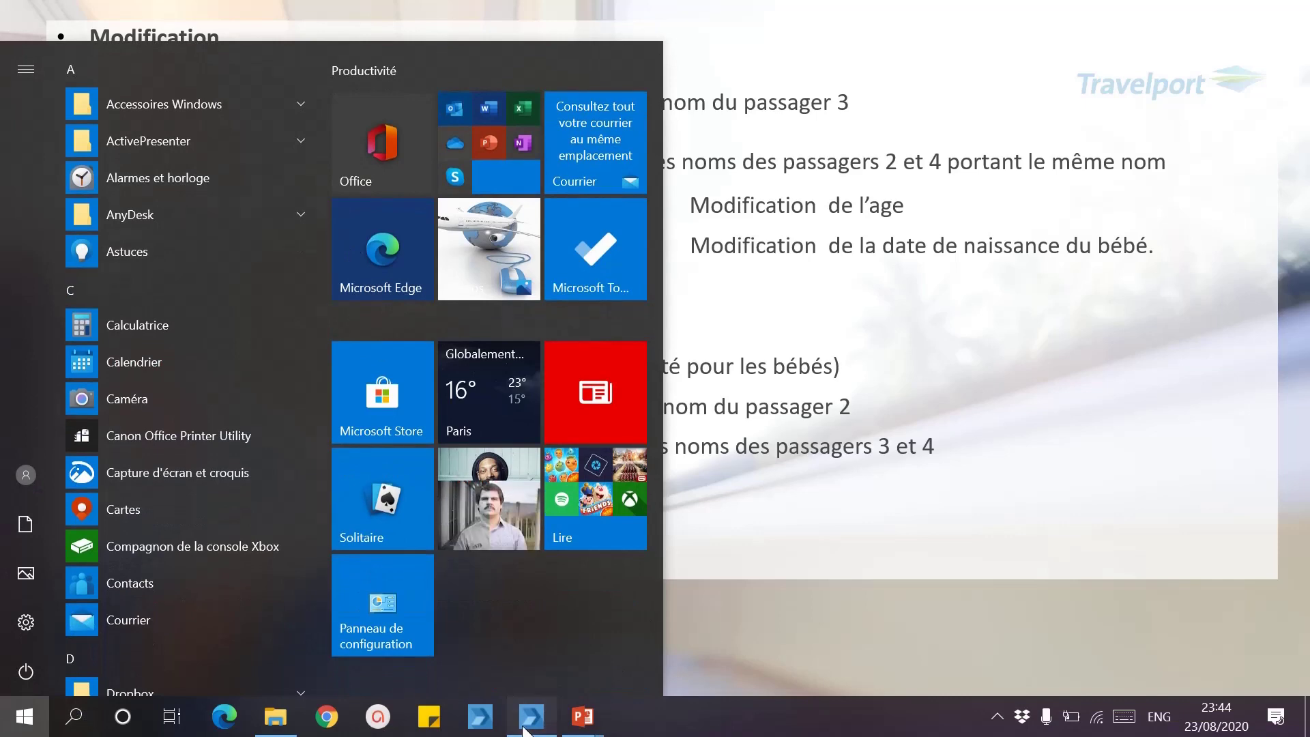
{"action": "left_click", "coordinate": [526, 727]}
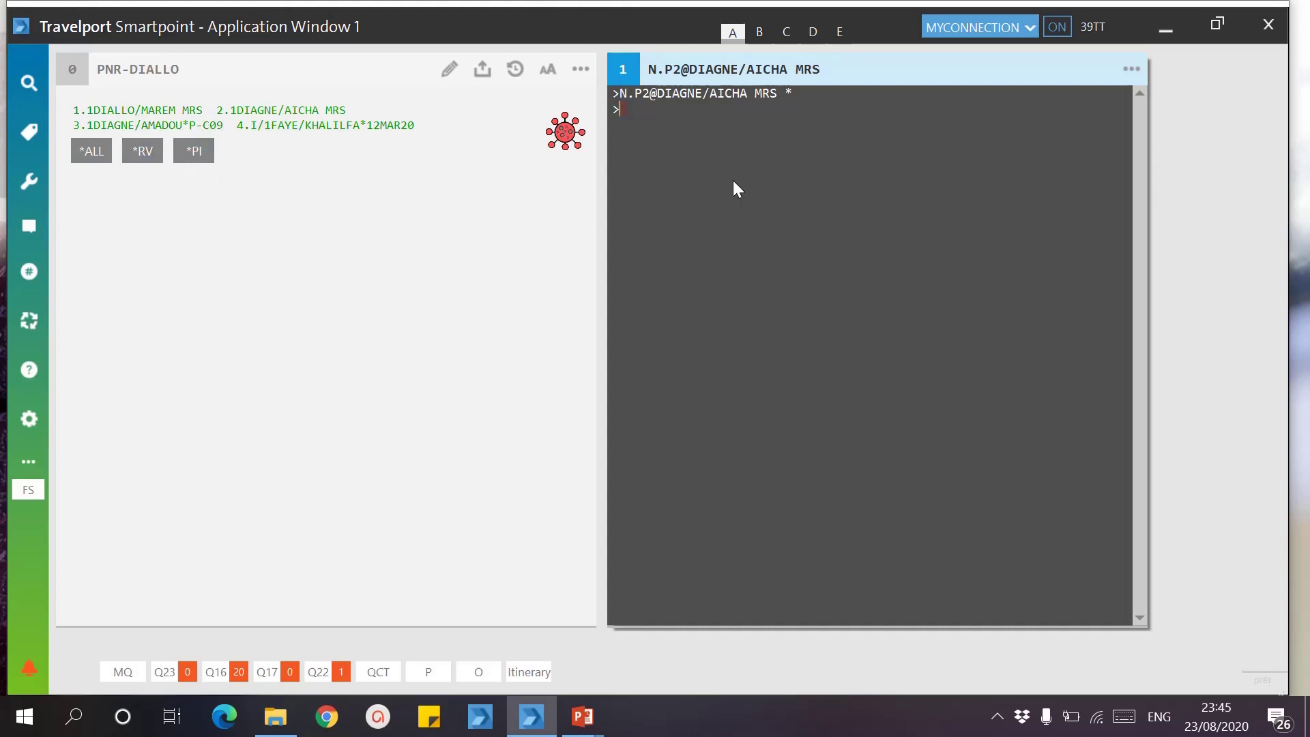
Step: Update passenger 3's child age code to P-C11 with the N.P3@*P-C11 entry
{"action": "type", "text": "N.P3@*P-C"}
{"action": "type", "text": "11"}
{"action": "key", "text": "Return"}
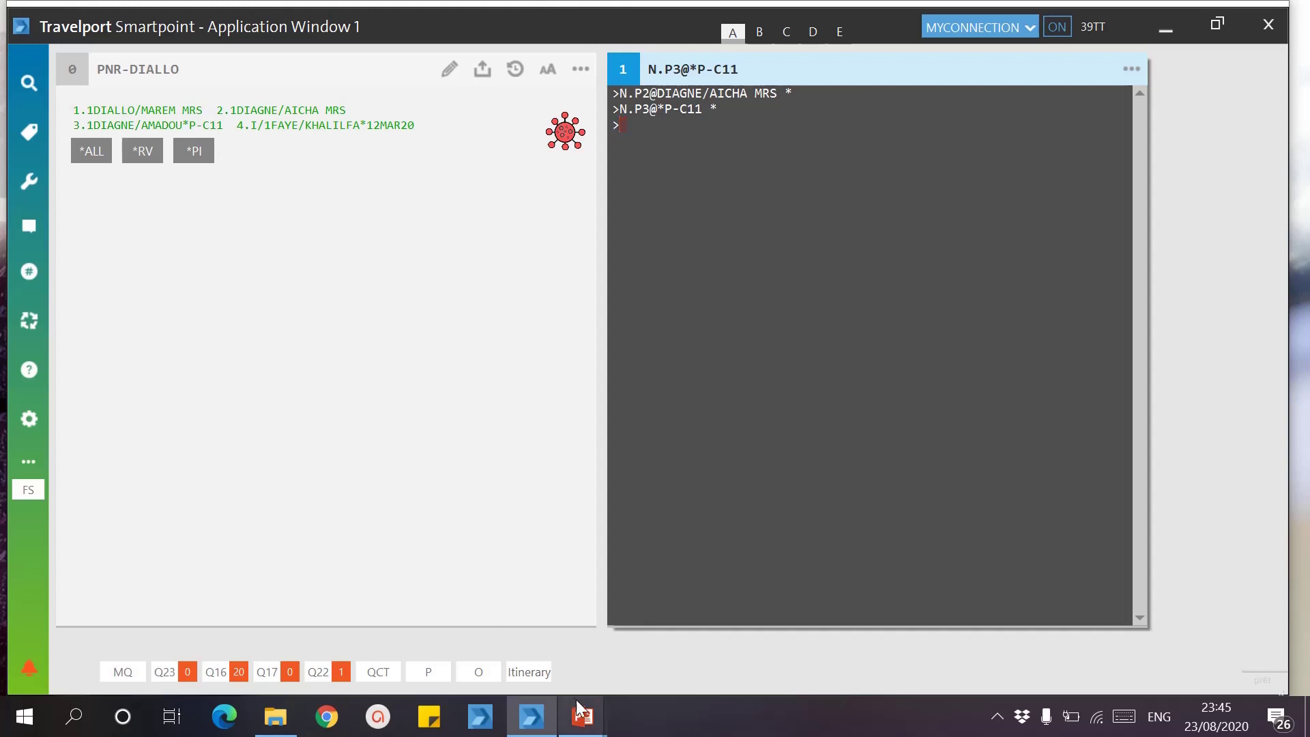
{"action": "mouse_move", "coordinate": [582, 716]}
{"action": "left_click", "coordinate": [672, 588]}
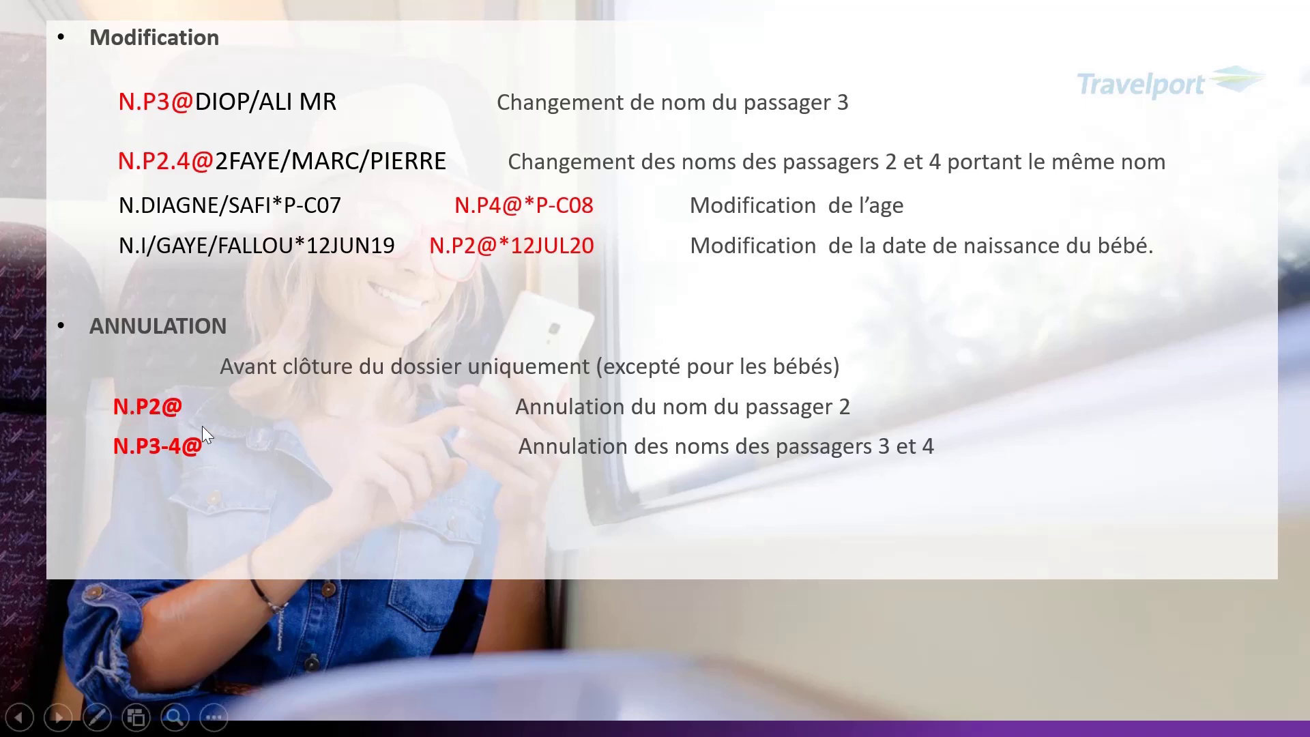
{"action": "key", "text": "super"}
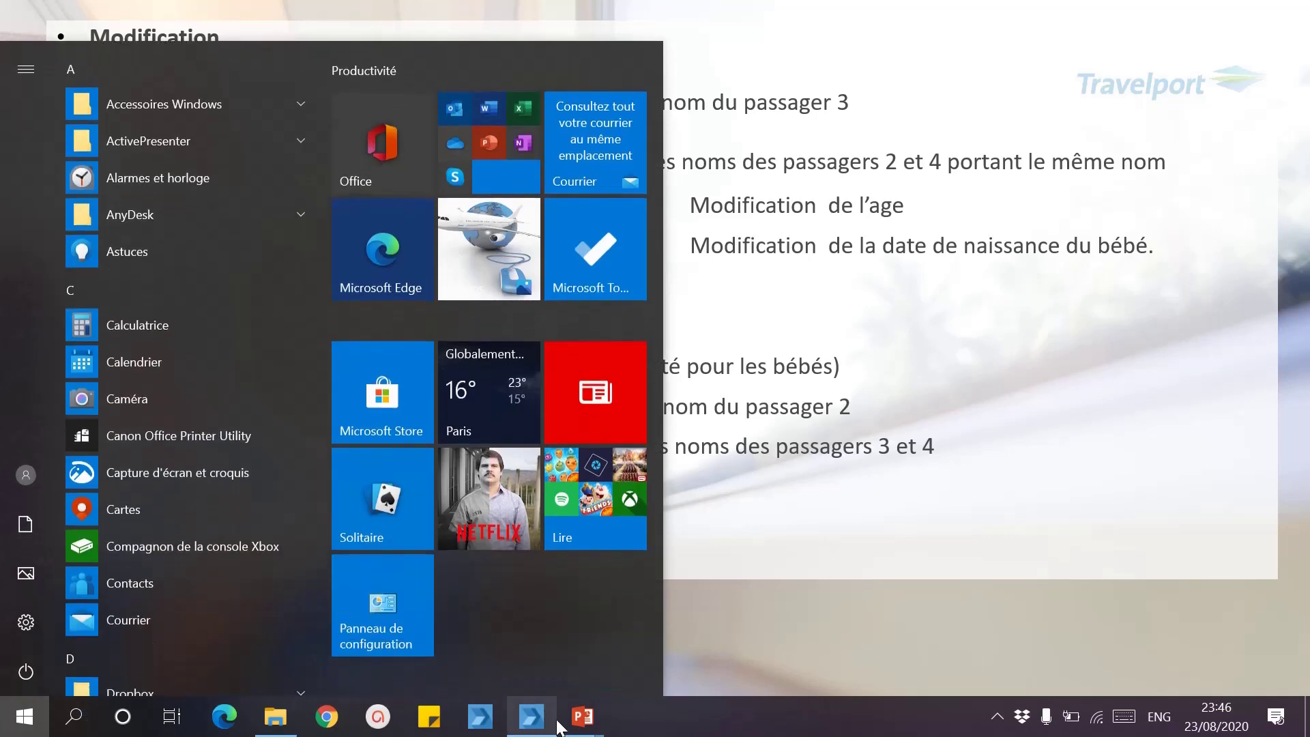
{"action": "left_click", "coordinate": [532, 717]}
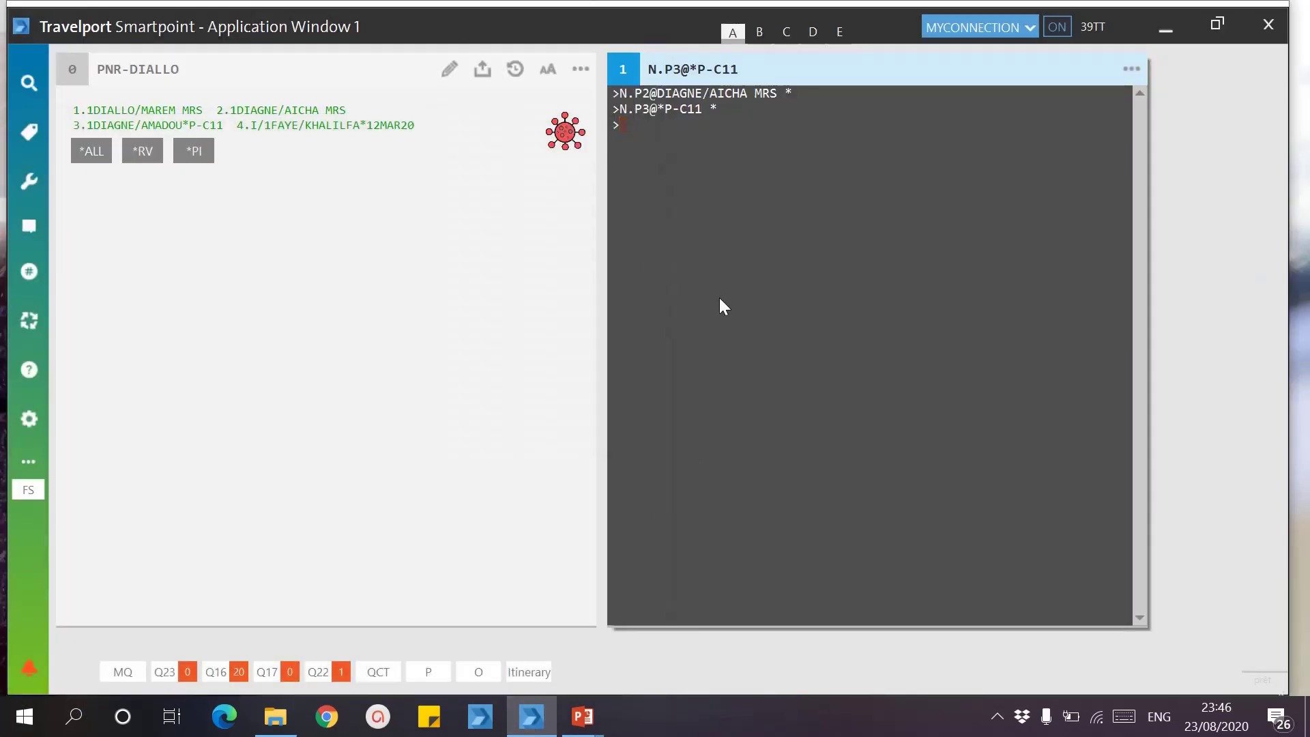
Step: Remove the child passenger 3 from the booking with the N.P3@ entry
{"action": "type", "text": "N.P3@"}
{"action": "key", "text": "Return"}
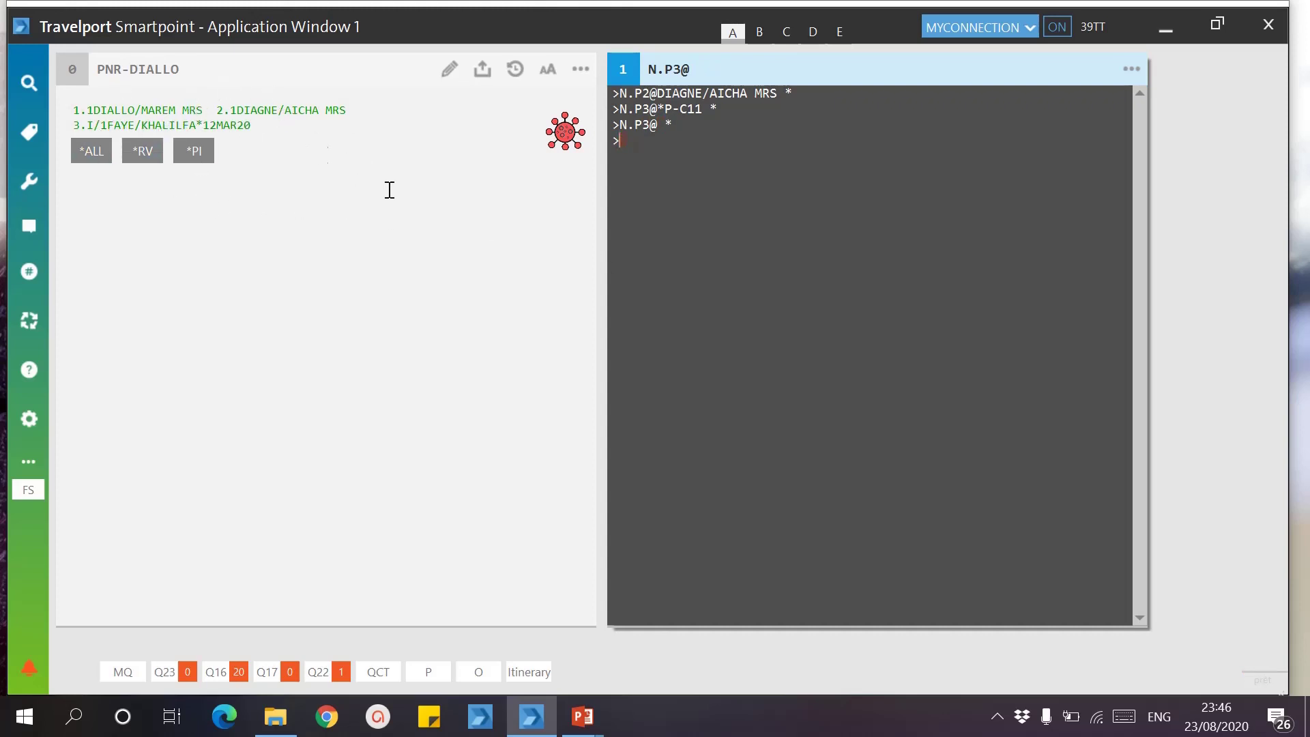
{"action": "mouse_move", "coordinate": [576, 727]}
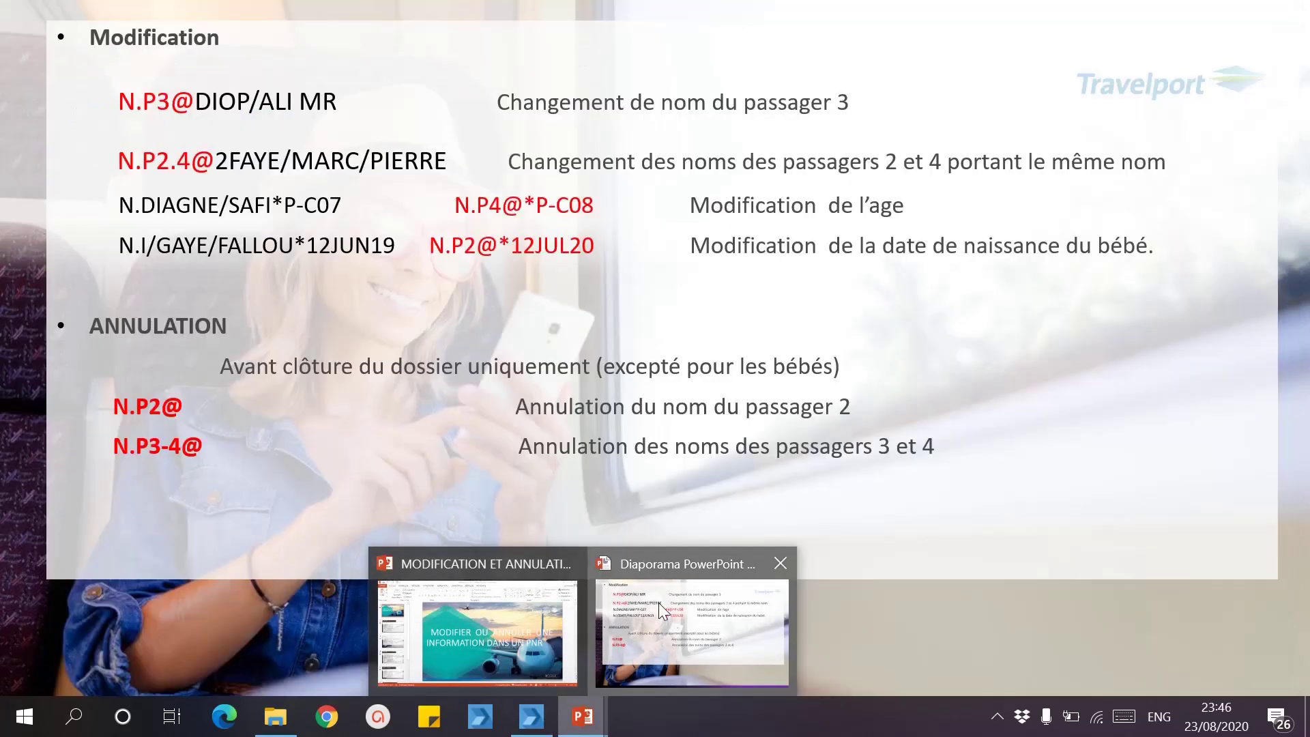
{"action": "left_click", "coordinate": [663, 613]}
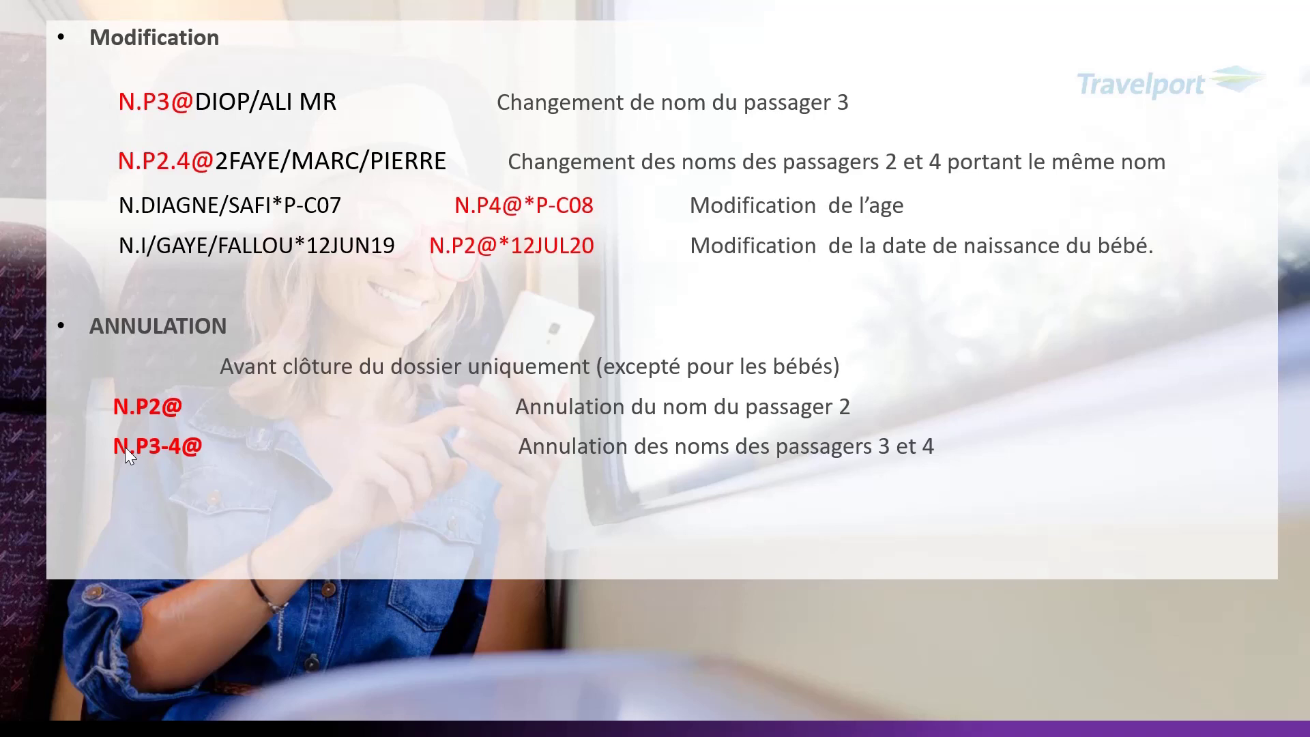
{"action": "key", "text": "super"}
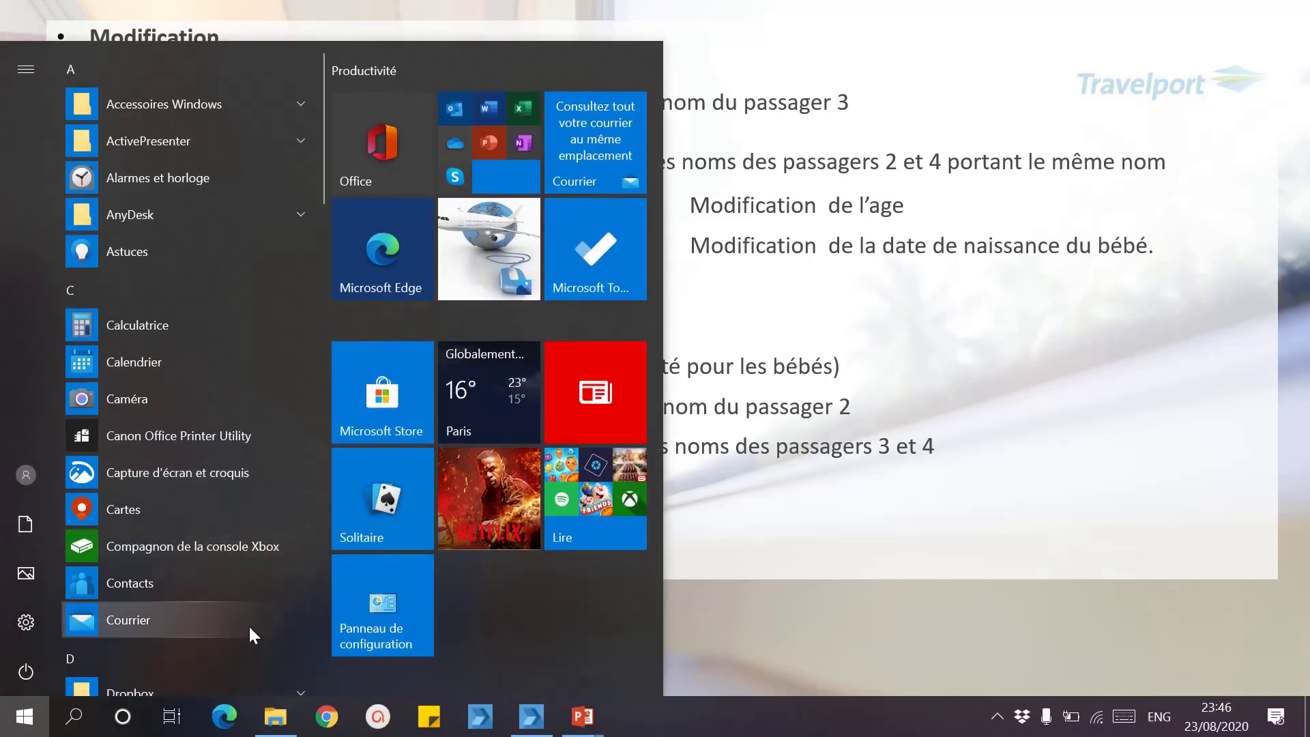
{"action": "left_click", "coordinate": [542, 717]}
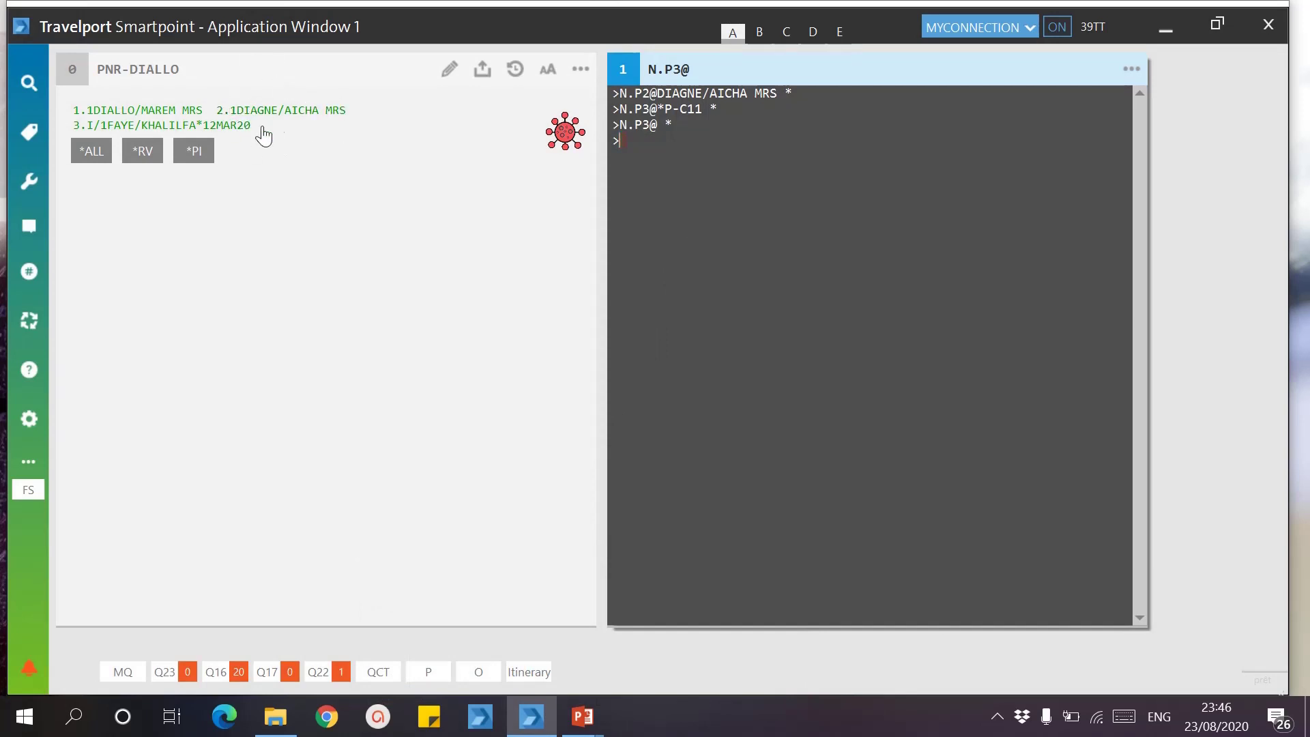
Step: Correct passenger 1's first name in the client information form and save the booking
{"action": "left_click", "coordinate": [161, 116]}
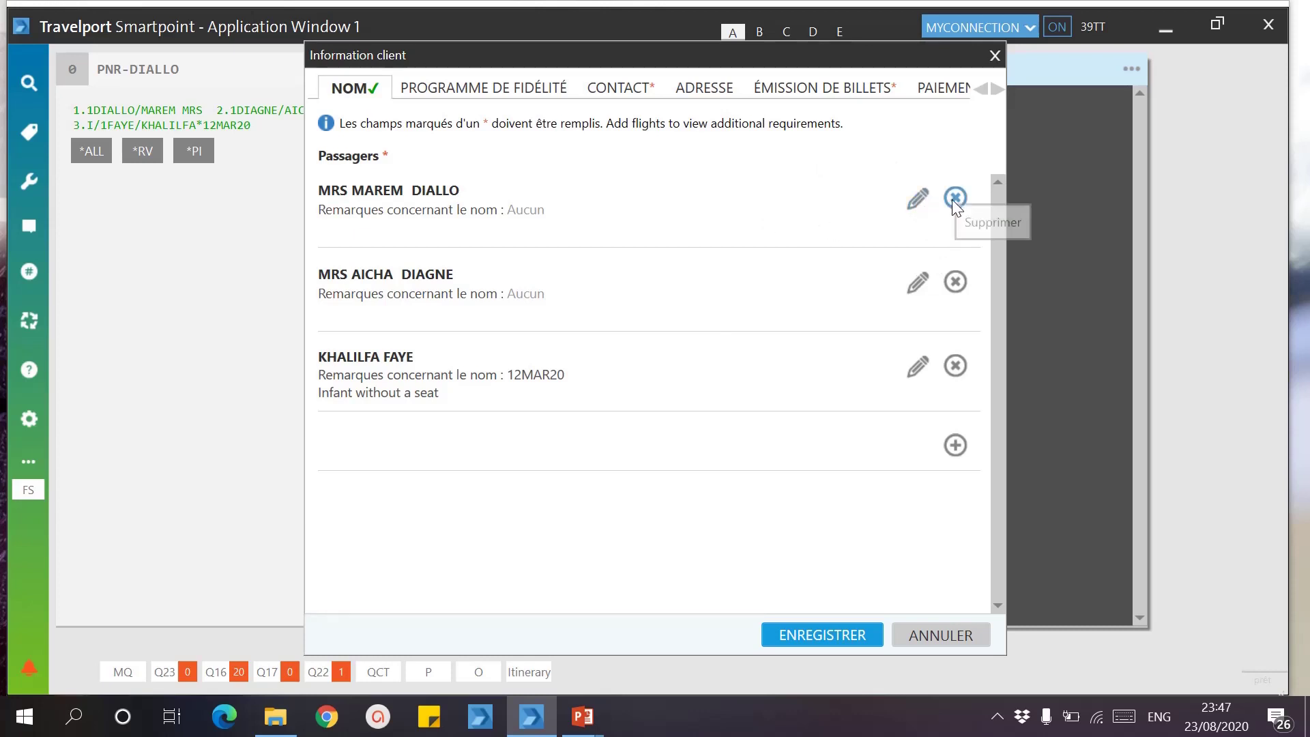
{"action": "left_click", "coordinate": [915, 205]}
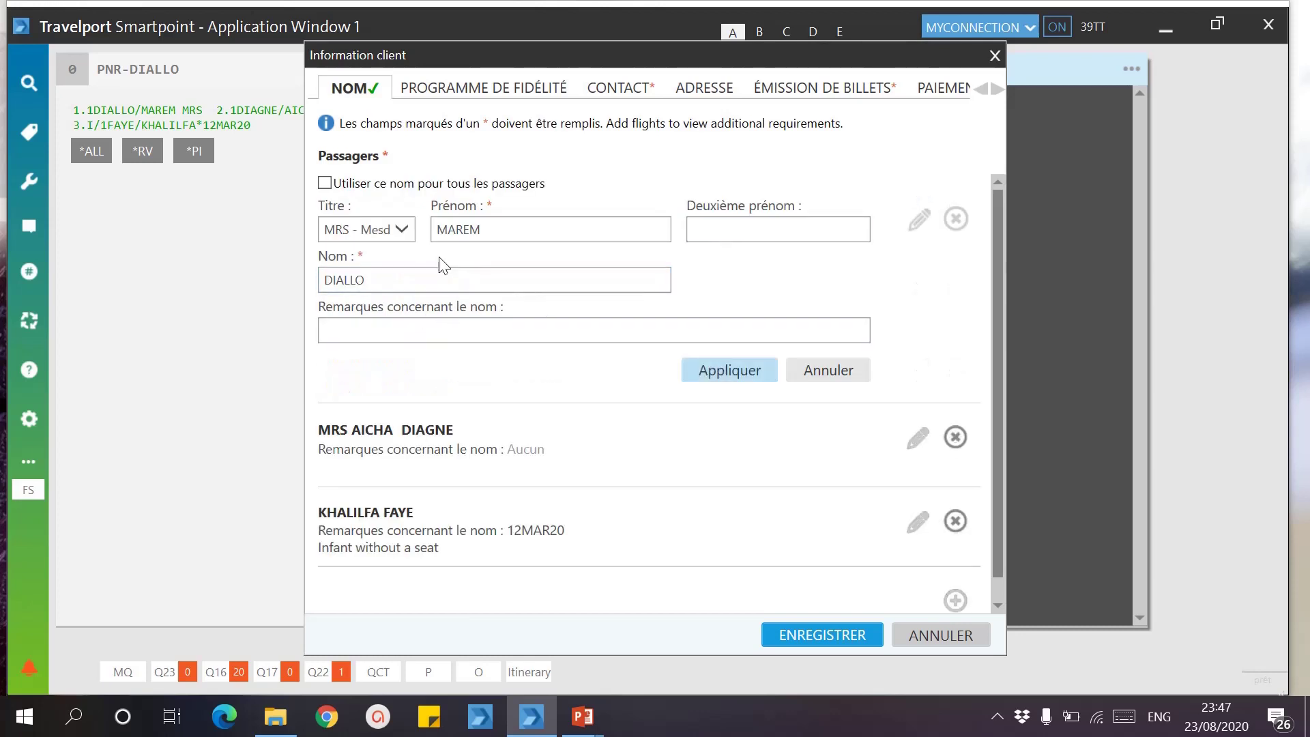
{"action": "left_click", "coordinate": [489, 232]}
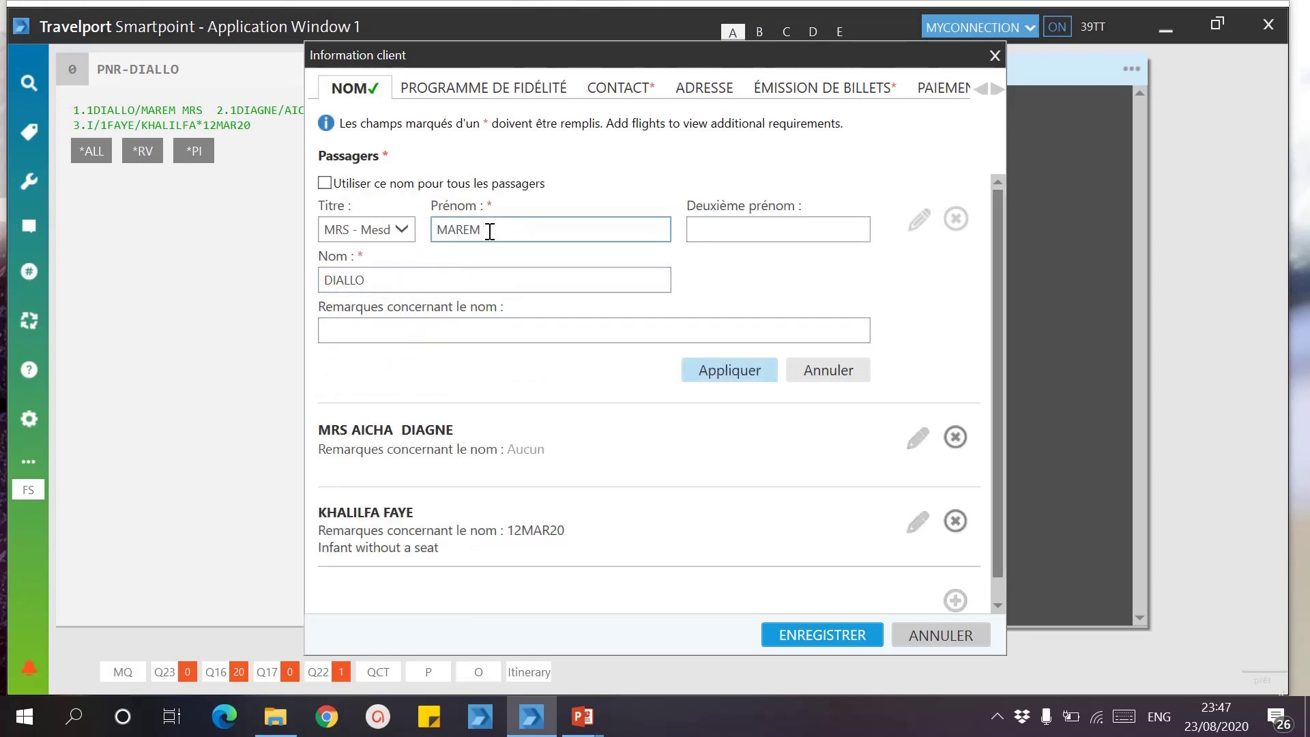
{"action": "key", "text": "BackSpace"}
{"action": "key", "text": "BackSpace"}
{"action": "key", "text": "BackSpace"}
{"action": "key", "text": "BackSpace"}
{"action": "type", "text": "ARIAMA"}
{"action": "left_click", "coordinate": [708, 373]}
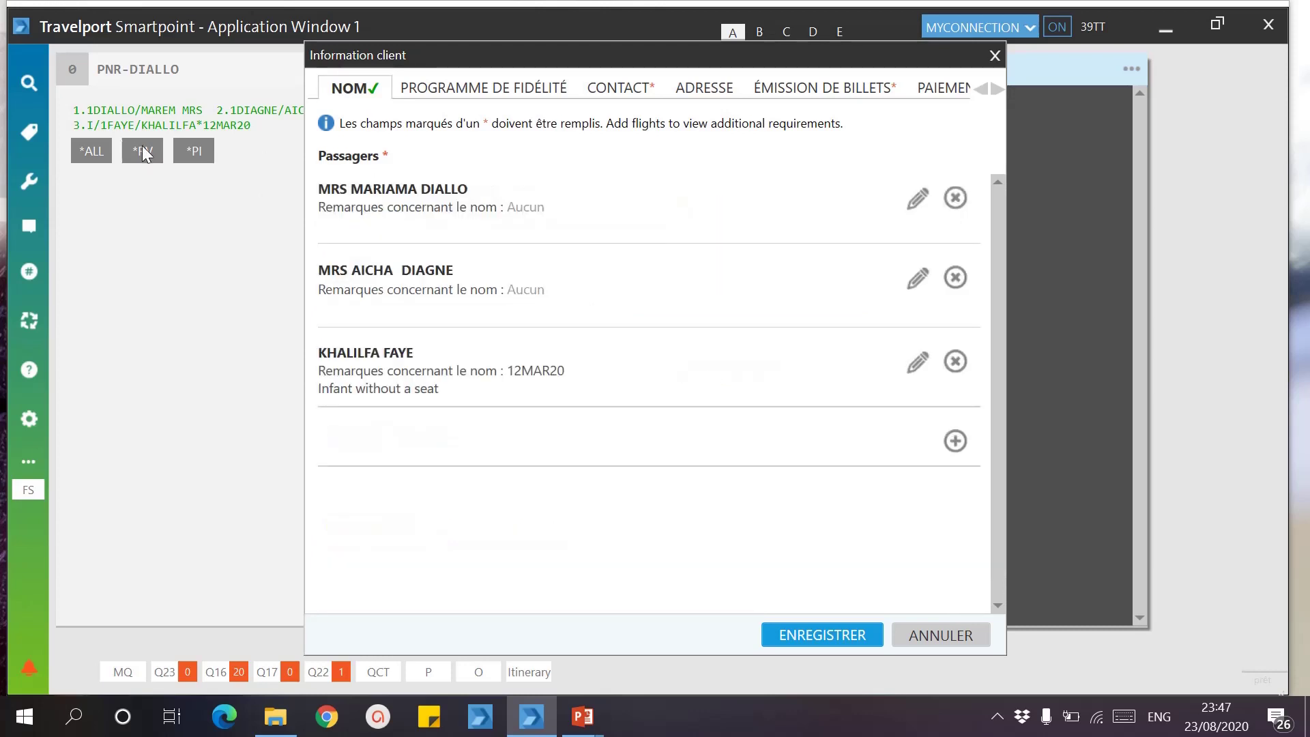
{"action": "left_click", "coordinate": [822, 635]}
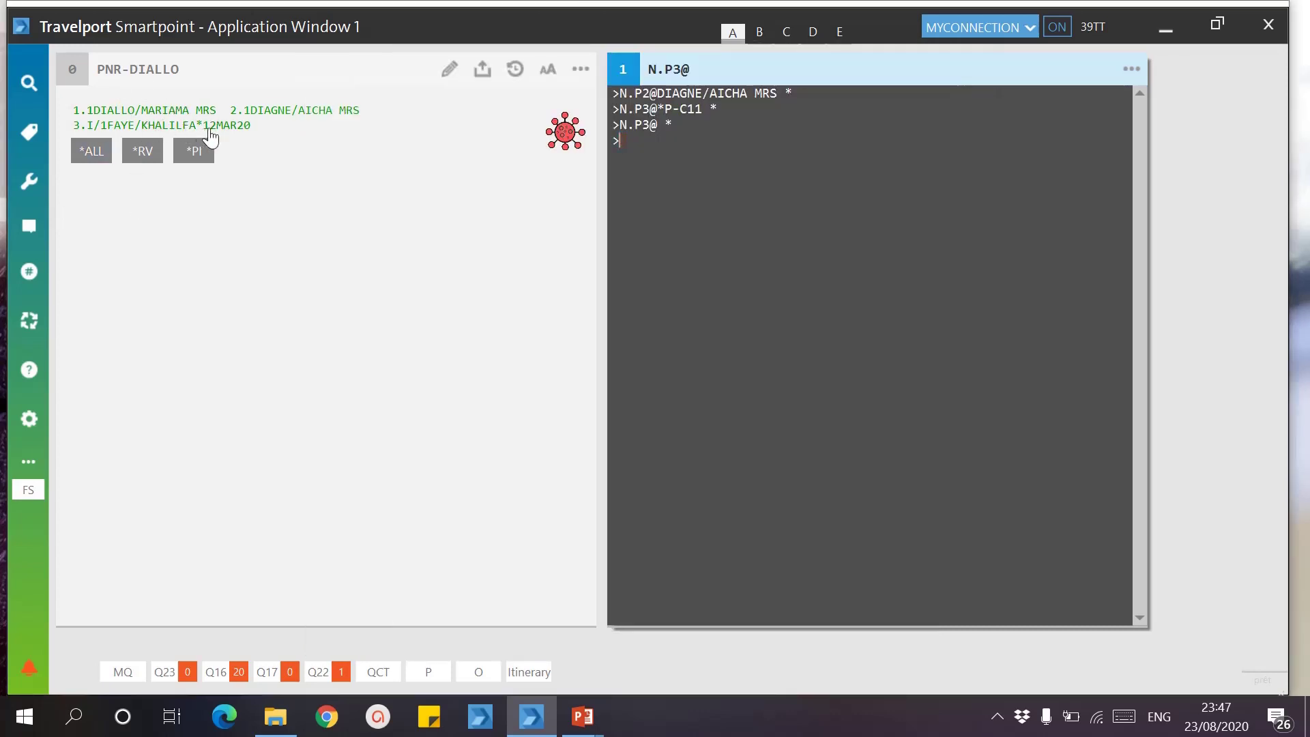
Step: Delete the infant's row from the client information passenger list and save the booking
{"action": "left_click", "coordinate": [167, 117]}
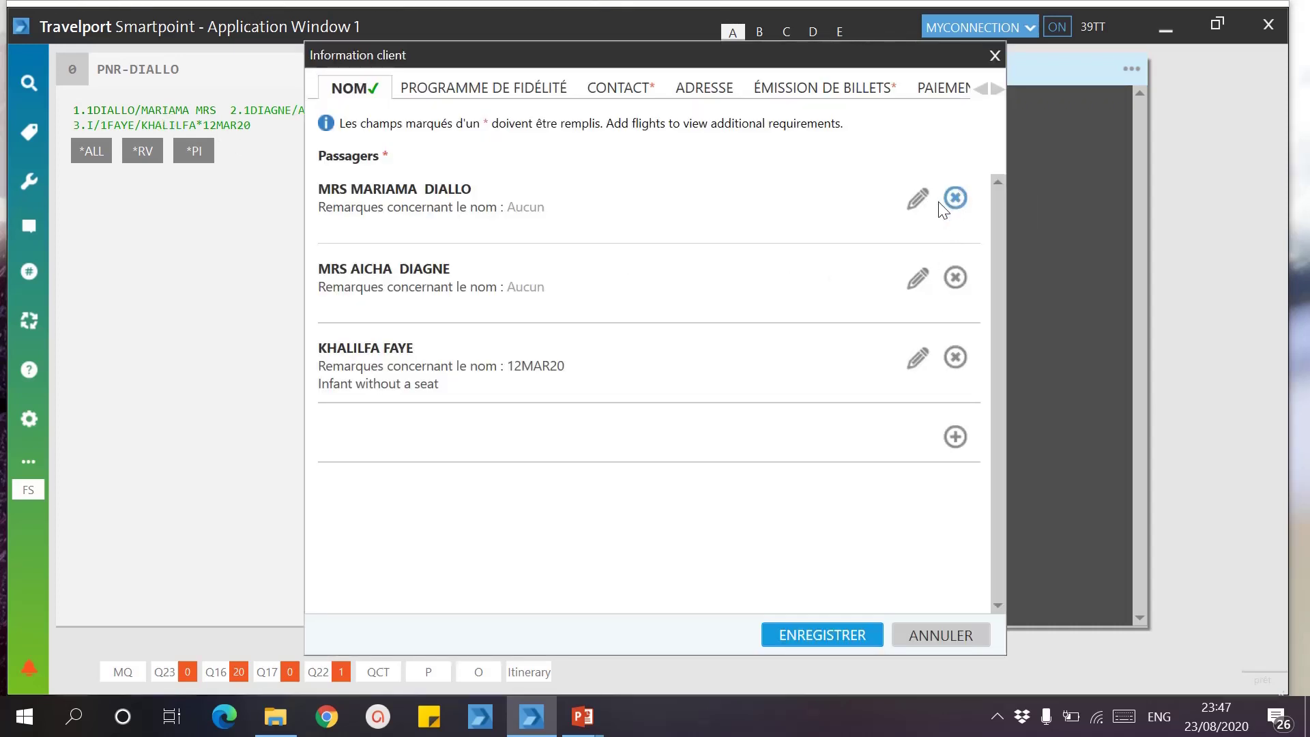
{"action": "left_click", "coordinate": [954, 358]}
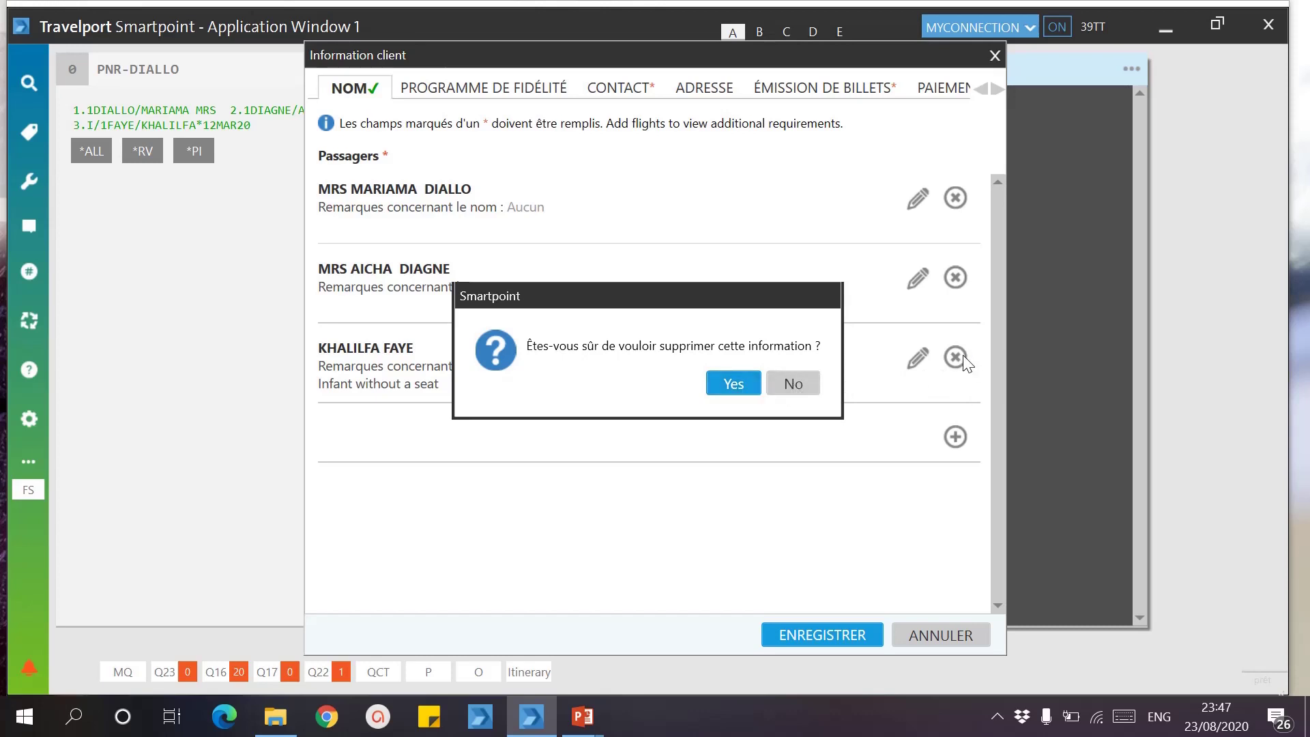
{"action": "left_click", "coordinate": [729, 395]}
{"action": "left_click", "coordinate": [796, 631]}
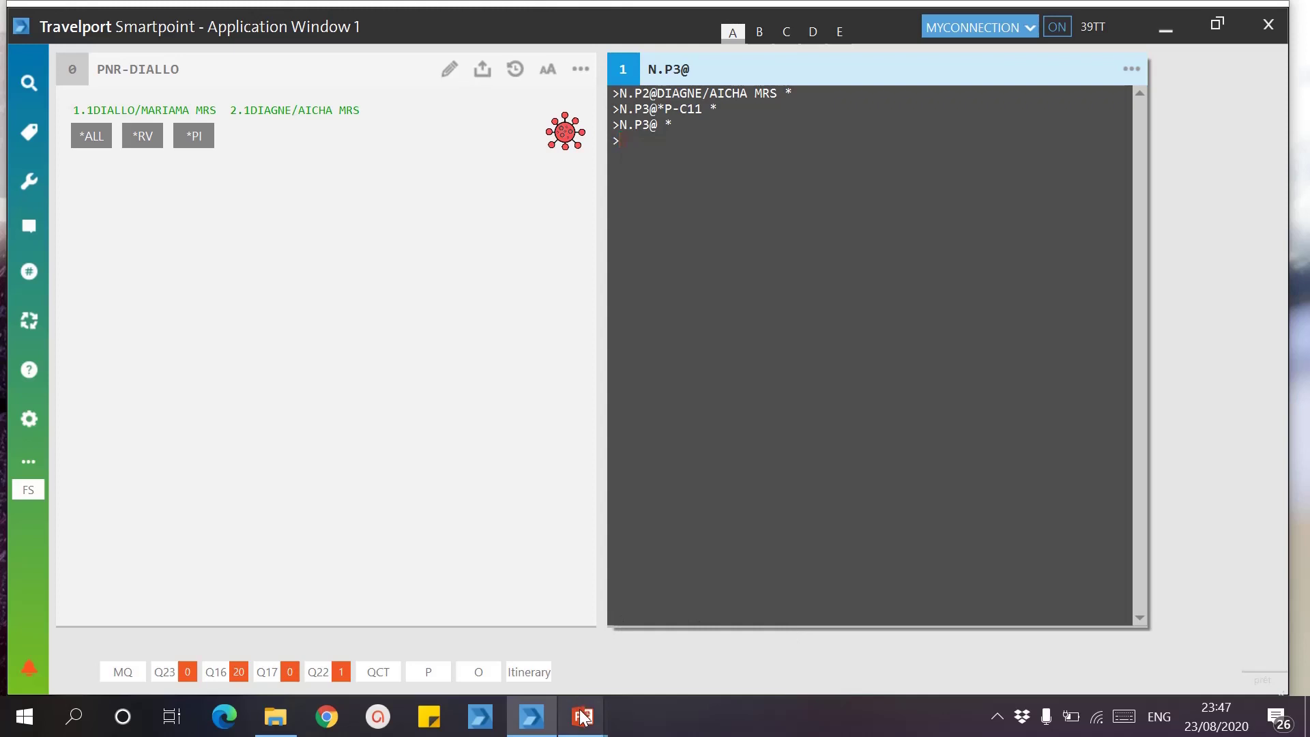
Step: Bring up the slideshow, advance to the ITINERAIRE slide, then return to the Smartpoint terminal
{"action": "mouse_move", "coordinate": [582, 715]}
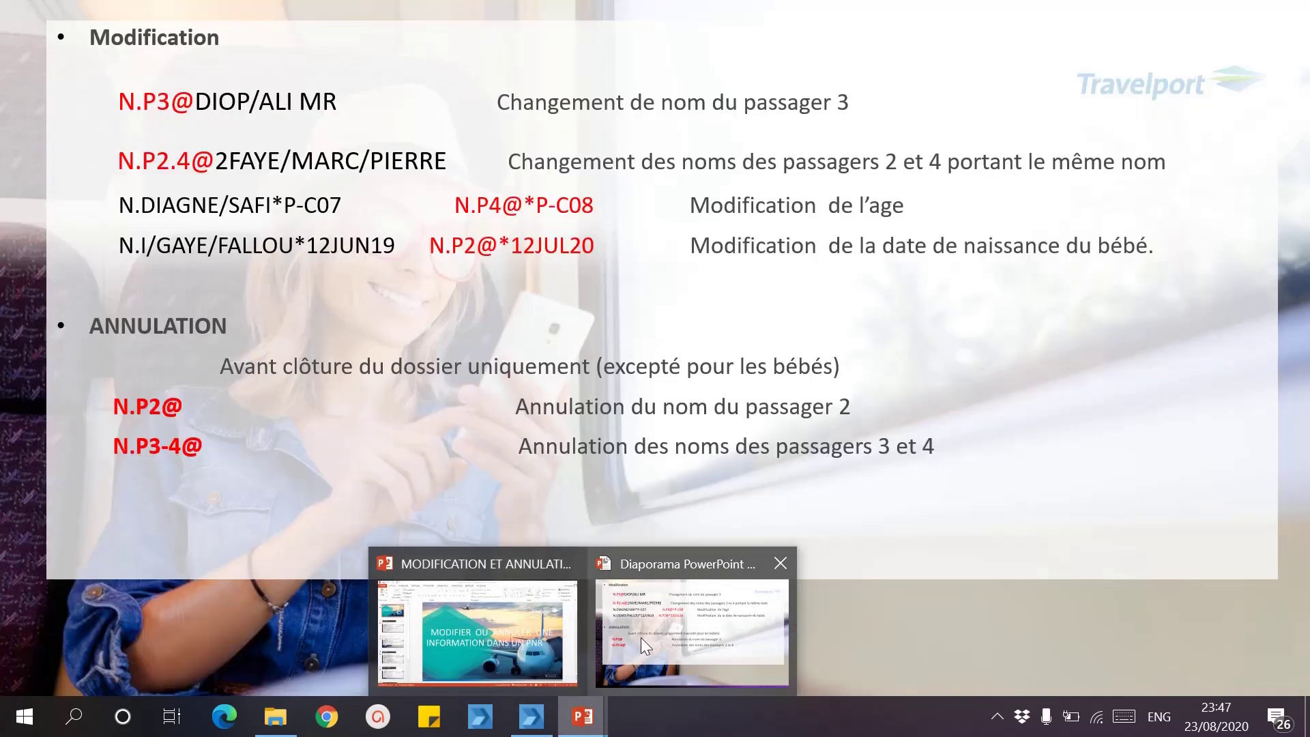
{"action": "left_click", "coordinate": [640, 637]}
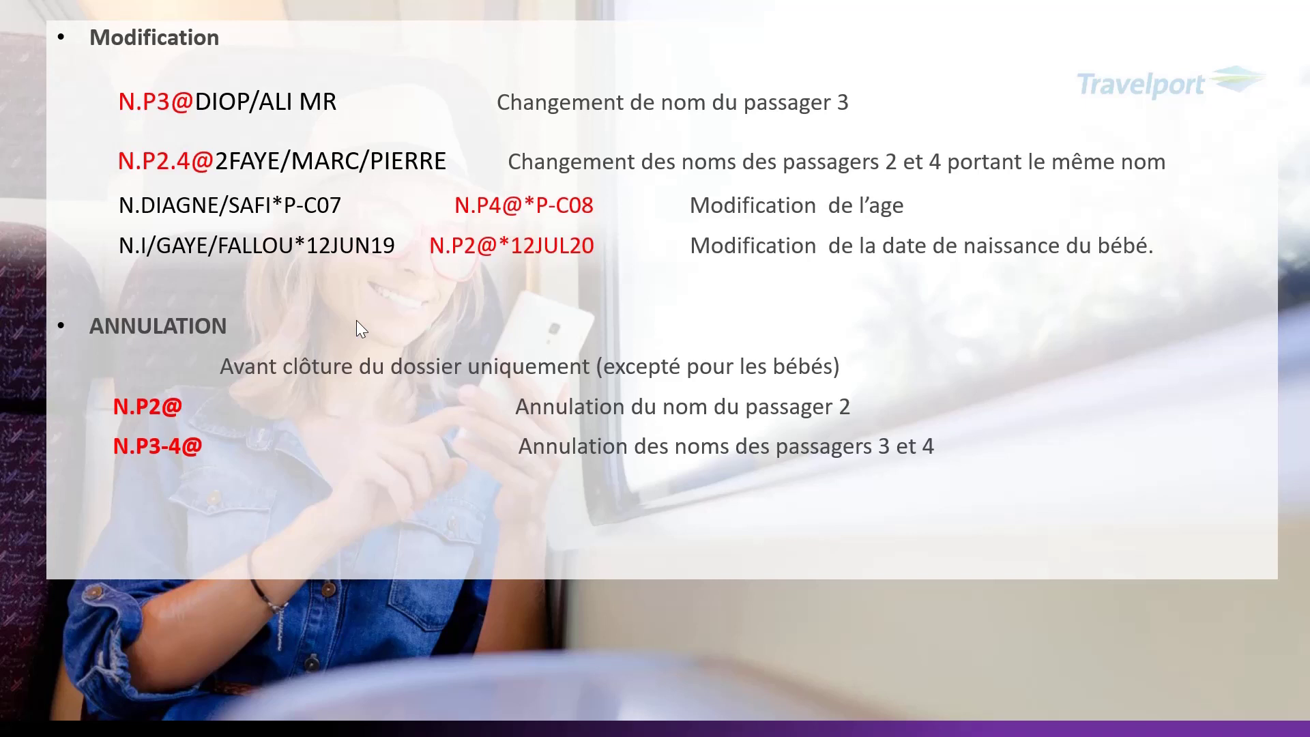
{"action": "left_click", "coordinate": [357, 321]}
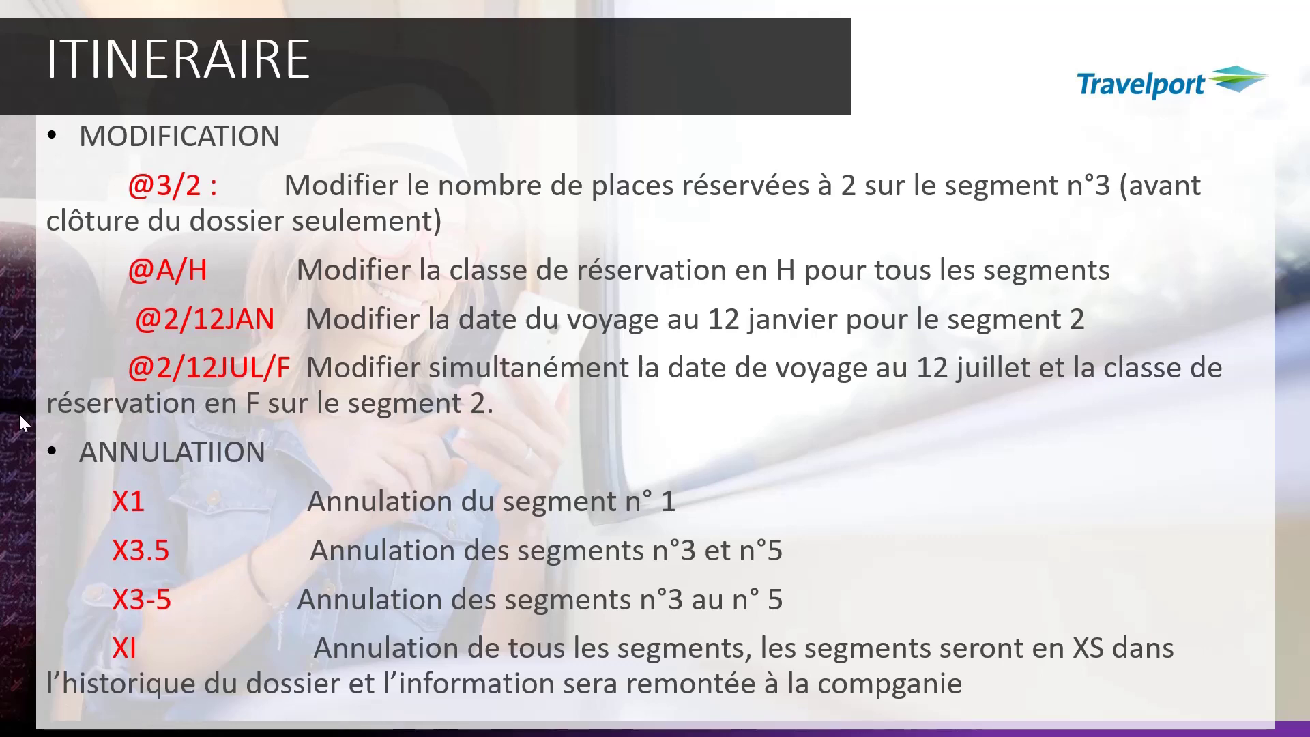
{"action": "key", "text": "super"}
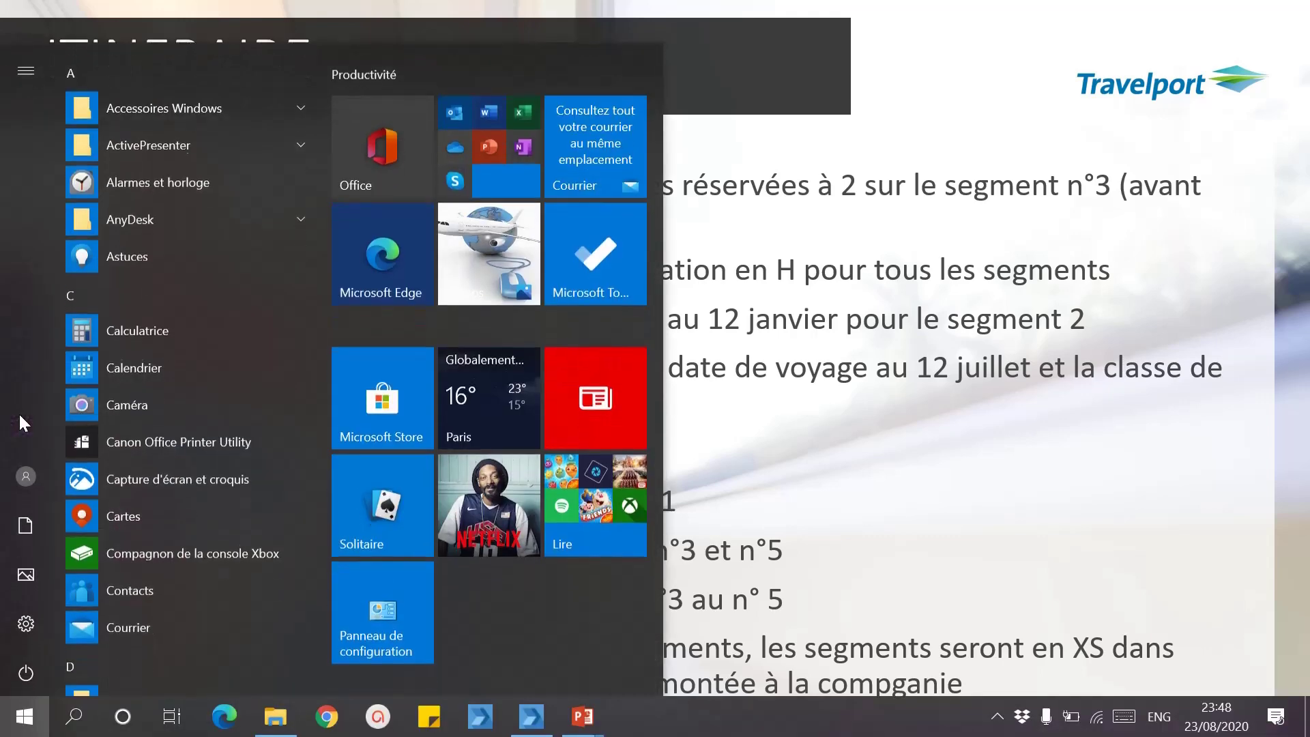
{"action": "left_click", "coordinate": [535, 714]}
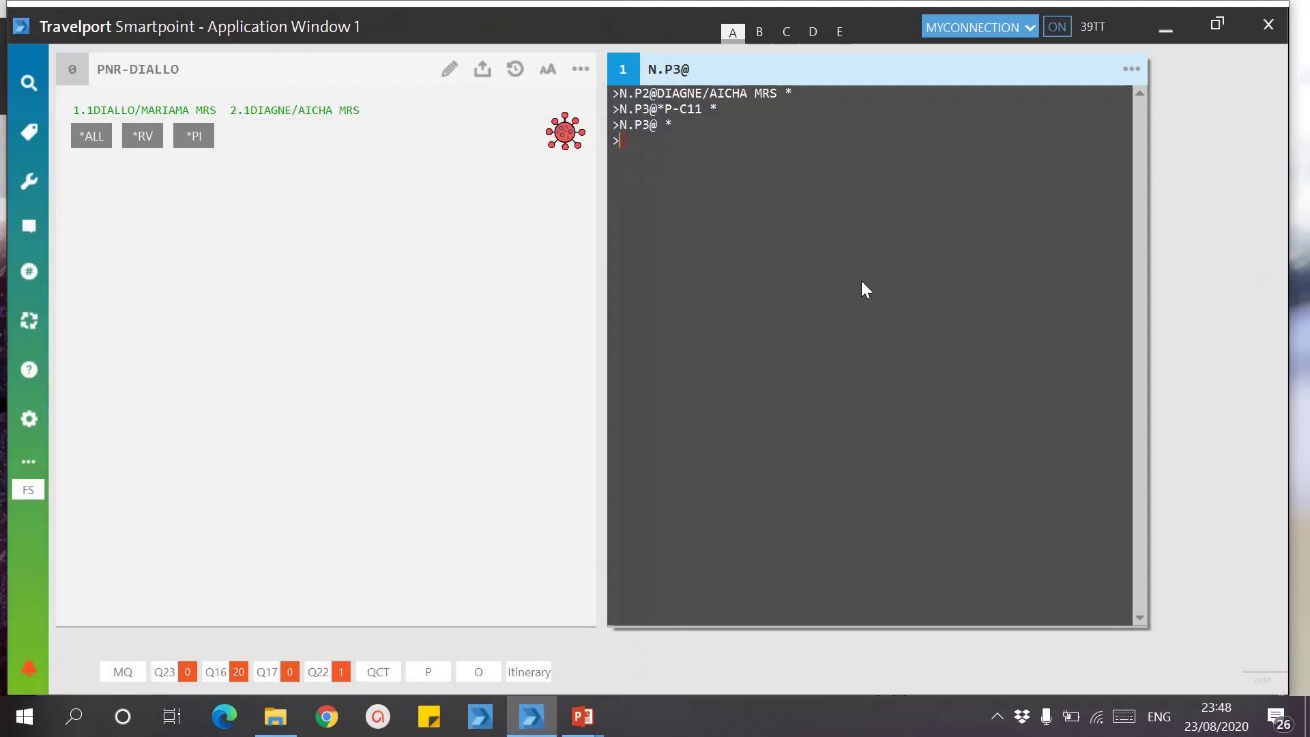
Step: Ignore the current booking, search bookings by the passenger's surname, and open the first match
{"action": "type", "text": "I"}
{"action": "key", "text": "Return"}
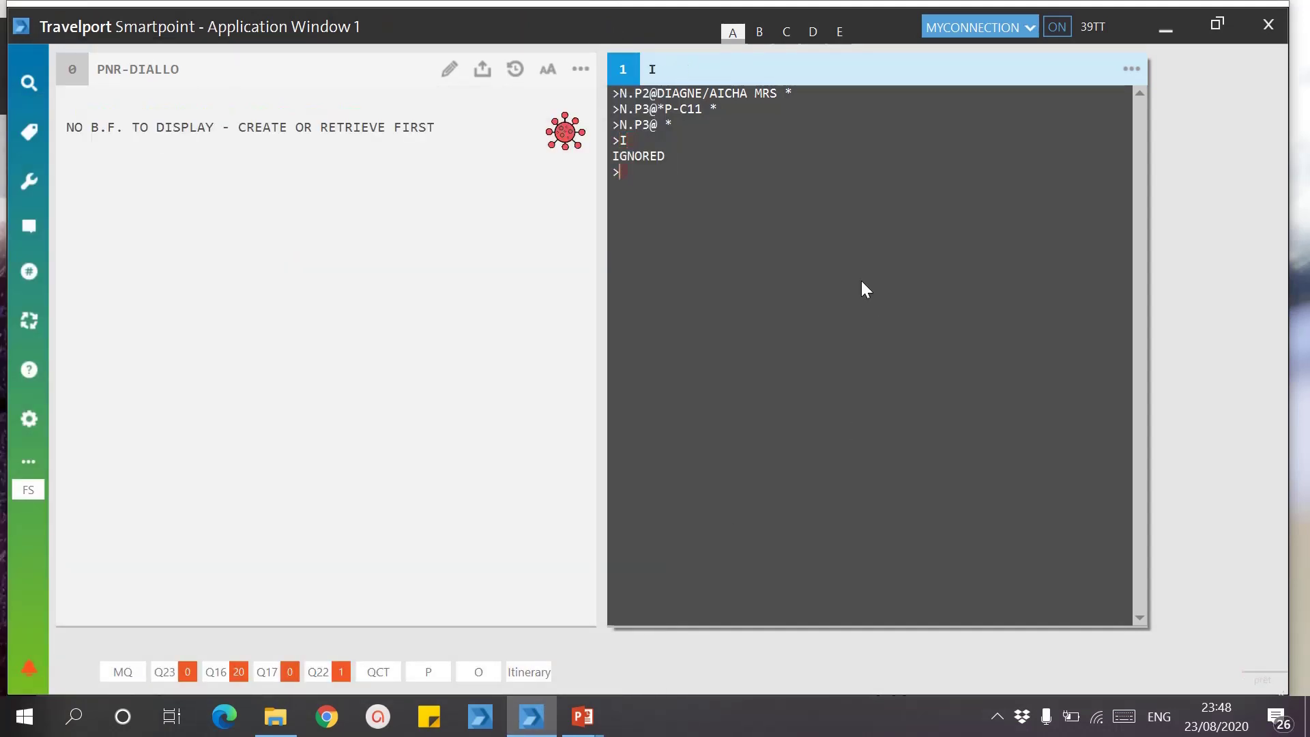
{"action": "key", "text": "Pause"}
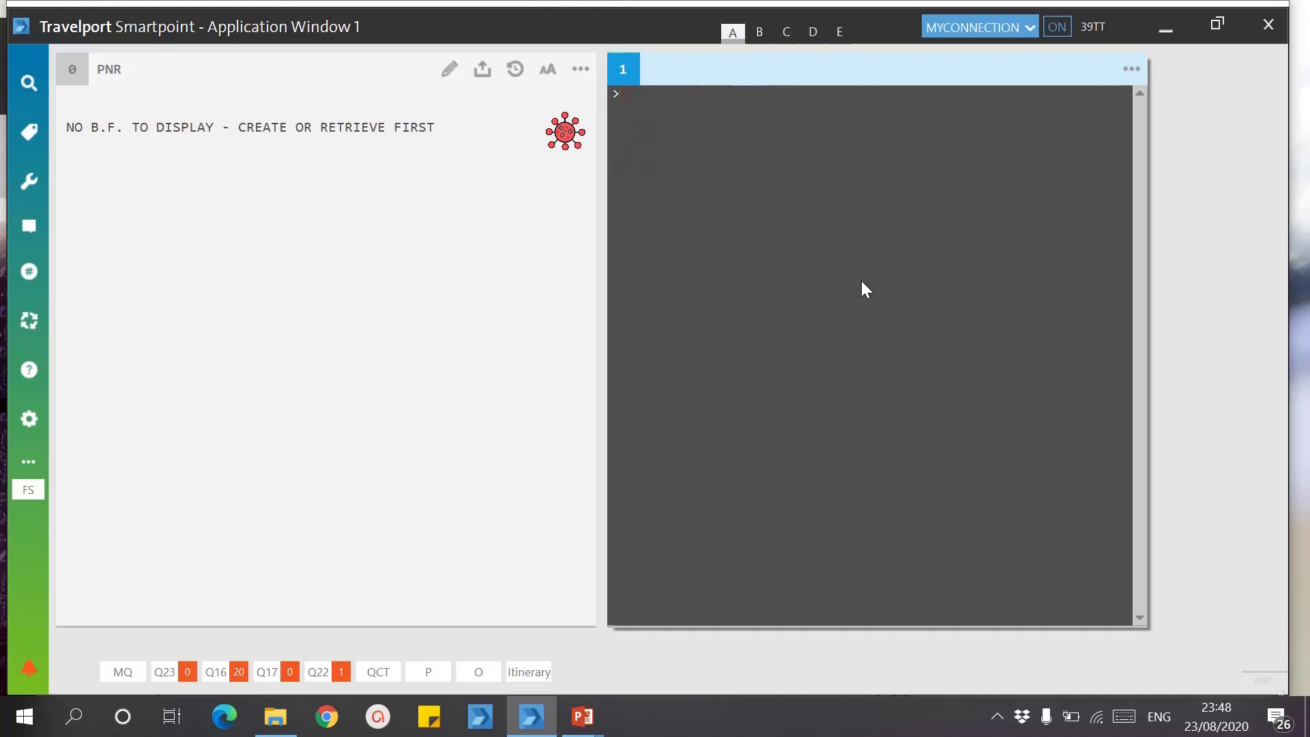
{"action": "type", "text": "*-MBALLO"}
{"action": "key", "text": "Return"}
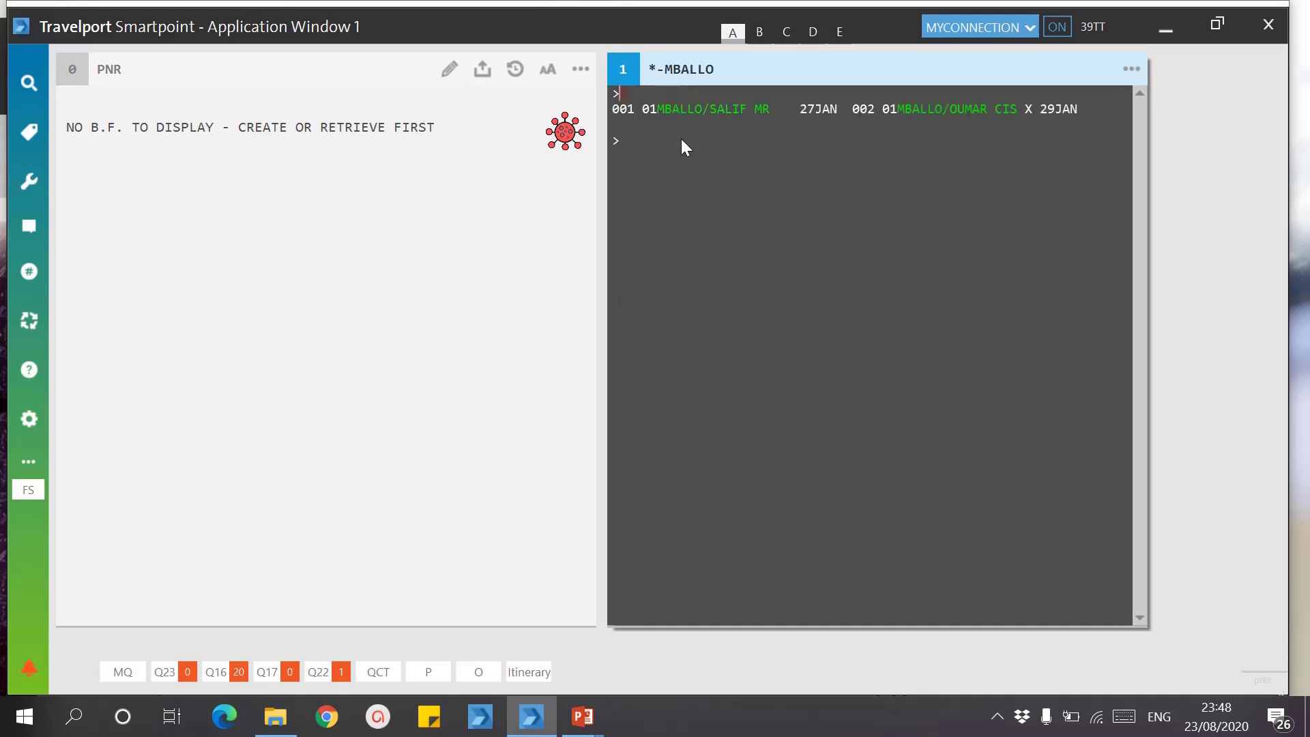
{"action": "left_click", "coordinate": [696, 111]}
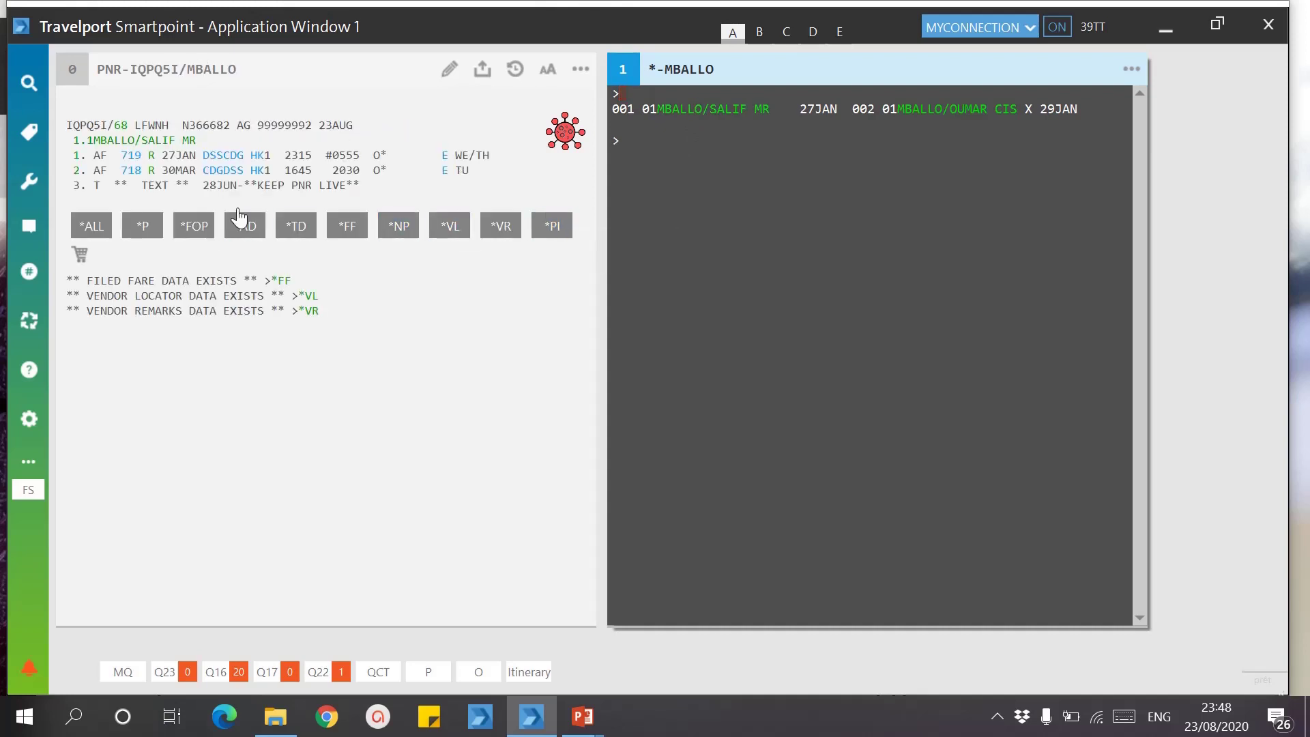
{"action": "mouse_move", "coordinate": [583, 716]}
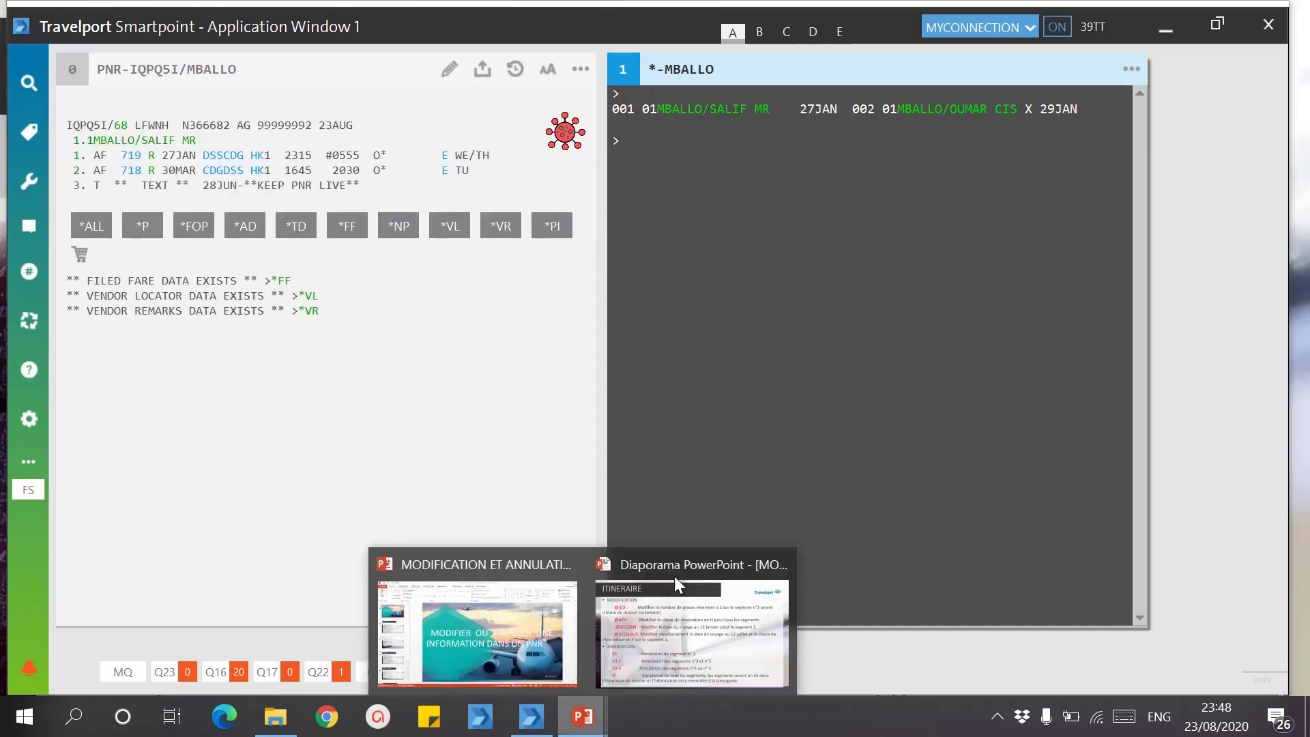
{"action": "left_click", "coordinate": [683, 607]}
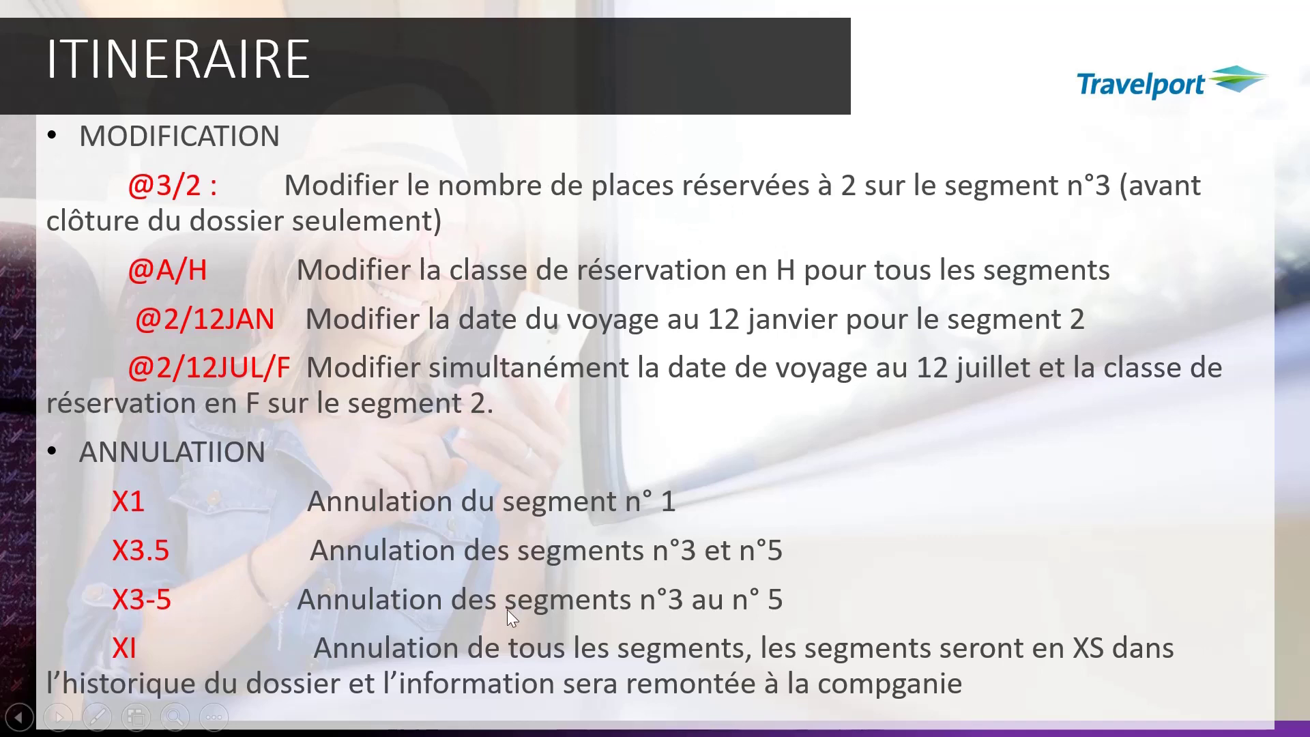
{"action": "key", "text": "super"}
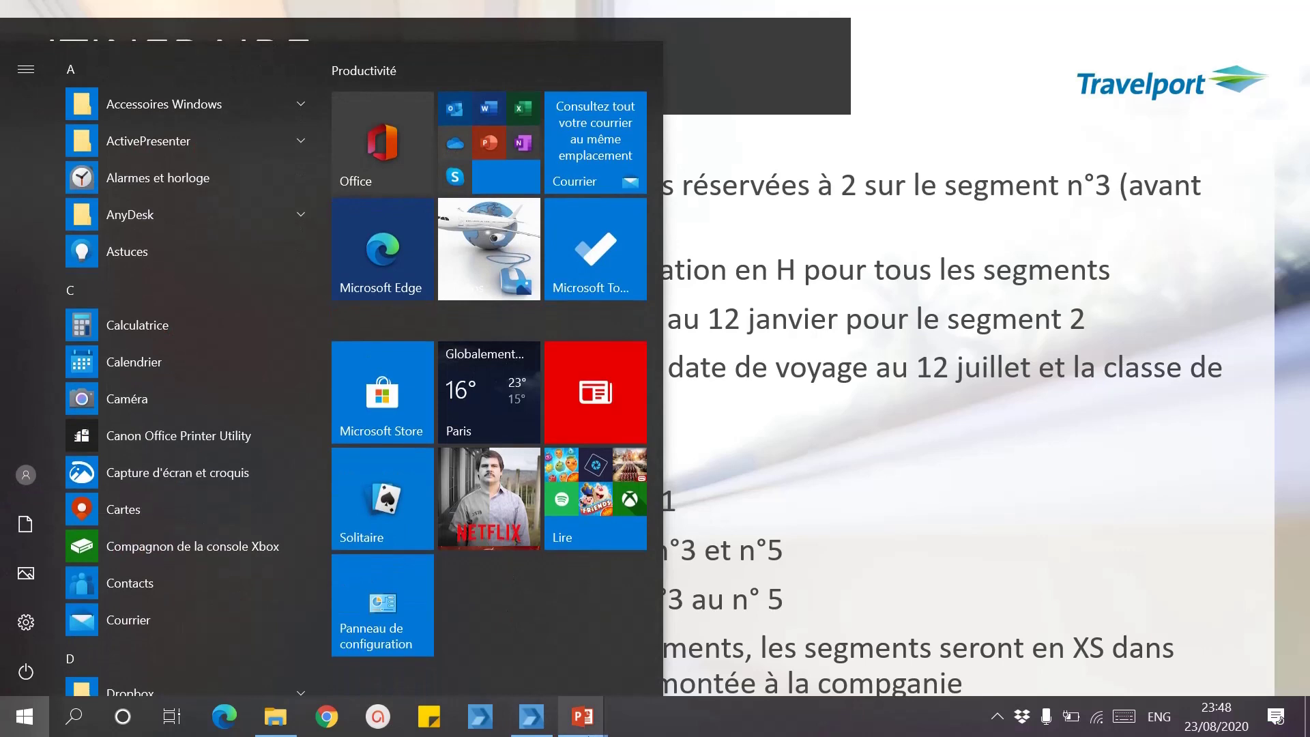
{"action": "left_click", "coordinate": [536, 715]}
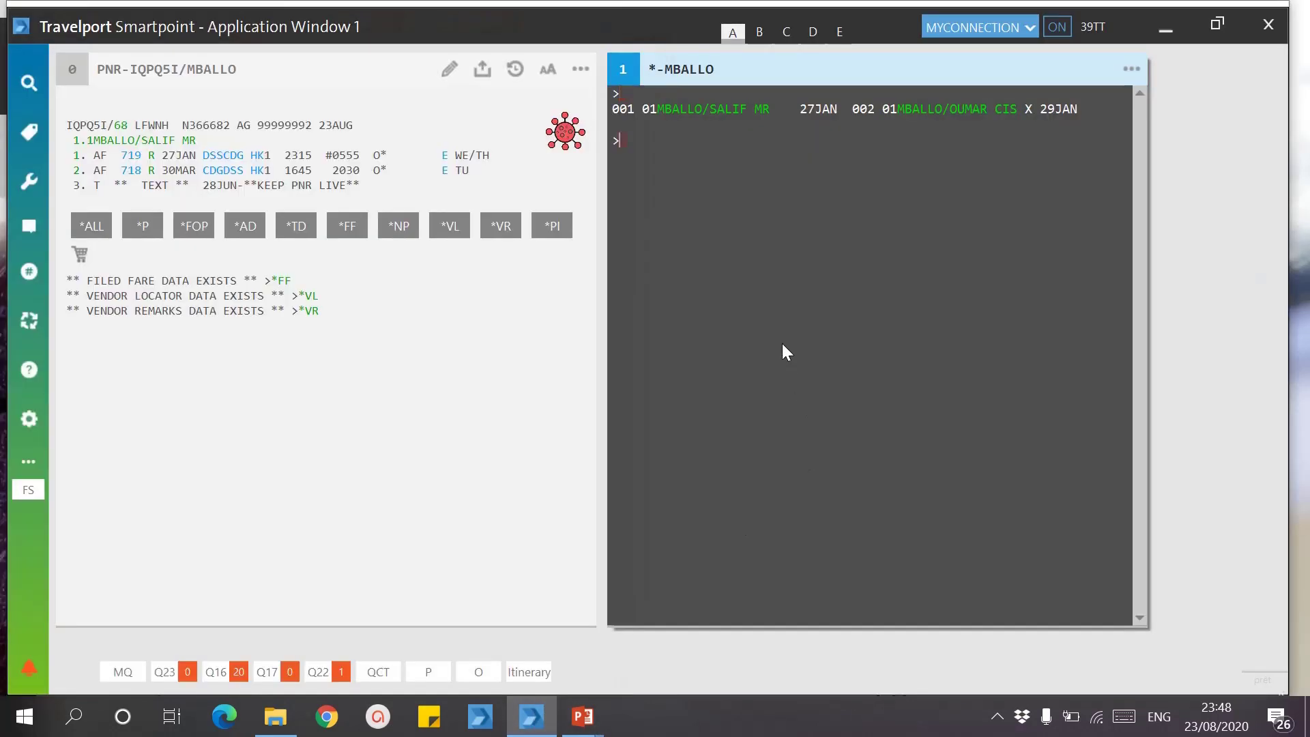
Step: Ignore the retrieved booking and sell Air France DSS–PAR flights, out 27 JAN, back 30 MAR
{"action": "type", "text": "I"}
{"action": "key", "text": "Return"}
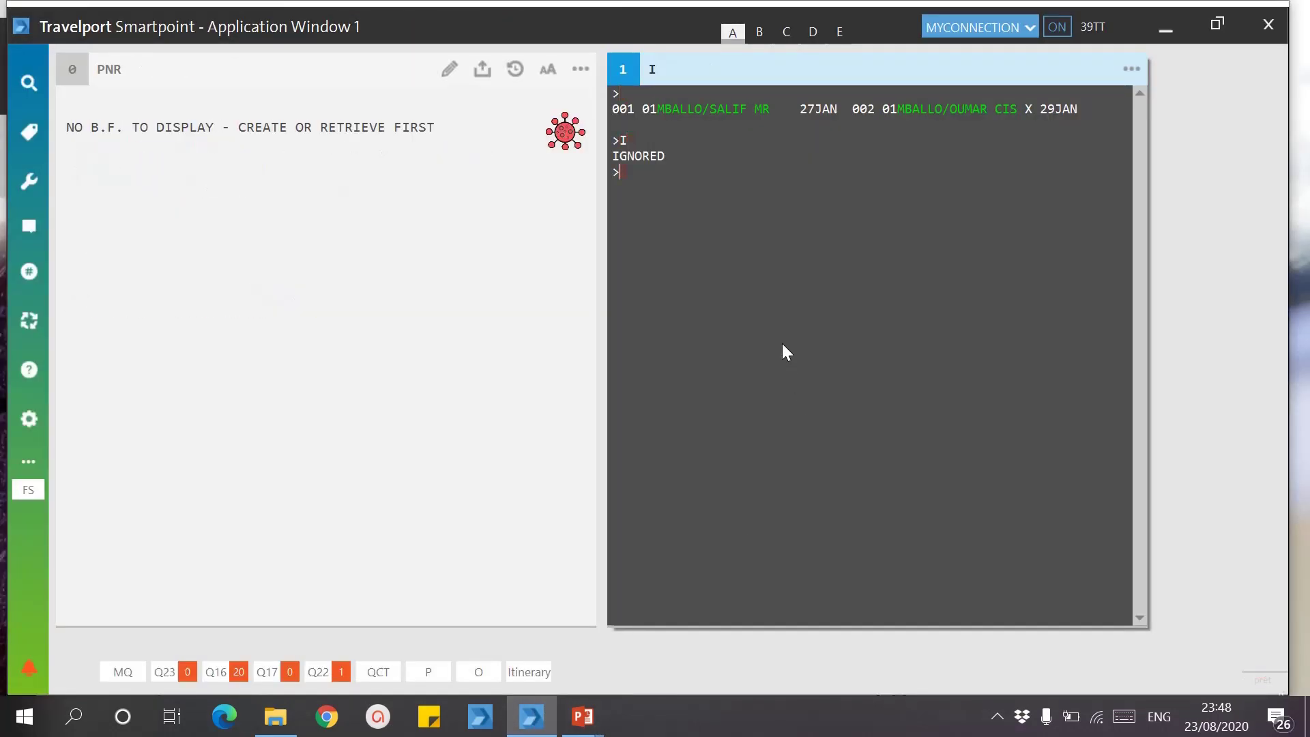
{"action": "key", "text": "Pause"}
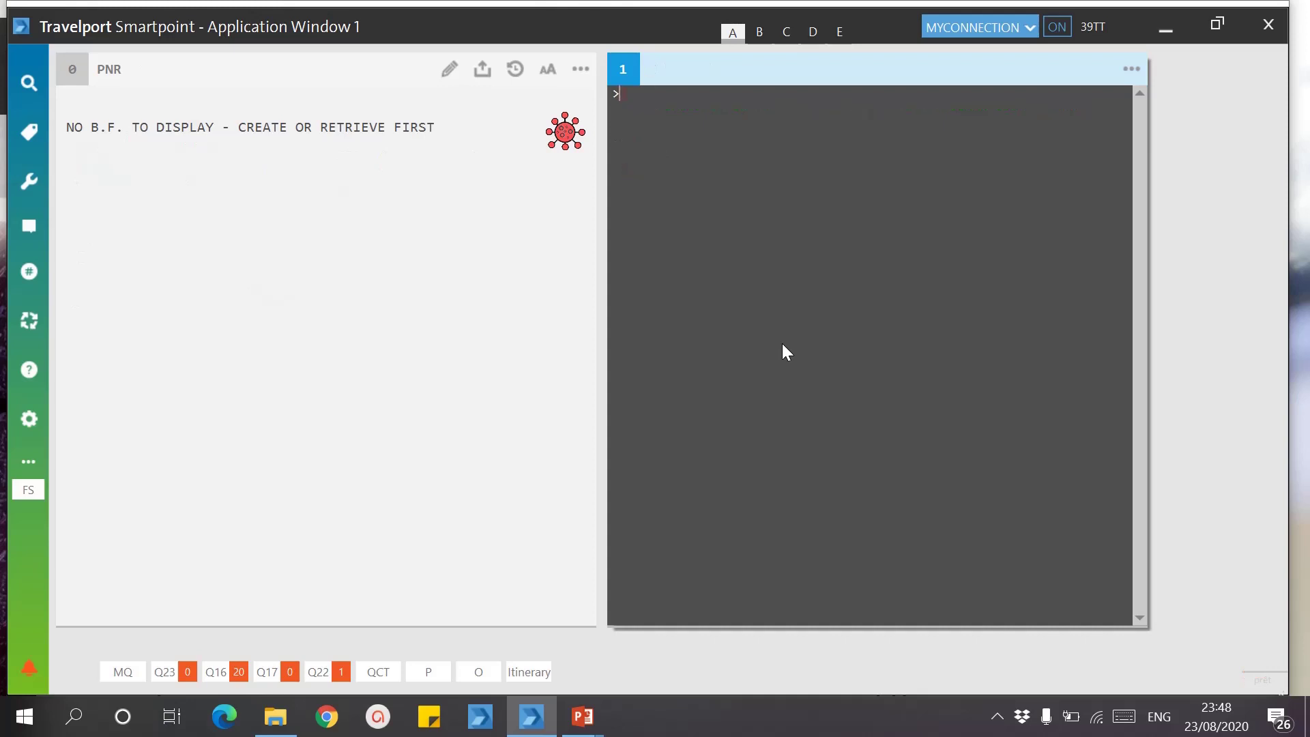
{"action": "type", "text": "N.P3@"}
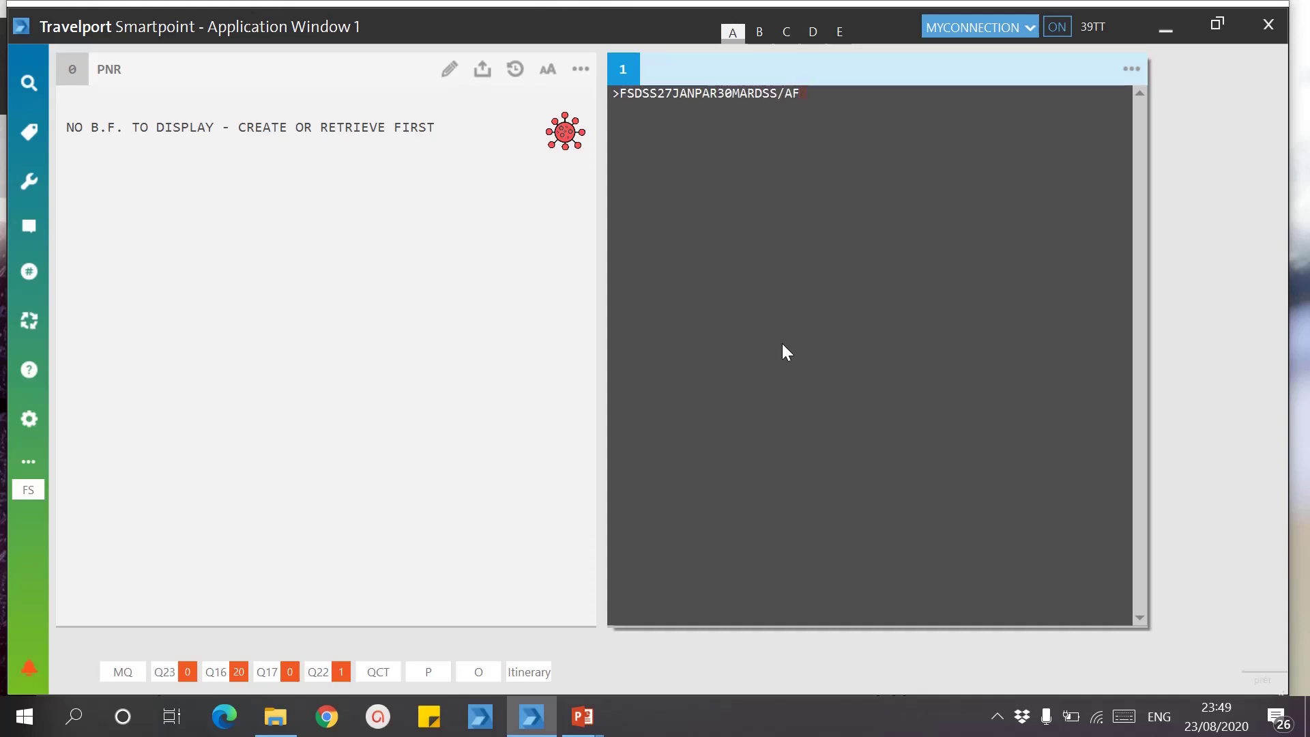
{"action": "key", "text": "Return"}
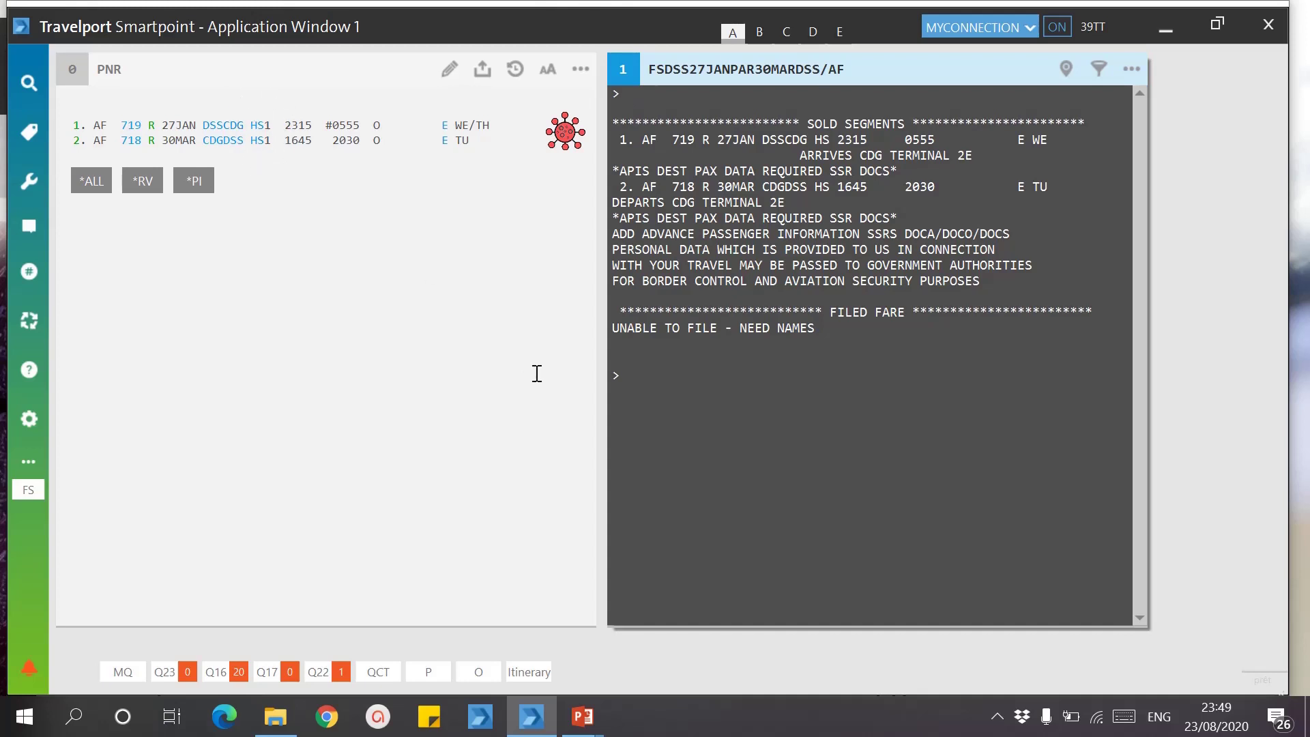
{"action": "mouse_move", "coordinate": [582, 715]}
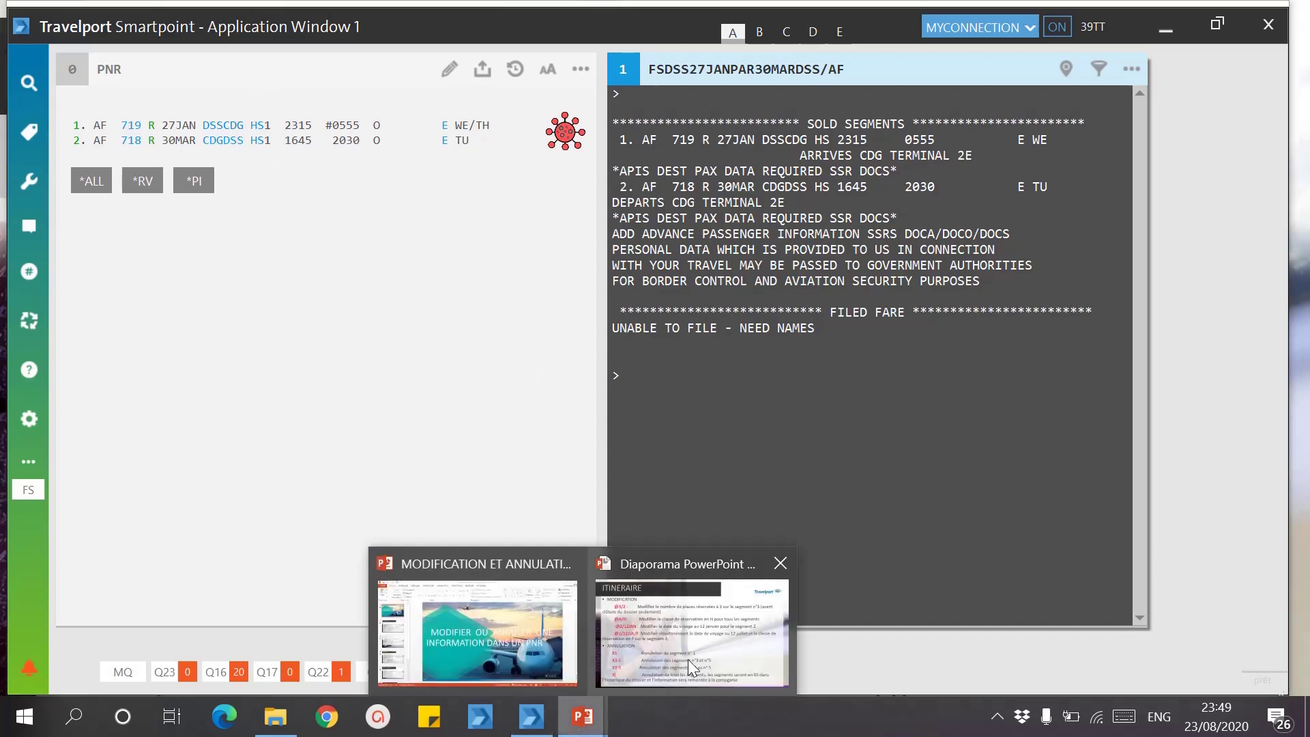
{"action": "left_click", "coordinate": [689, 660]}
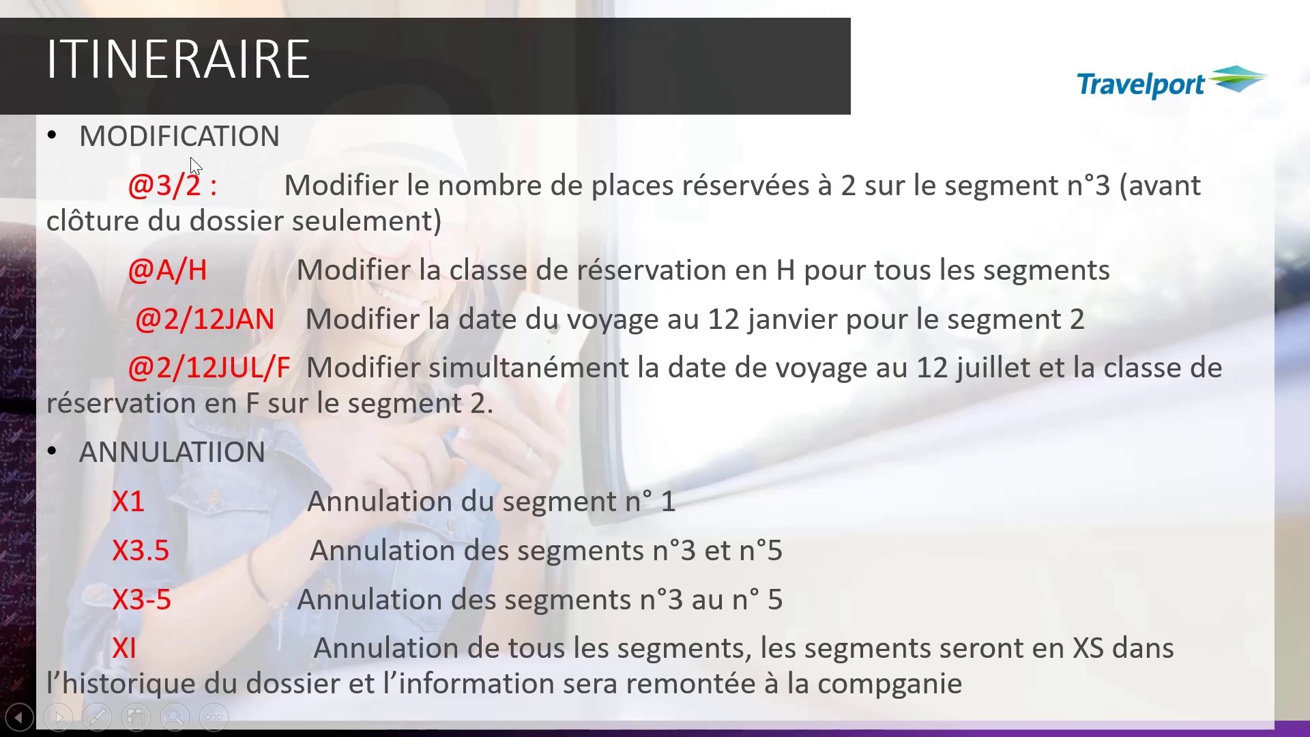
{"action": "key", "text": "super"}
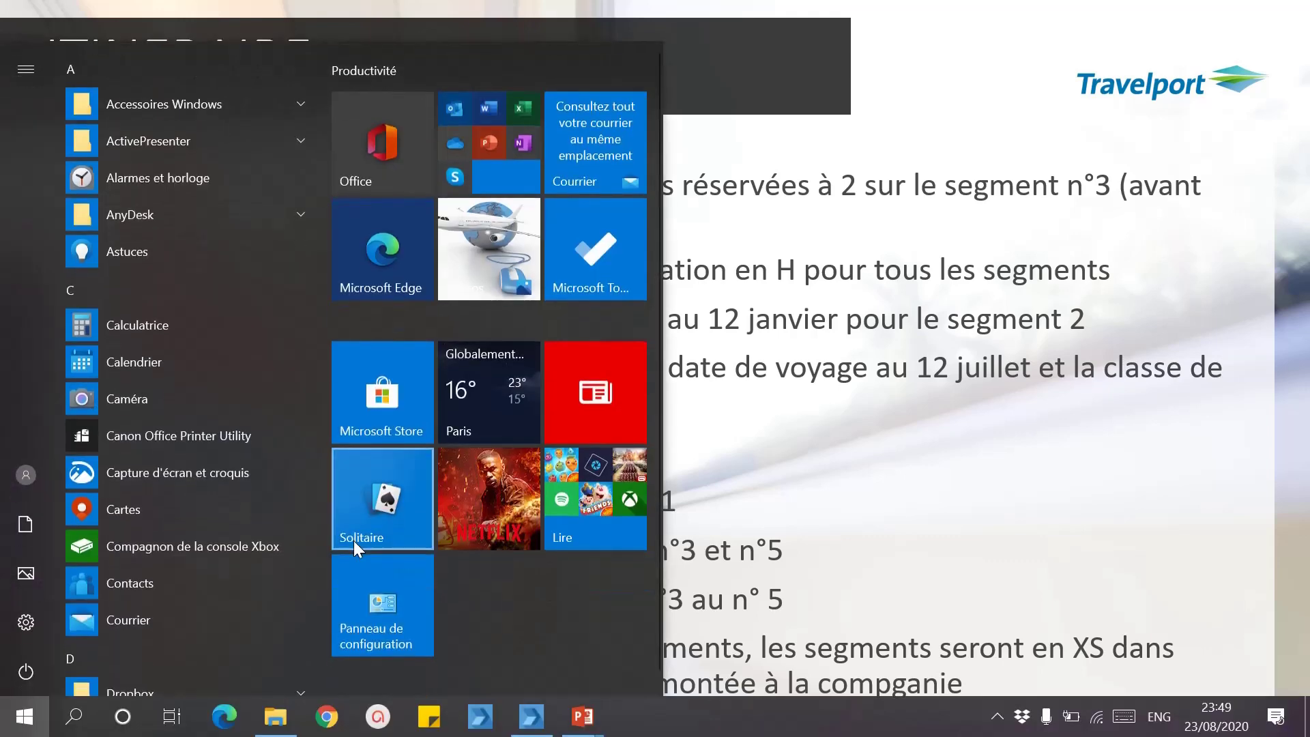
{"action": "left_click", "coordinate": [530, 725]}
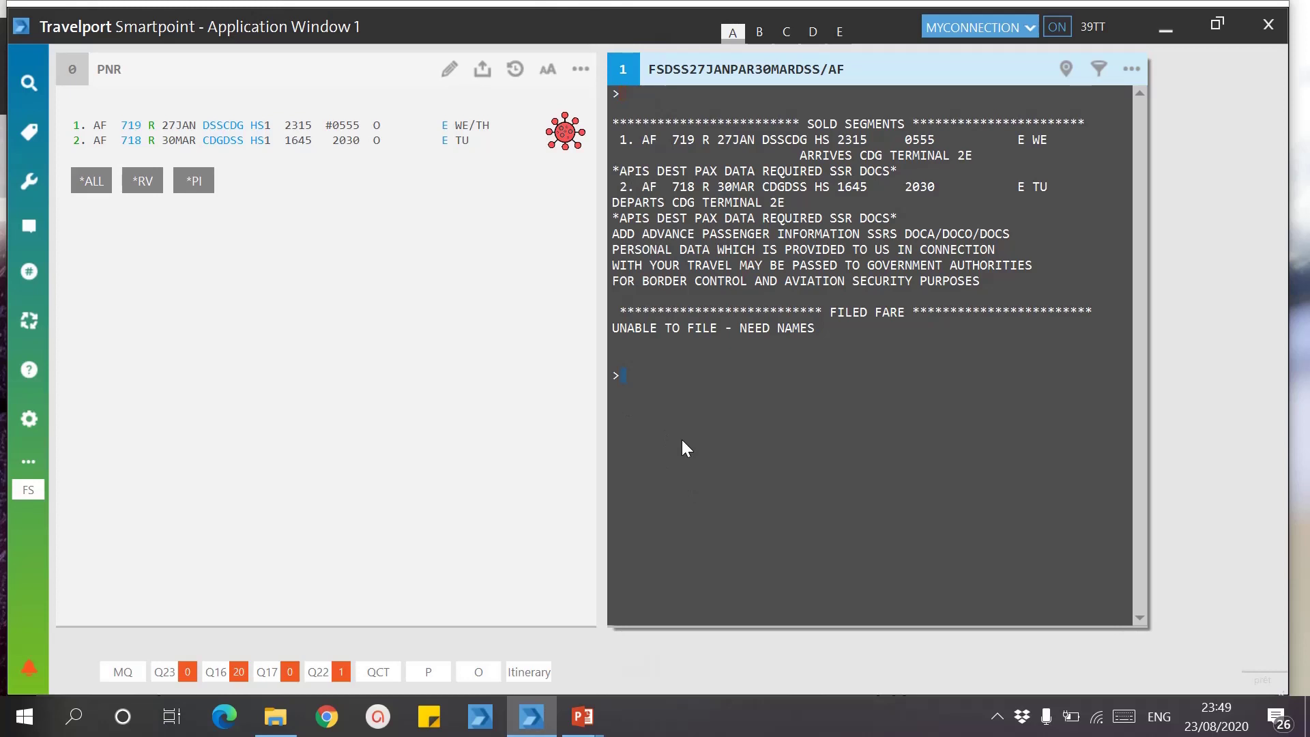
Step: Redisplay the booking with *R, set flights 1–2 to two seats via @1-2/2, then show the ITINERAIRE slide
{"action": "type", "text": "*R"}
{"action": "key", "text": "Return"}
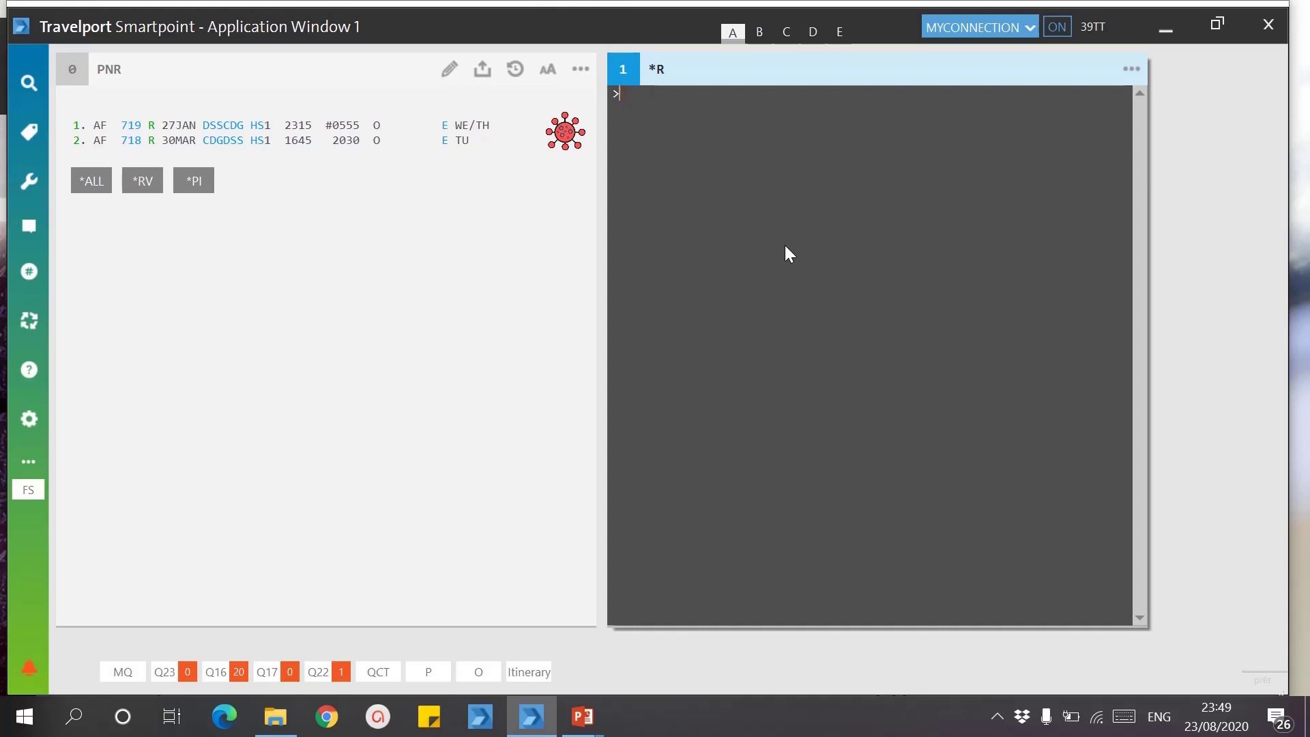
{"action": "type", "text": "@1-2"}
{"action": "mouse_move", "coordinate": [75, 126]}
{"action": "type", "text": "/2"}
{"action": "key", "text": "Return"}
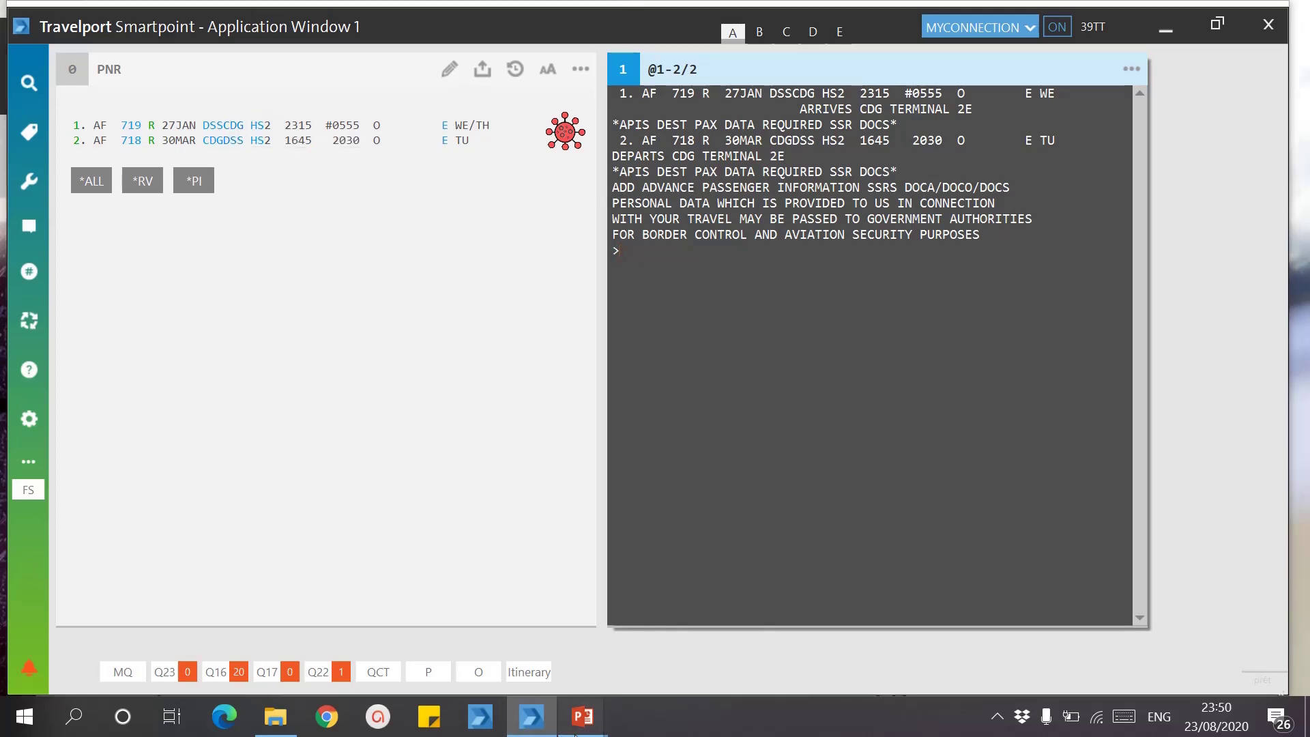
{"action": "mouse_move", "coordinate": [576, 732]}
{"action": "left_click", "coordinate": [661, 626]}
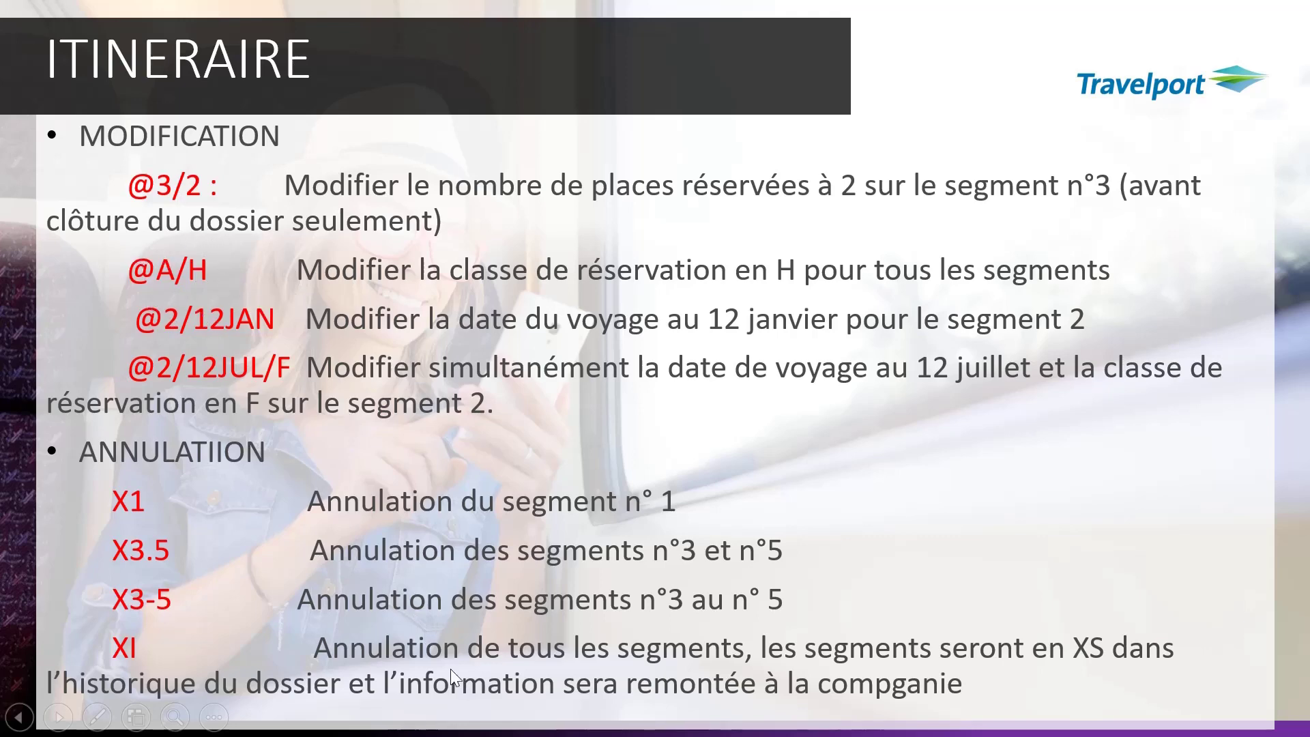
Step: Back in Smartpoint, rebook flight 1 in class M with @1/M
{"action": "key", "text": "super"}
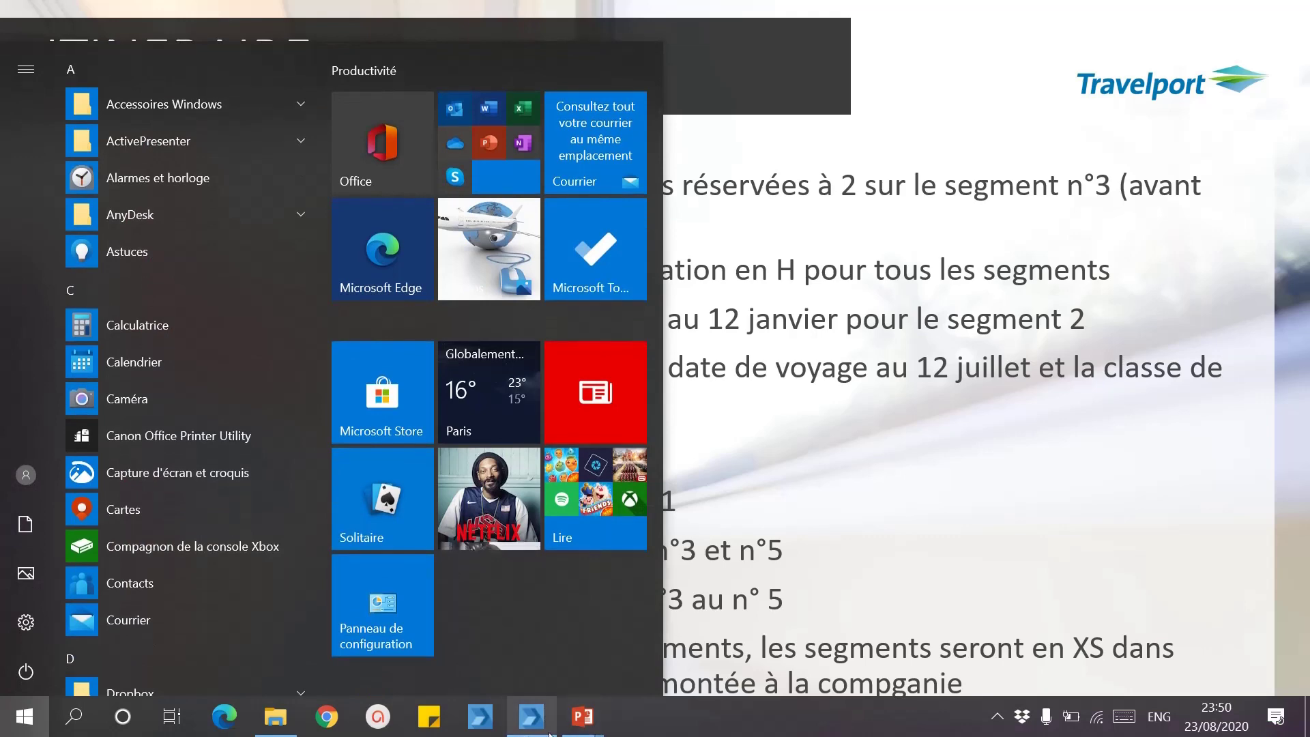
{"action": "left_click", "coordinate": [532, 717]}
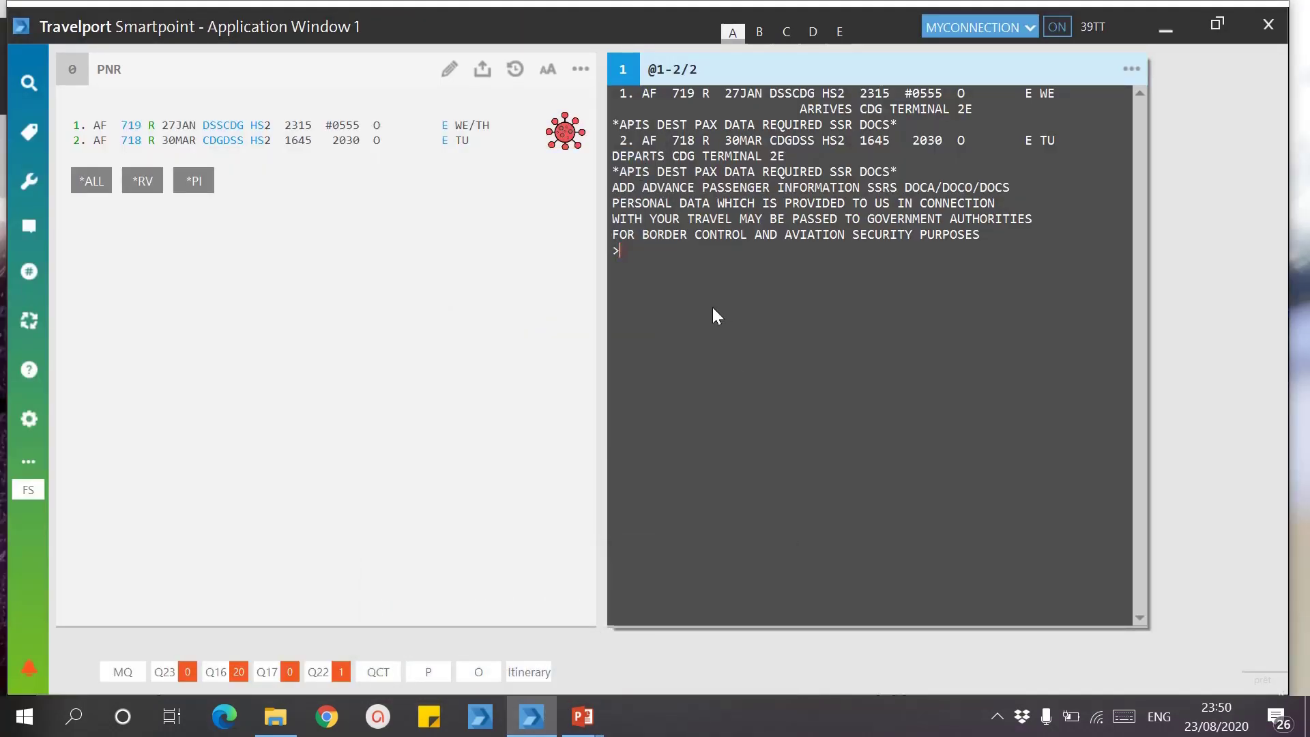
{"action": "type", "text": "@A/M"}
{"action": "key", "text": "BackSpace"}
{"action": "key", "text": "BackSpace"}
{"action": "key", "text": "BackSpace"}
{"action": "type", "text": "1/M"}
{"action": "key", "text": "Return"}
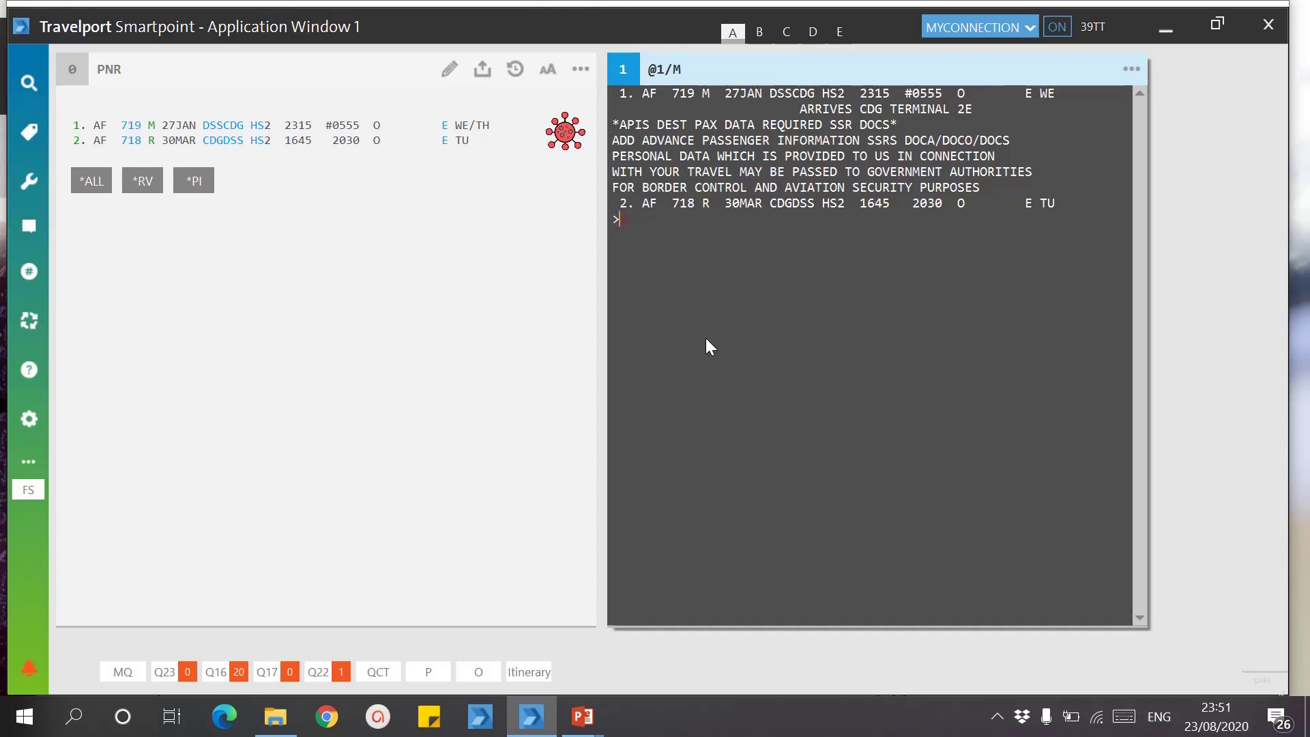
Step: Move all flights to class Y with @A/Y and bring back the ITINERAIRE slide
{"action": "type", "text": "@A/Y"}
{"action": "key", "text": "Return"}
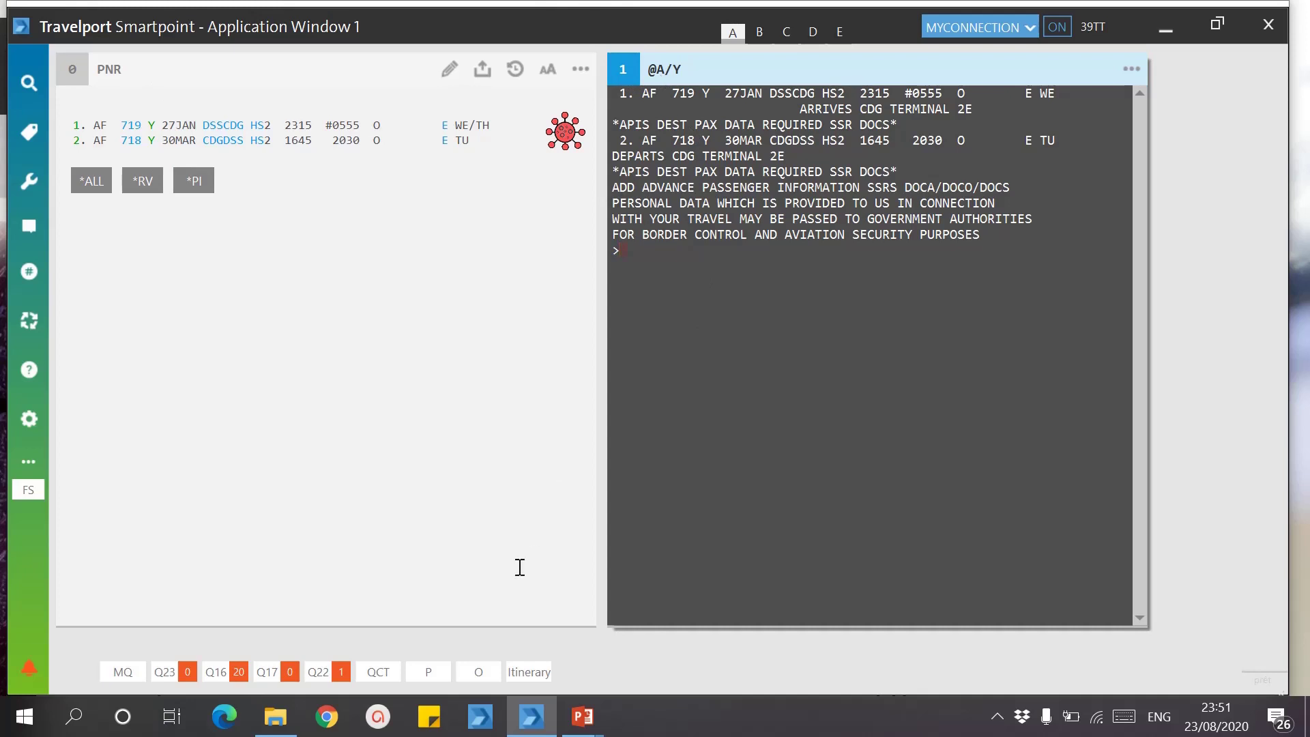
{"action": "mouse_move", "coordinate": [583, 715]}
{"action": "left_click", "coordinate": [635, 617]}
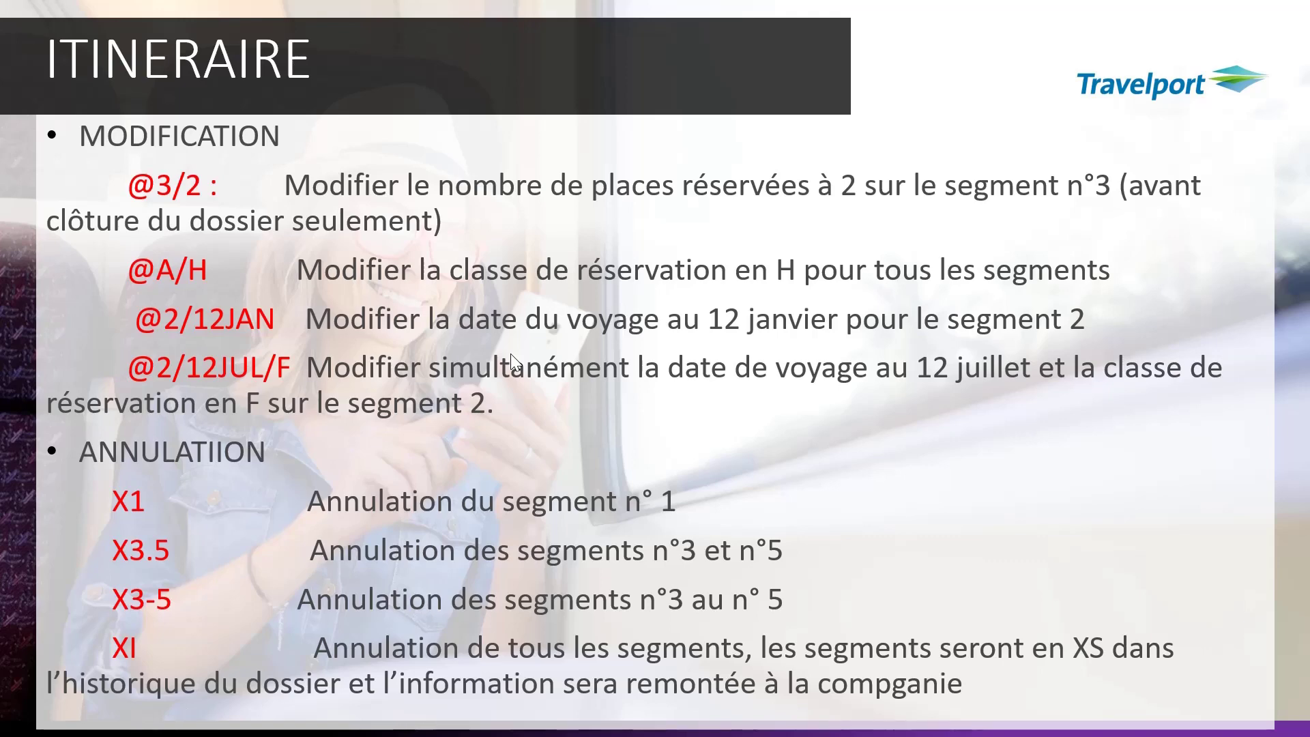
Step: Leave the full-screen ITINERAIRE slideshow and switch to the Smartpoint booking window
{"action": "key", "text": "super"}
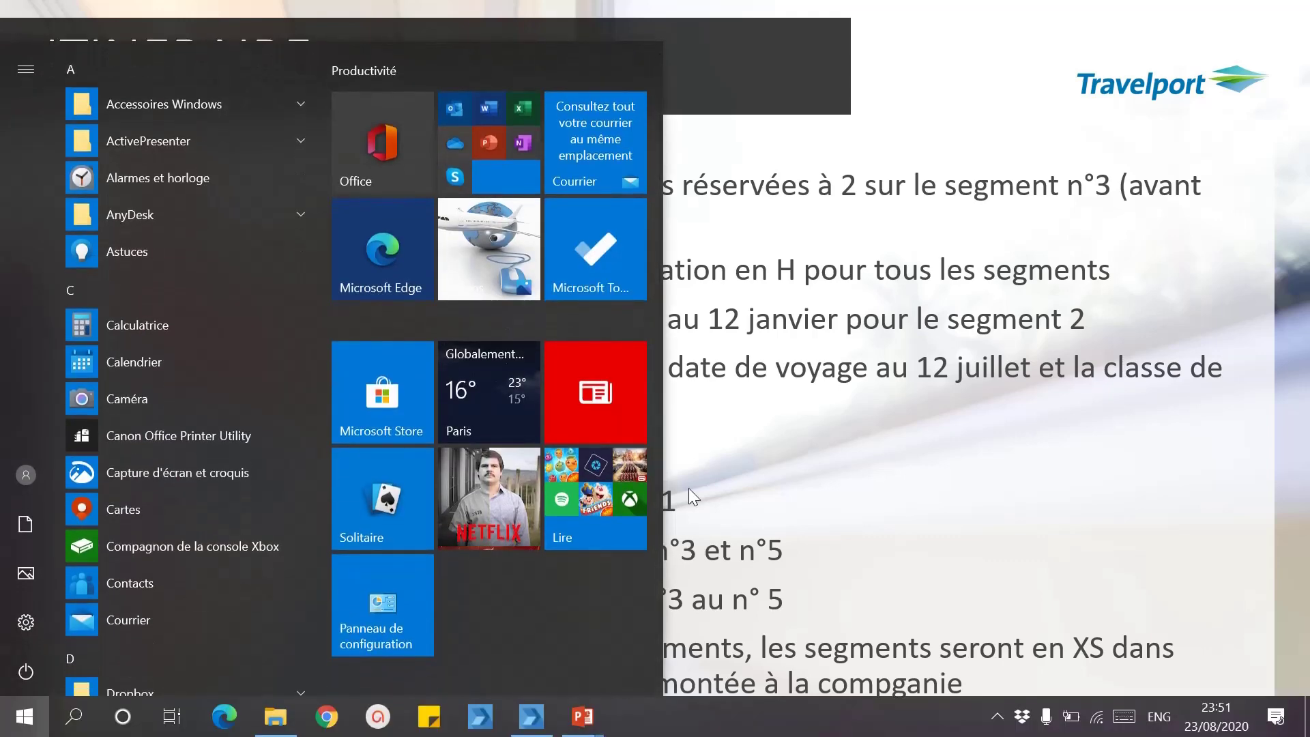
{"action": "left_click", "coordinate": [798, 440]}
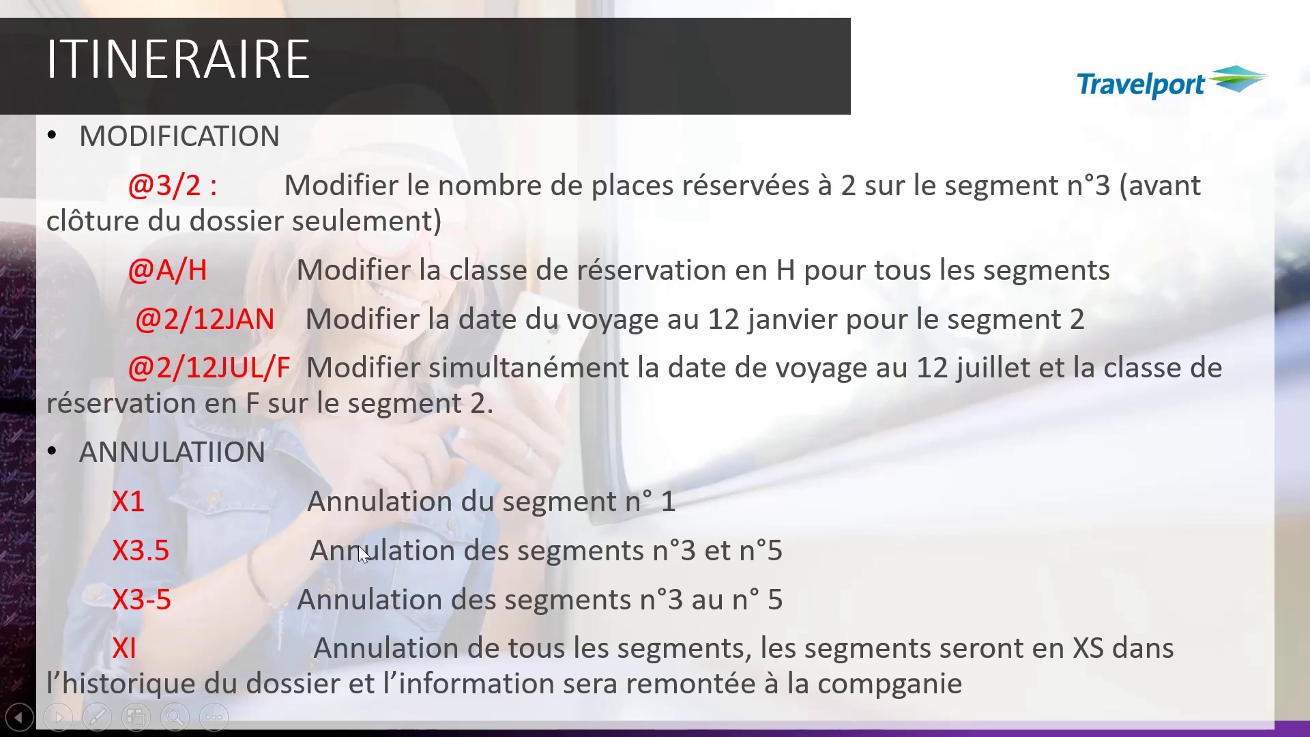
{"action": "key", "text": "super"}
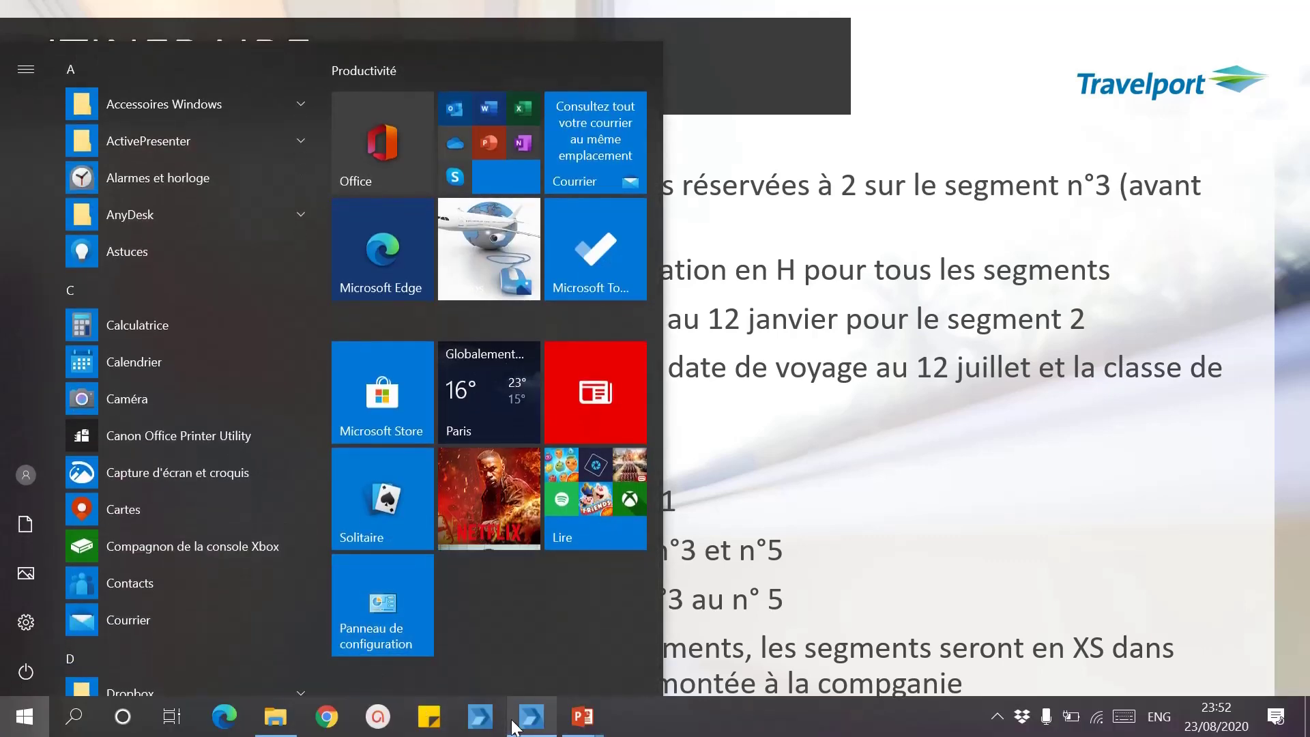
{"action": "left_click", "coordinate": [530, 715]}
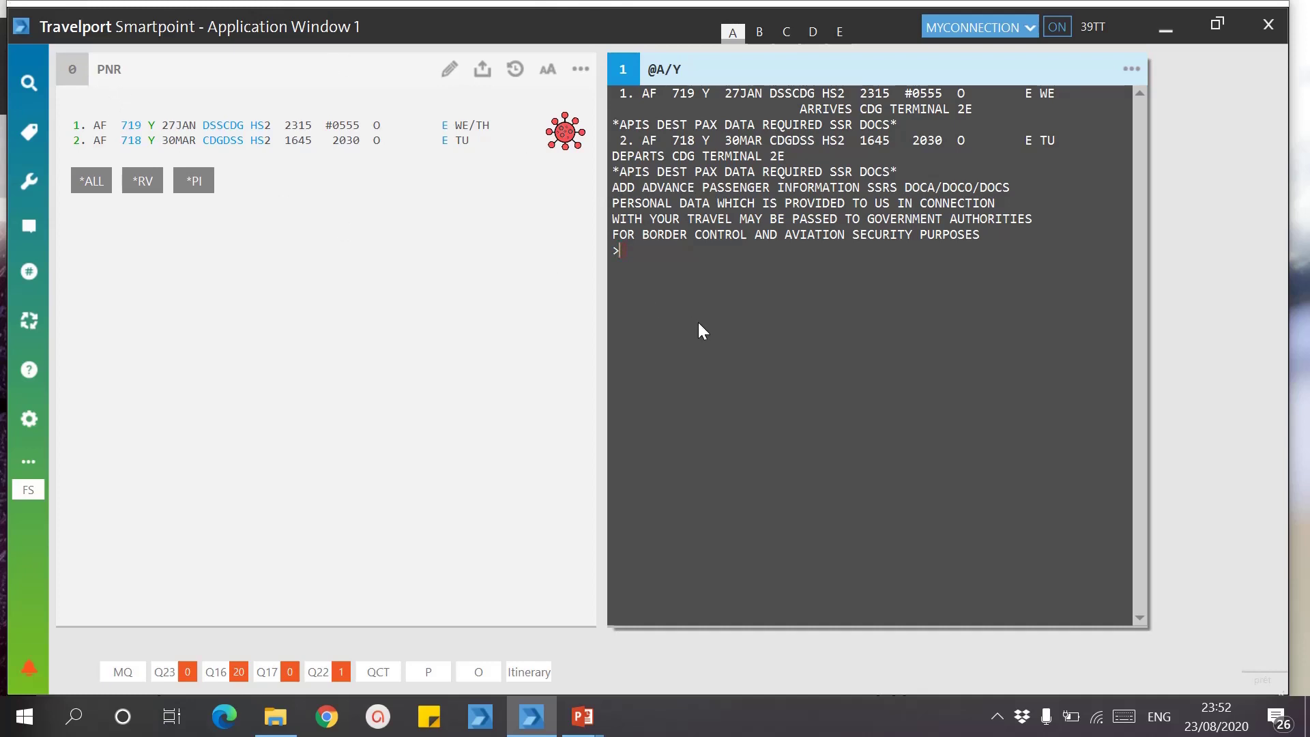
Step: Move AF 719 to 30JAN with @1/30JAN, then go back to the ITINERAIRE slideshow
{"action": "type", "text": "@"}
{"action": "type", "text": "1/30JAN"}
{"action": "key", "text": "Return"}
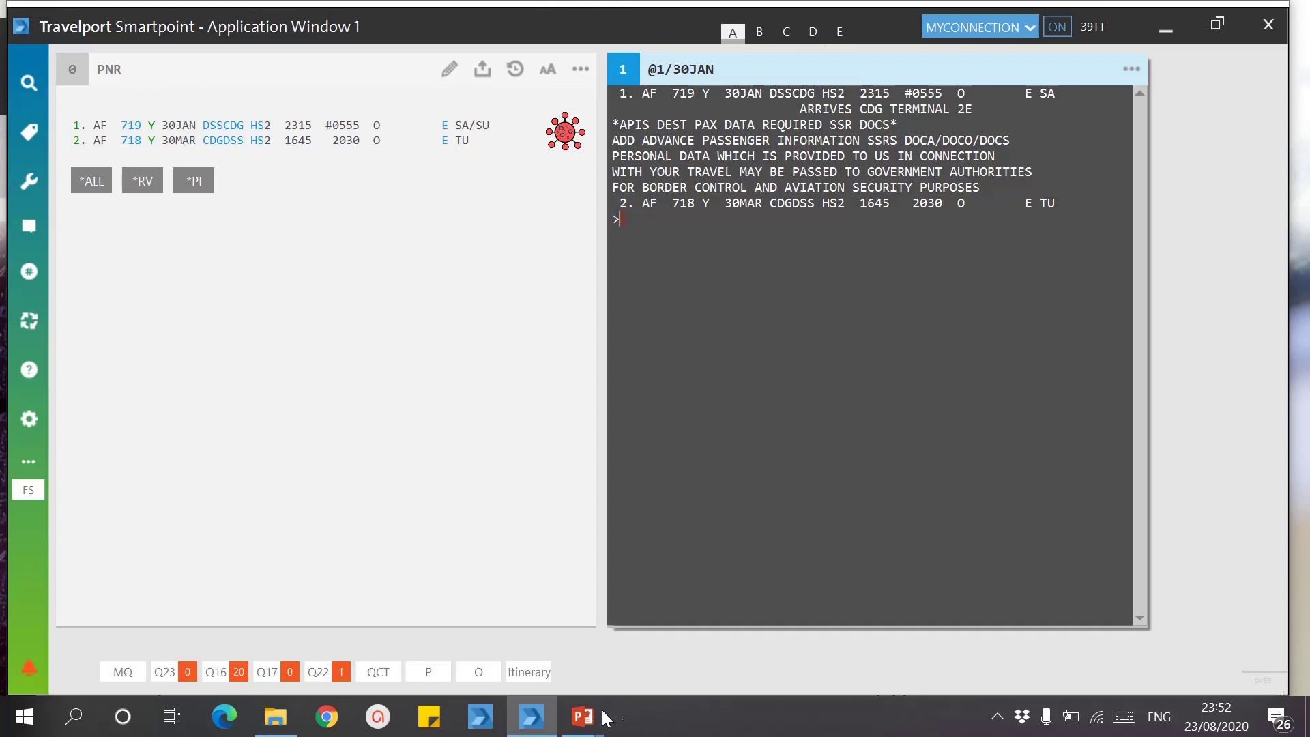
{"action": "mouse_move", "coordinate": [588, 720]}
{"action": "left_click", "coordinate": [649, 663]}
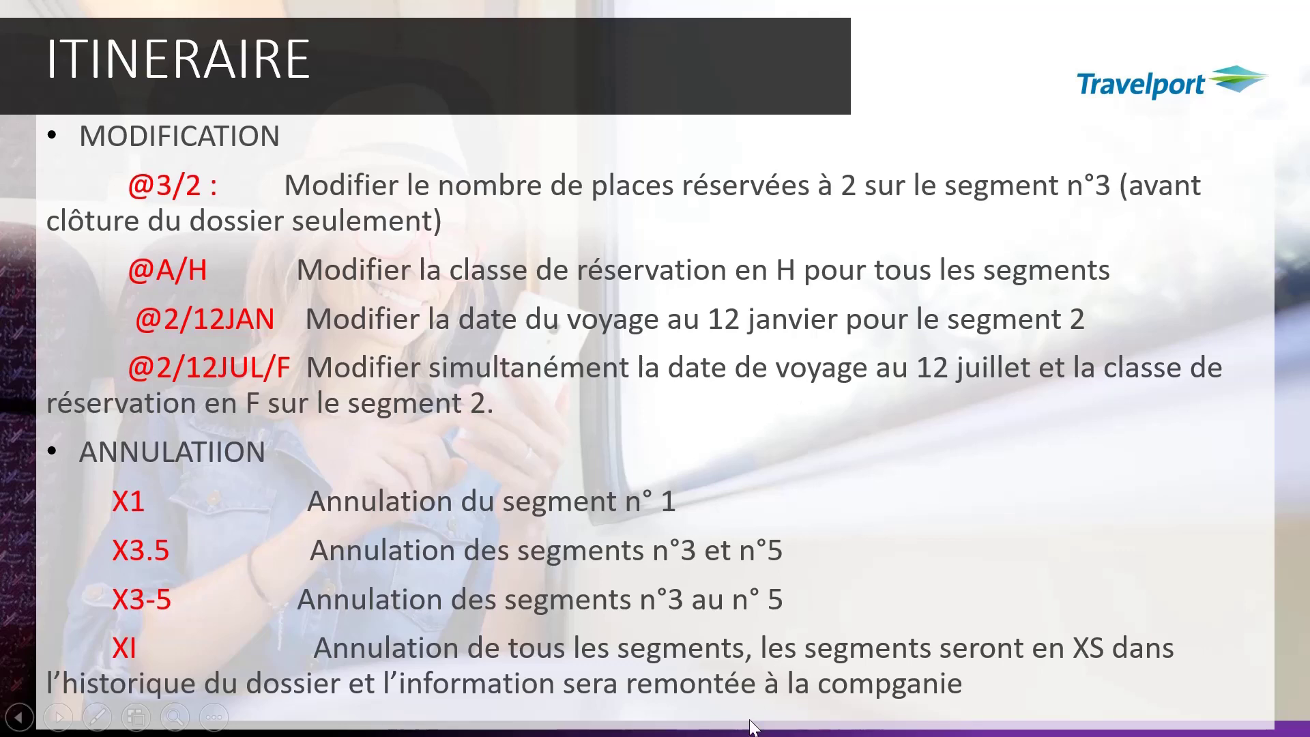
Step: Switch from the ITINERAIRE slide to the Smartpoint booking window via the taskbar
{"action": "mouse_move", "coordinate": [753, 727]}
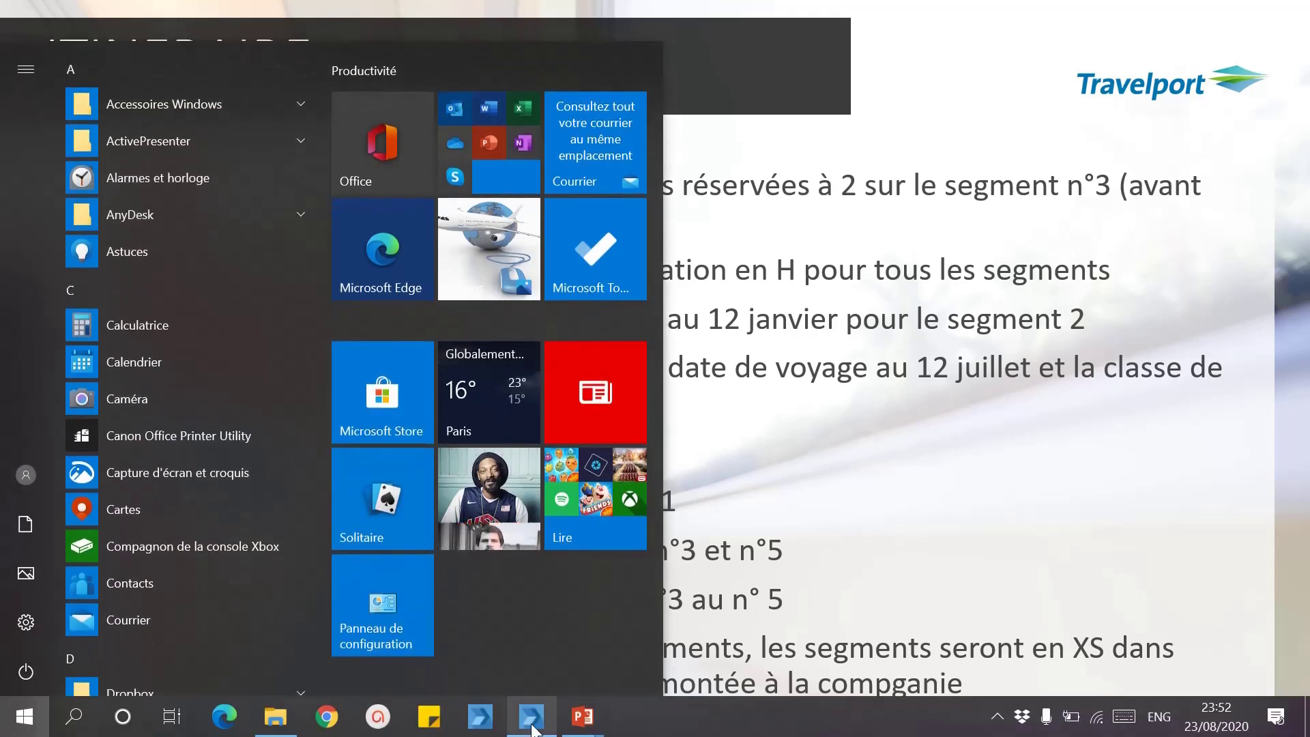
{"action": "left_click", "coordinate": [531, 724]}
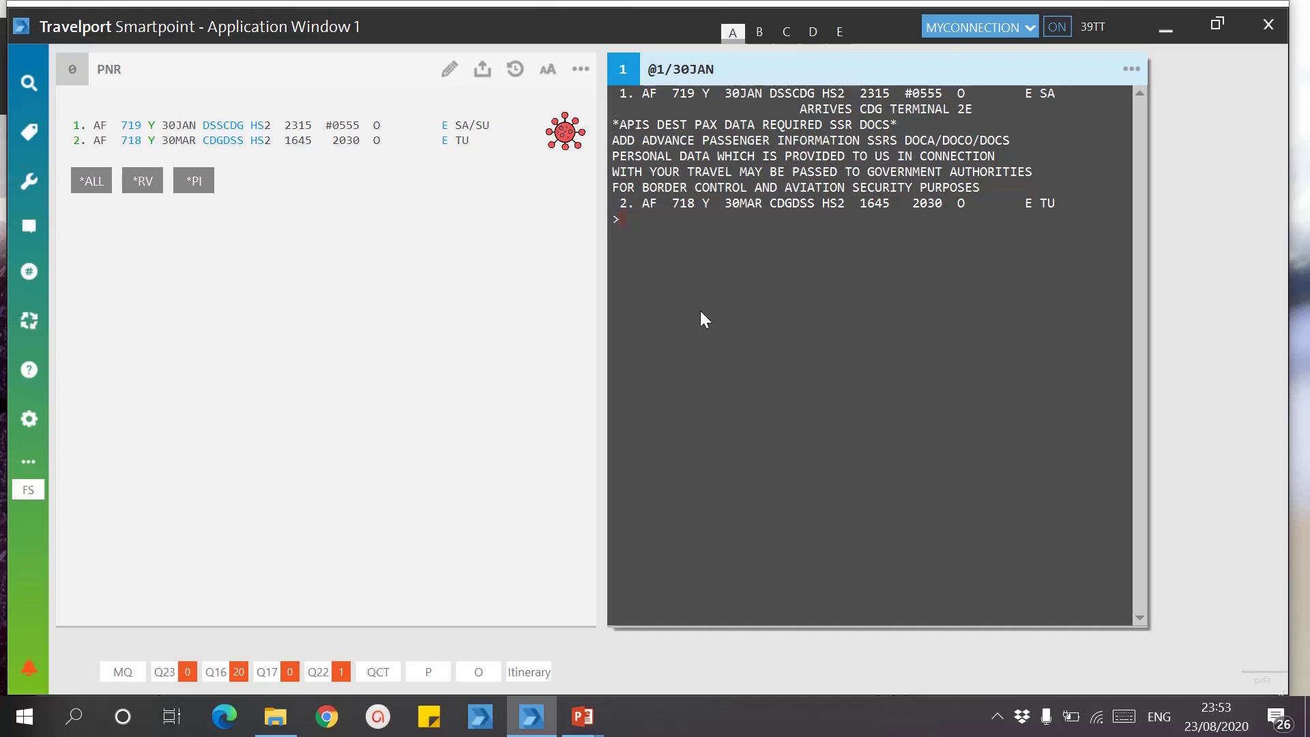
Step: Enter @1/27JAN/M to rebook segment 1 on 27JAN in class M, then resume the slideshow
{"action": "type", "text": "@"}
{"action": "type", "text": "27"}
{"action": "key", "text": "BackSpace"}
{"action": "key", "text": "BackSpace"}
{"action": "type", "text": "1/27"}
{"action": "type", "text": "JAN/M"}
{"action": "key", "text": "Return"}
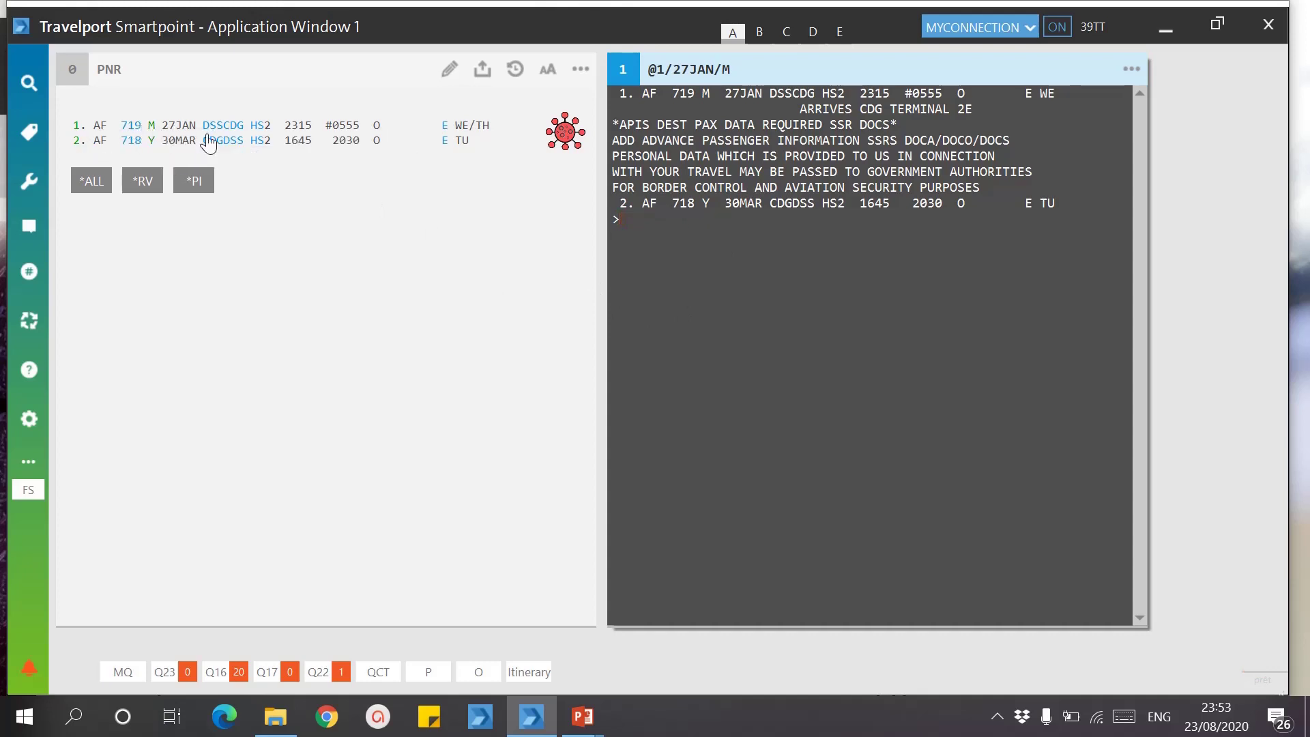
{"action": "mouse_move", "coordinate": [580, 724]}
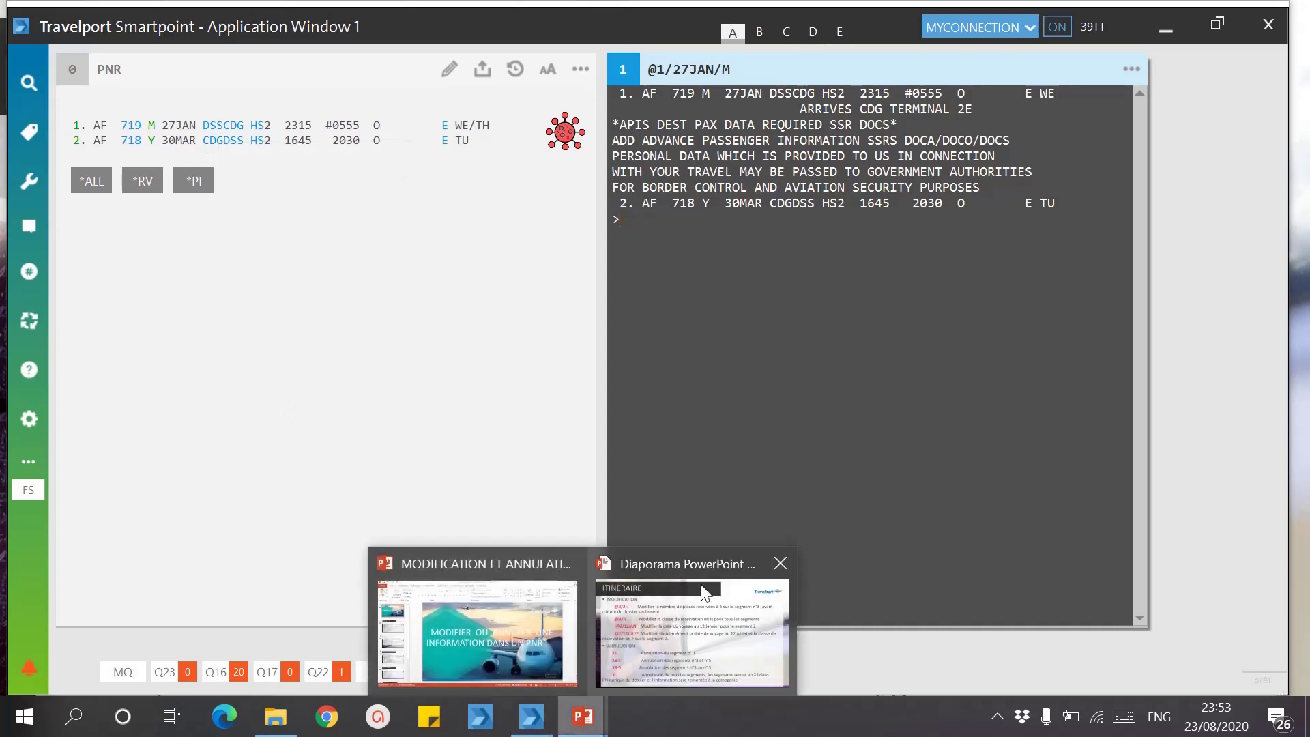
{"action": "left_click", "coordinate": [695, 608]}
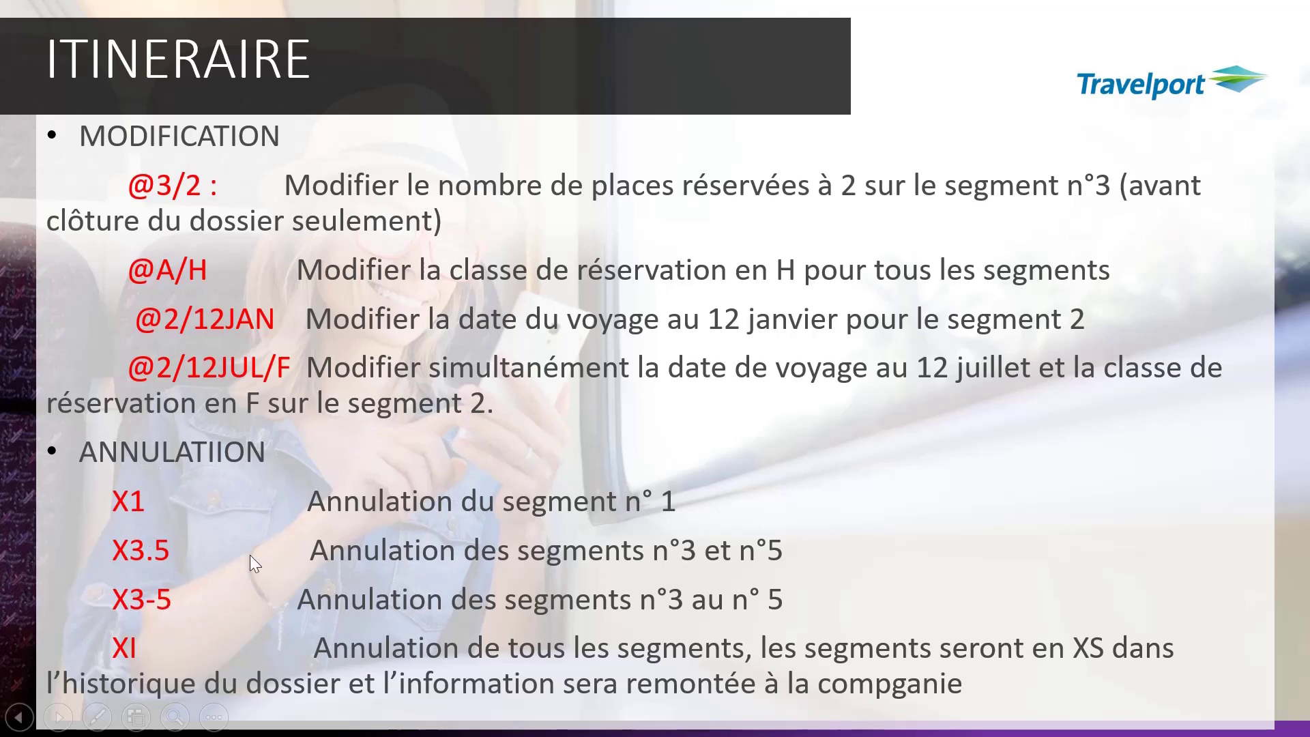
Step: Switch to Smartpoint and cancel segment 1 with X1
{"action": "key", "text": "super"}
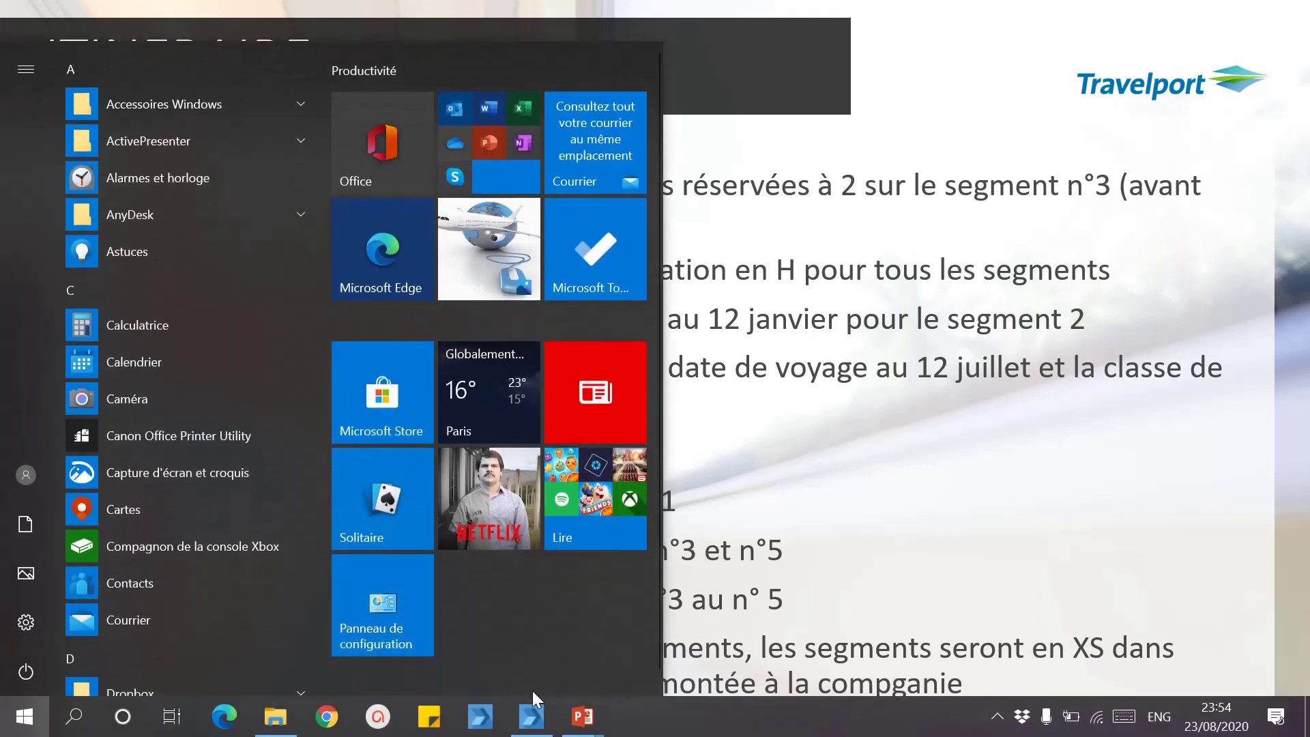
{"action": "left_click", "coordinate": [532, 715]}
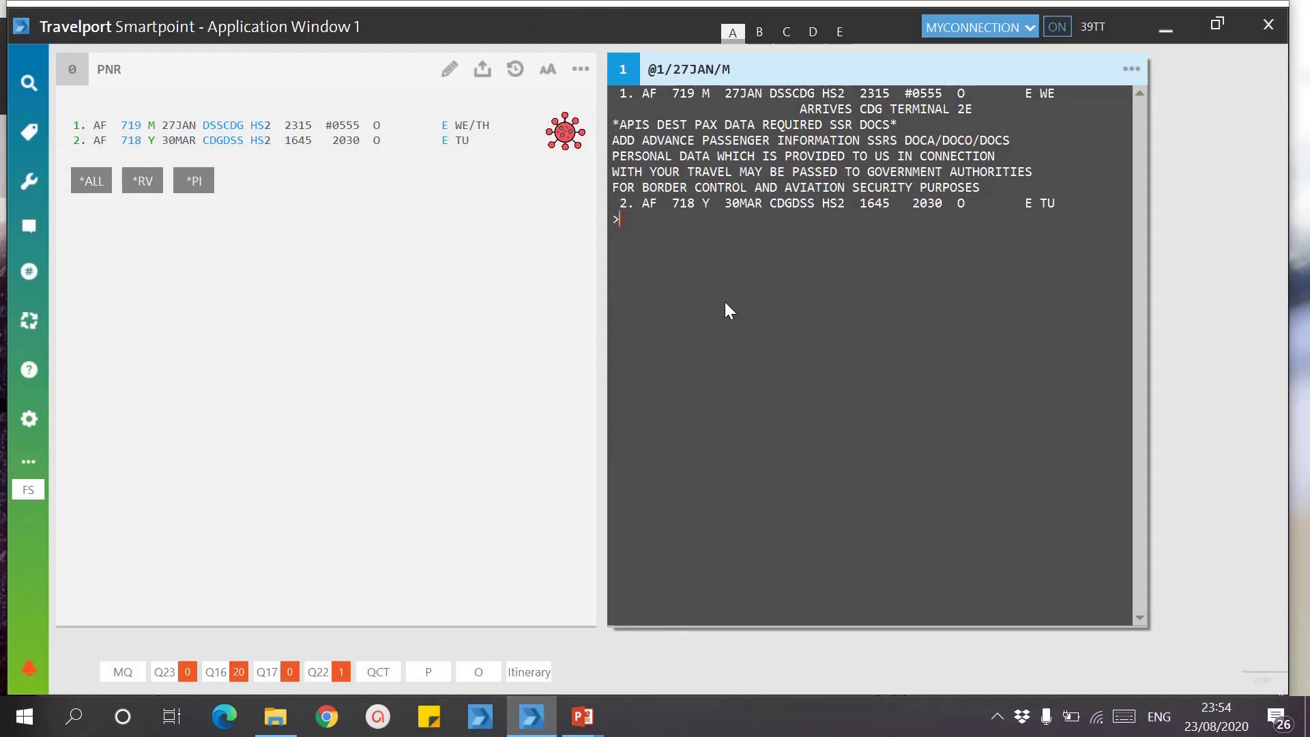
{"action": "type", "text": "X1"}
{"action": "key", "text": "Return"}
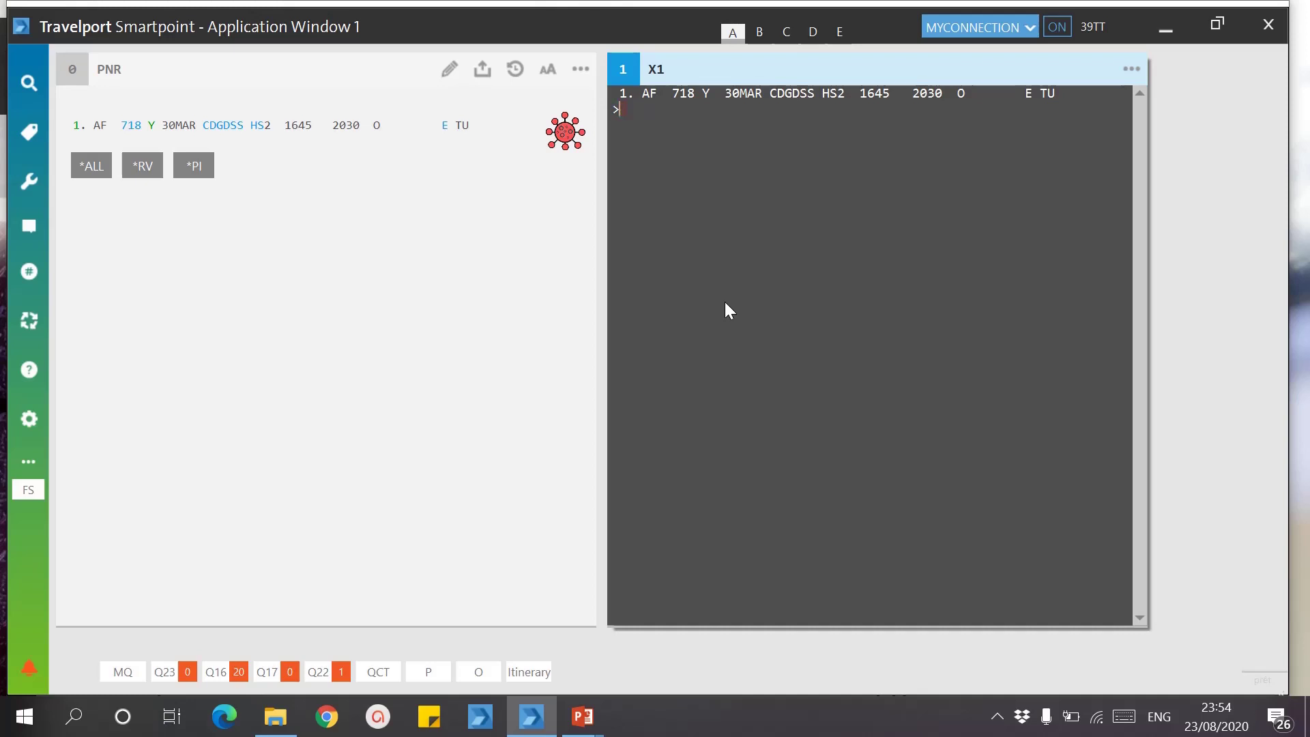
Step: Cancel the entire remaining itinerary with XI, then type the *MBALL0 retrieval
{"action": "type", "text": "X2"}
{"action": "key", "text": "BackSpace"}
{"action": "key", "text": "BackSpace"}
{"action": "type", "text": "XI"}
{"action": "key", "text": "Return"}
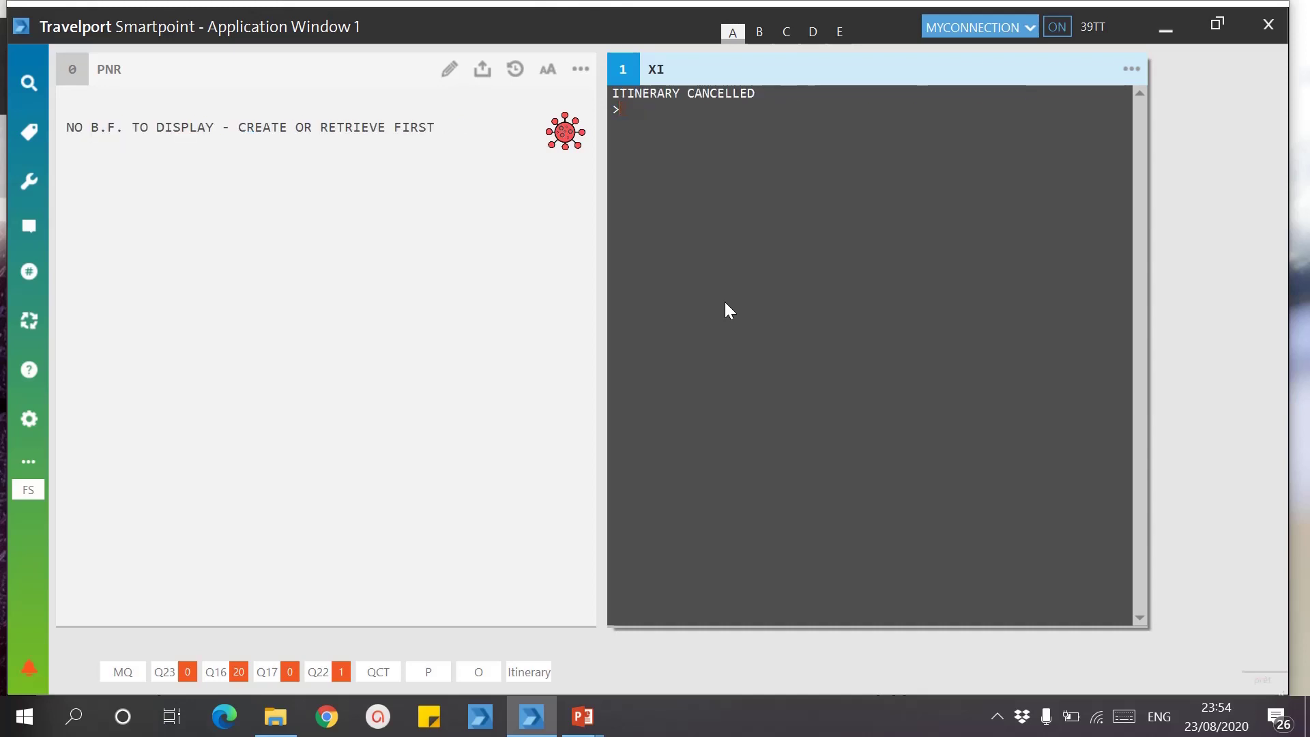
{"action": "type", "text": "*MBALL0"}
Step: Search *-MBALLO, clear the screen, and answer I to ignore the pending changes
{"action": "key", "text": "Return"}
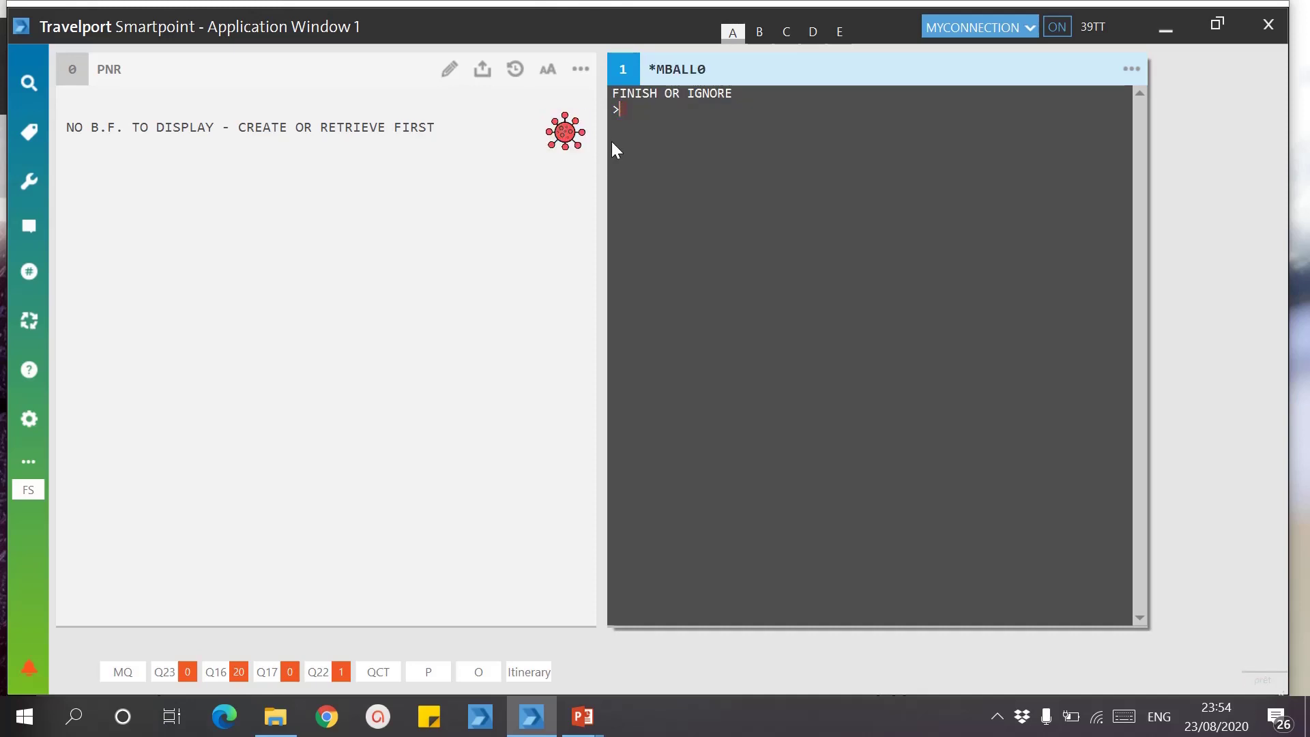
{"action": "key", "text": "Pause"}
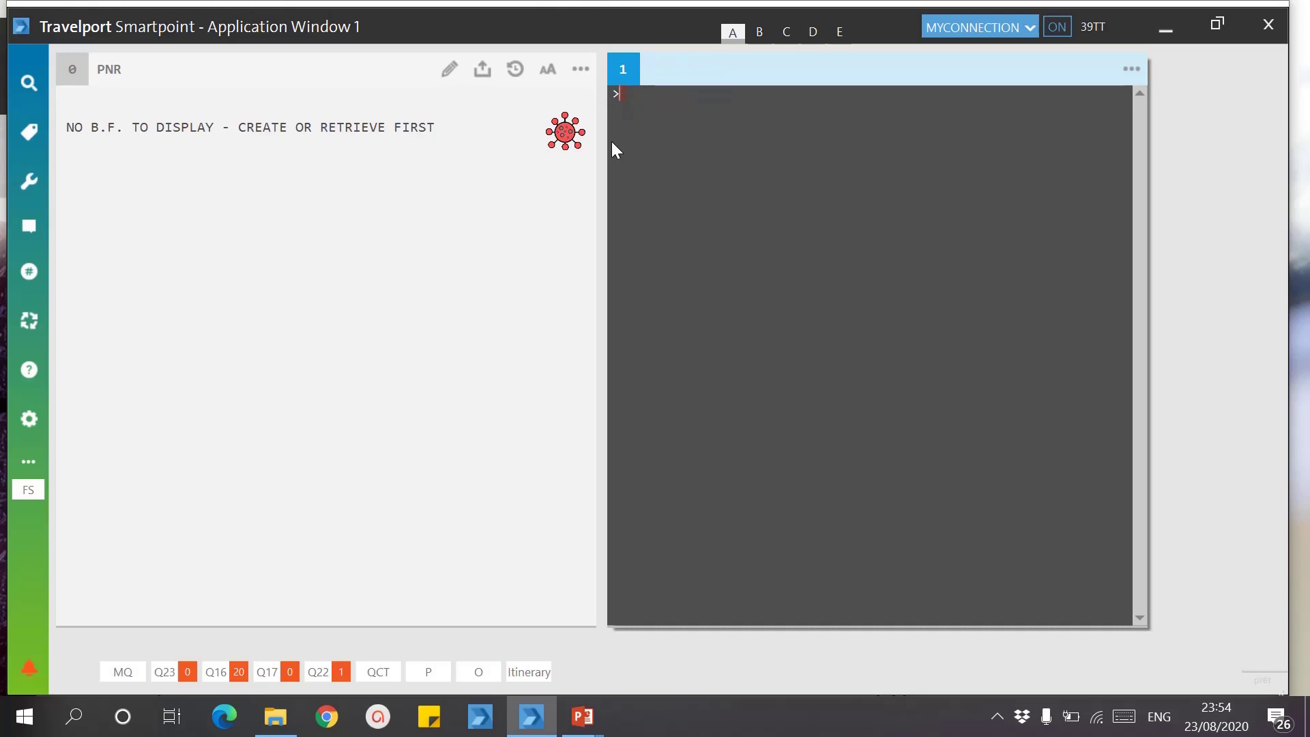
{"action": "type", "text": "*-M"}
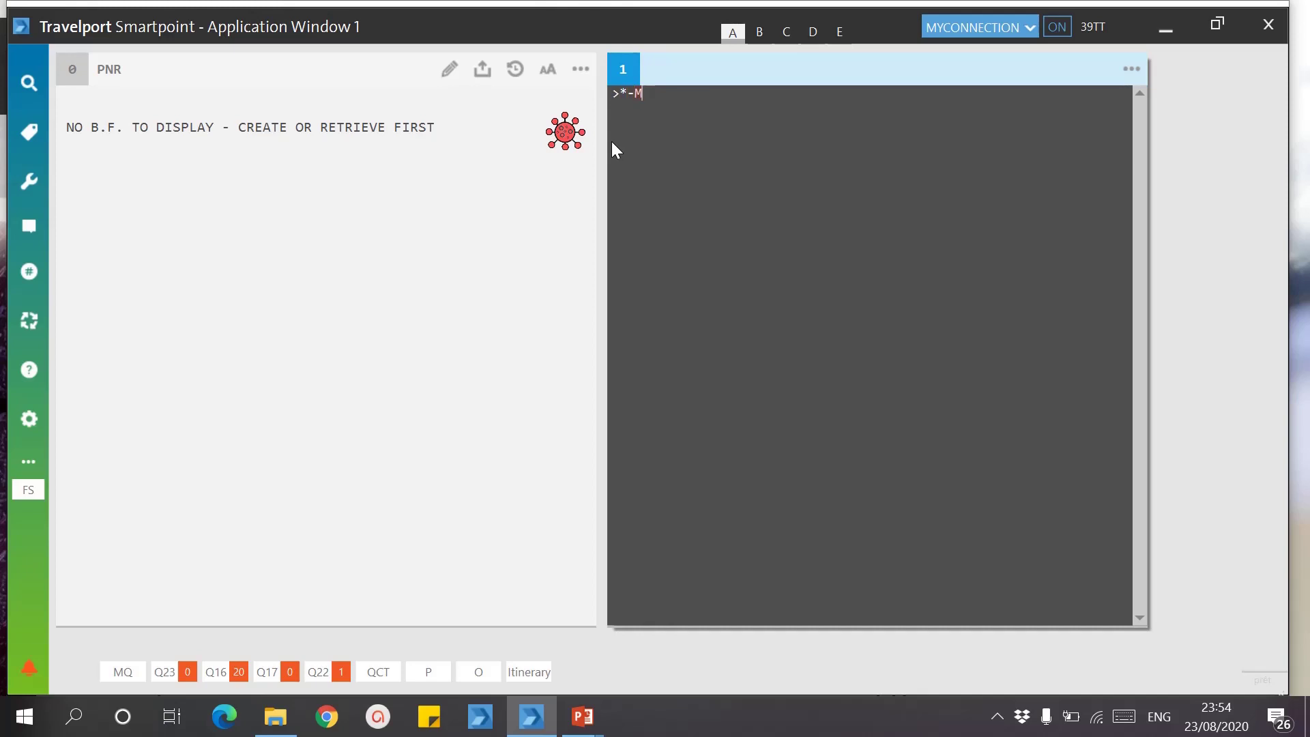
{"action": "type", "text": "BALLO"}
{"action": "key", "text": "Return"}
{"action": "type", "text": "I"}
{"action": "key", "text": "Return"}
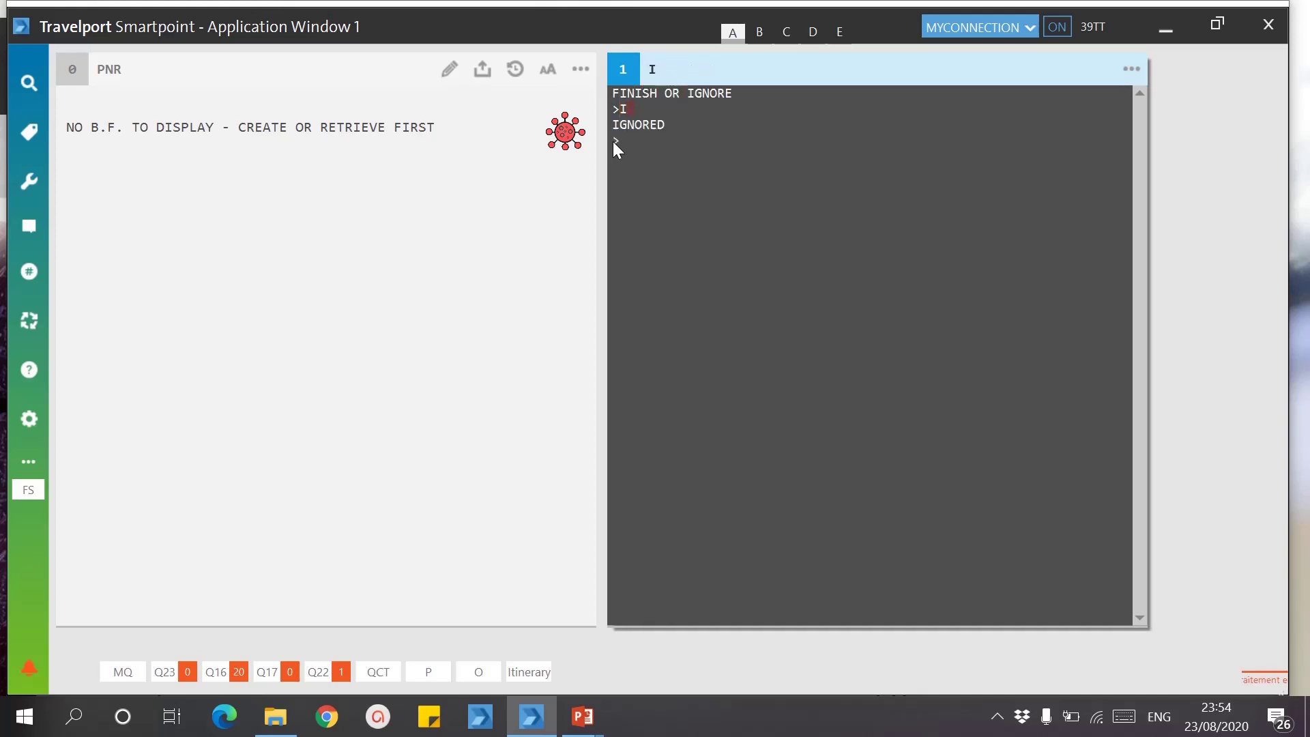
Step: Rerun the *-MBALLO surname search and open the first passenger's booking
{"action": "type", "text": "*-MBALLO"}
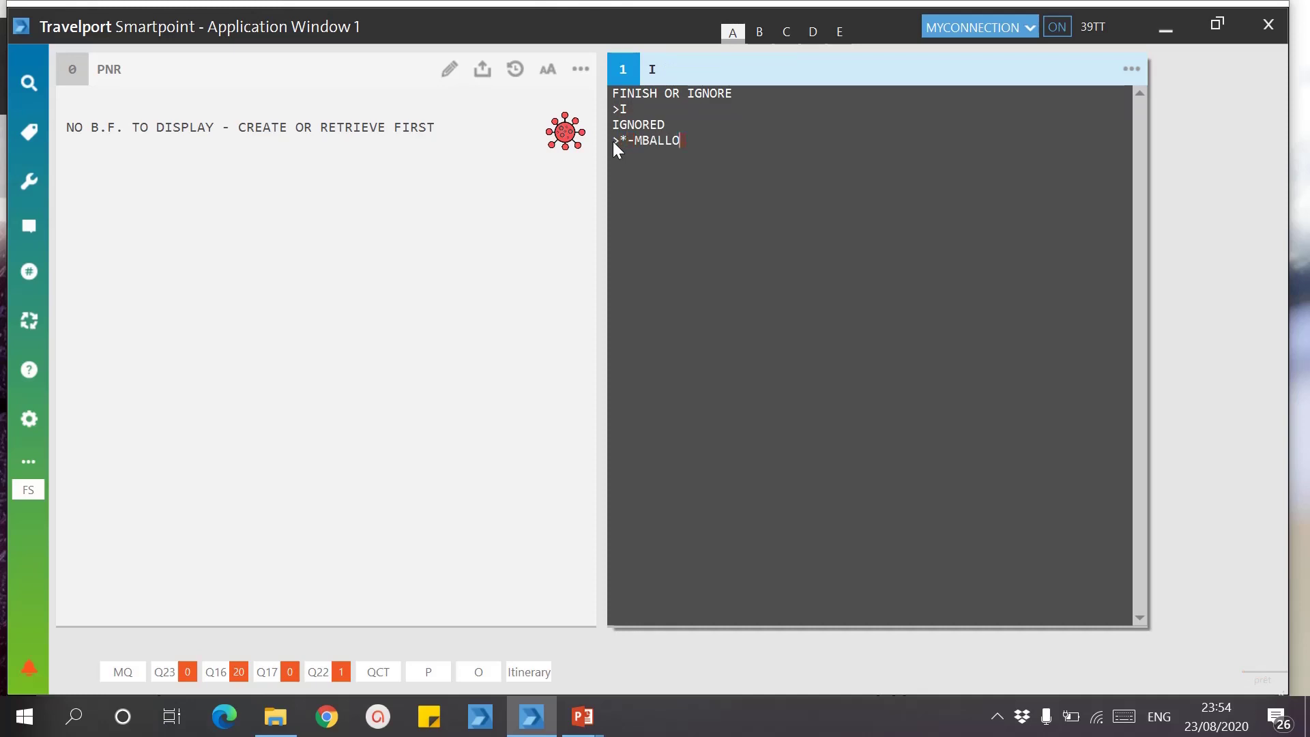
{"action": "key", "text": "Return"}
{"action": "left_click", "coordinate": [733, 118]}
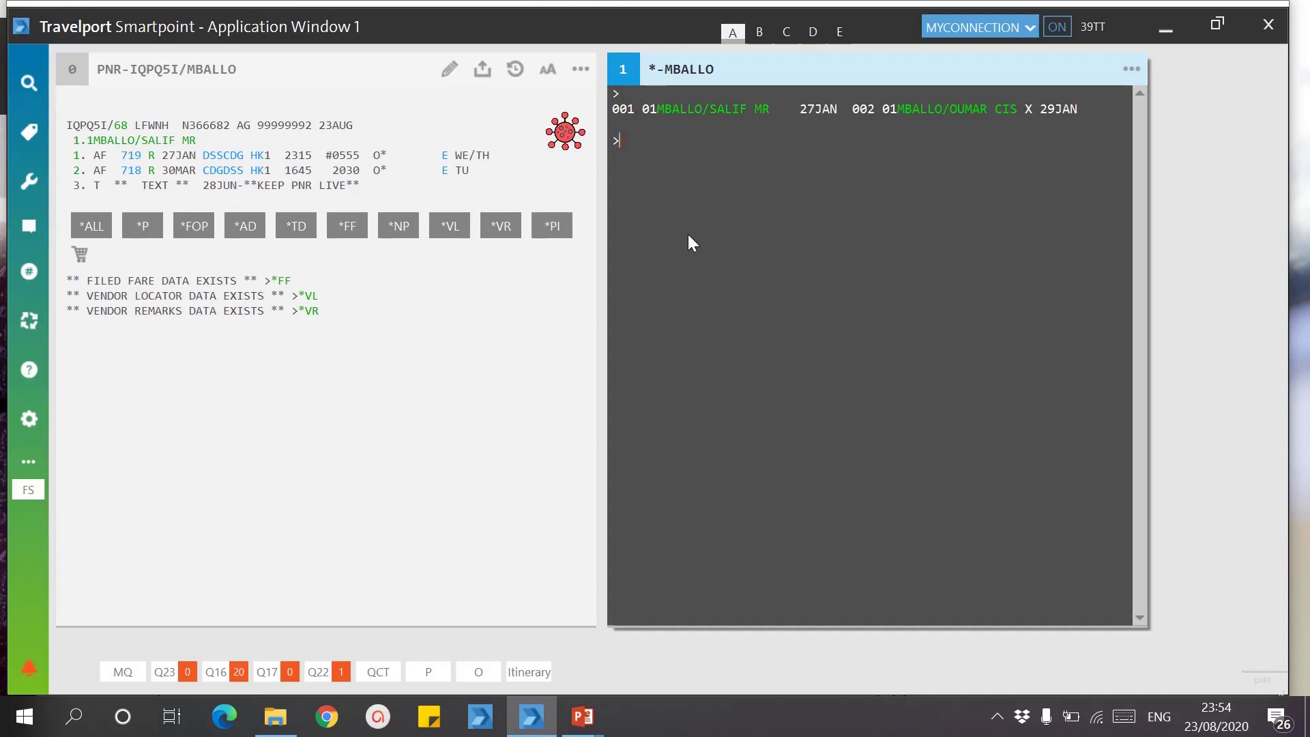
Step: Cancel and restore segments 1 and 2 with X1/IR and X2/IR, then cancel everything with XI
{"action": "type", "text": "X1"}
{"action": "key", "text": "Return"}
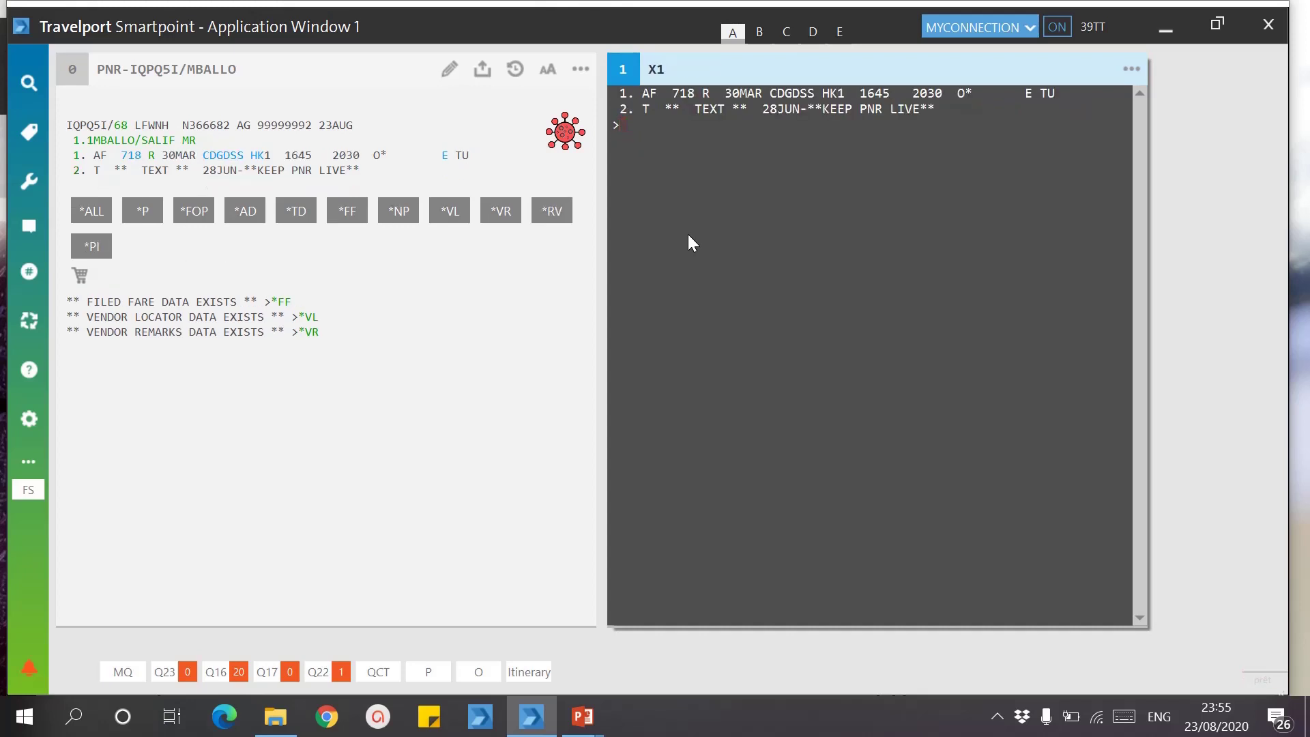
{"action": "type", "text": "IR"}
{"action": "key", "text": "Return"}
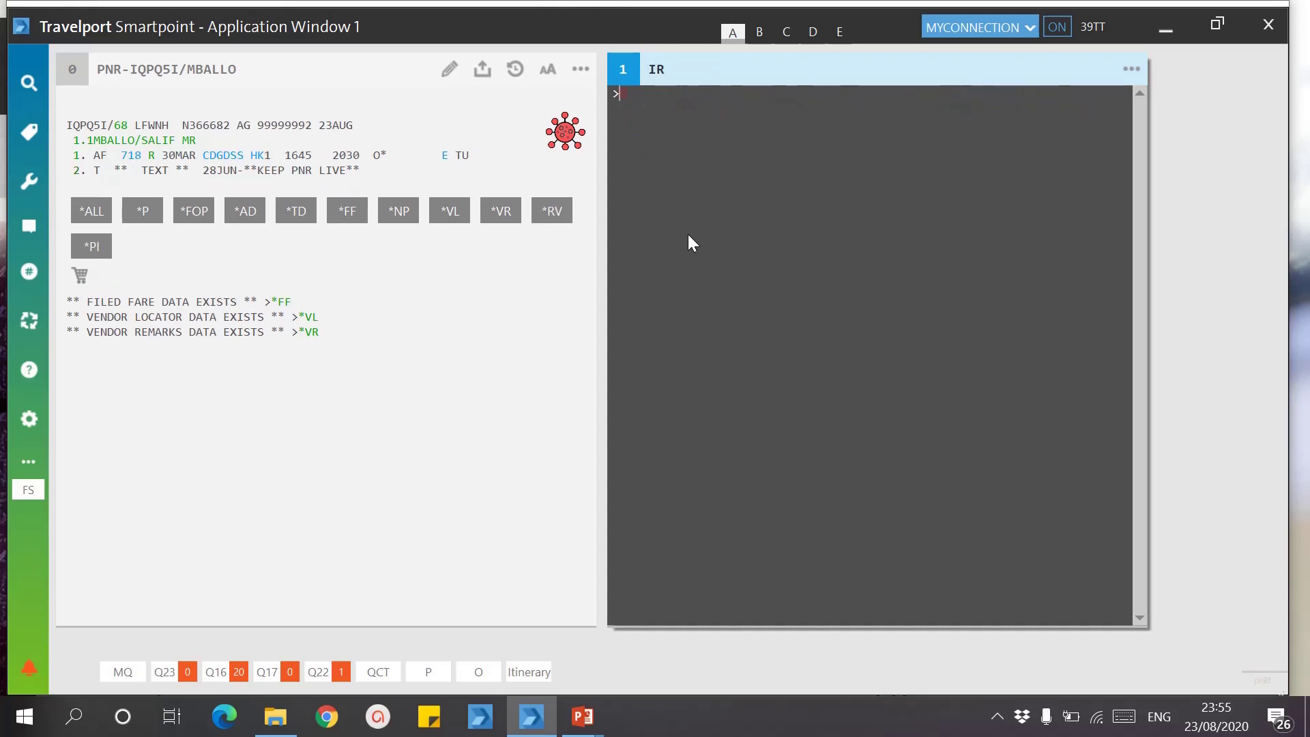
{"action": "type", "text": "X2"}
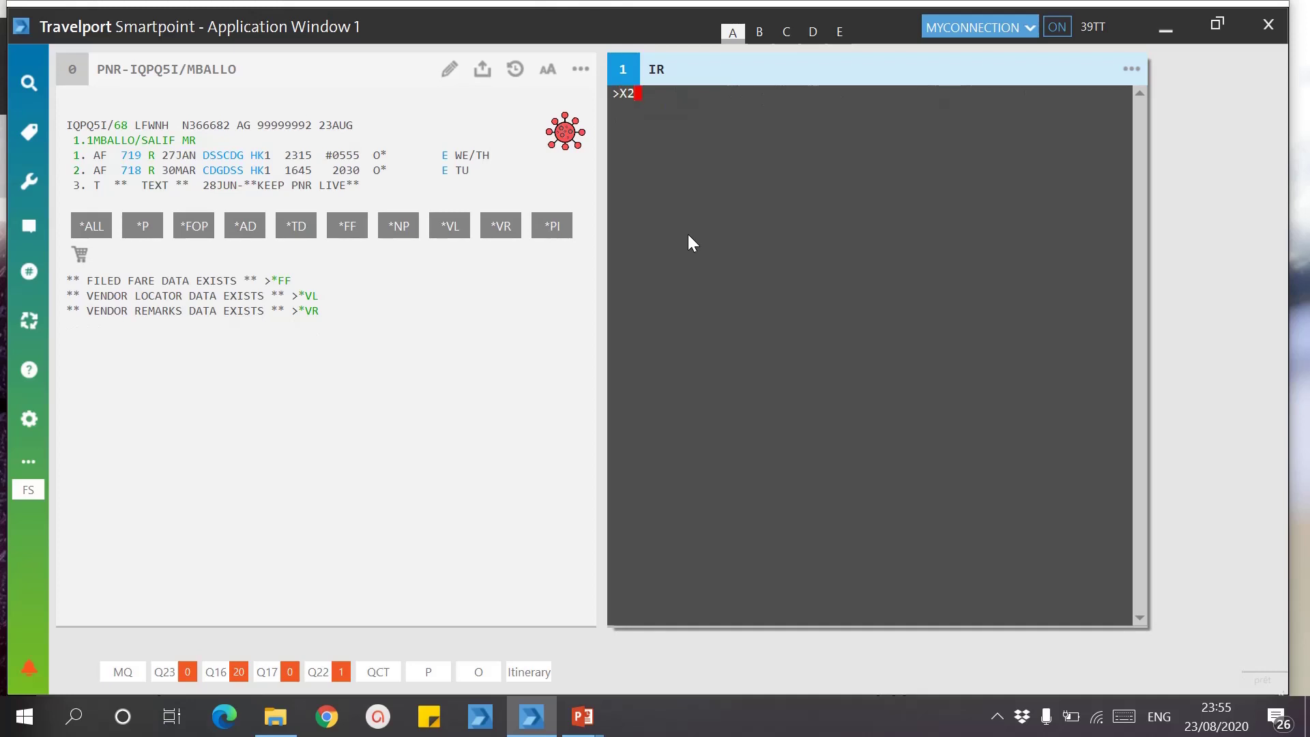
{"action": "key", "text": "Return"}
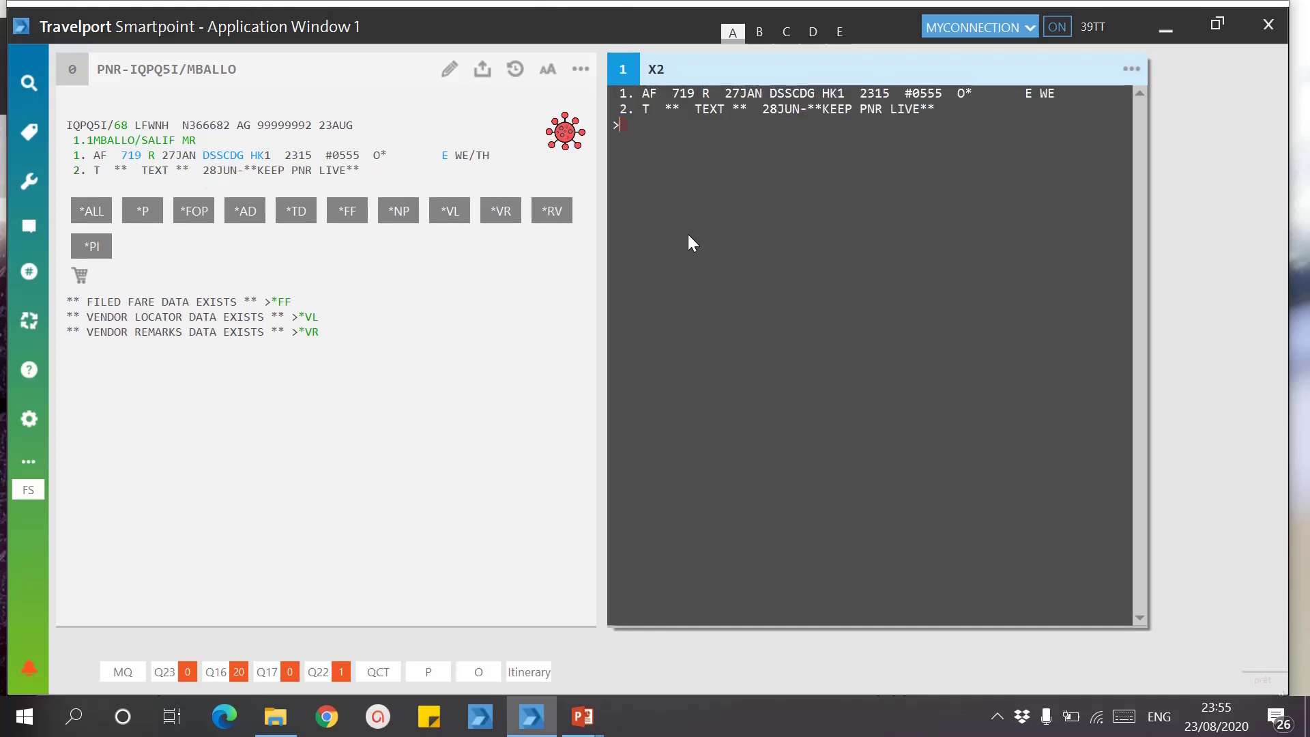
{"action": "type", "text": "IR"}
{"action": "key", "text": "Return"}
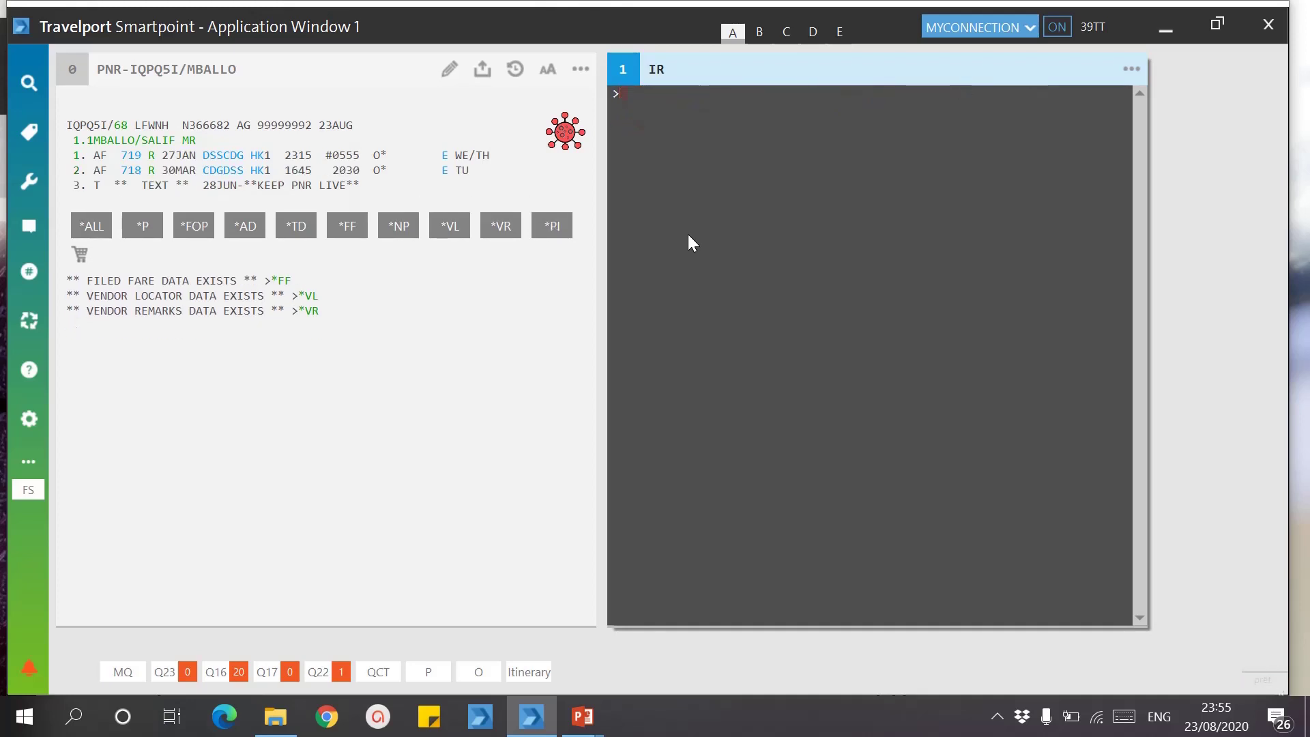
{"action": "type", "text": "XI"}
{"action": "key", "text": "Return"}
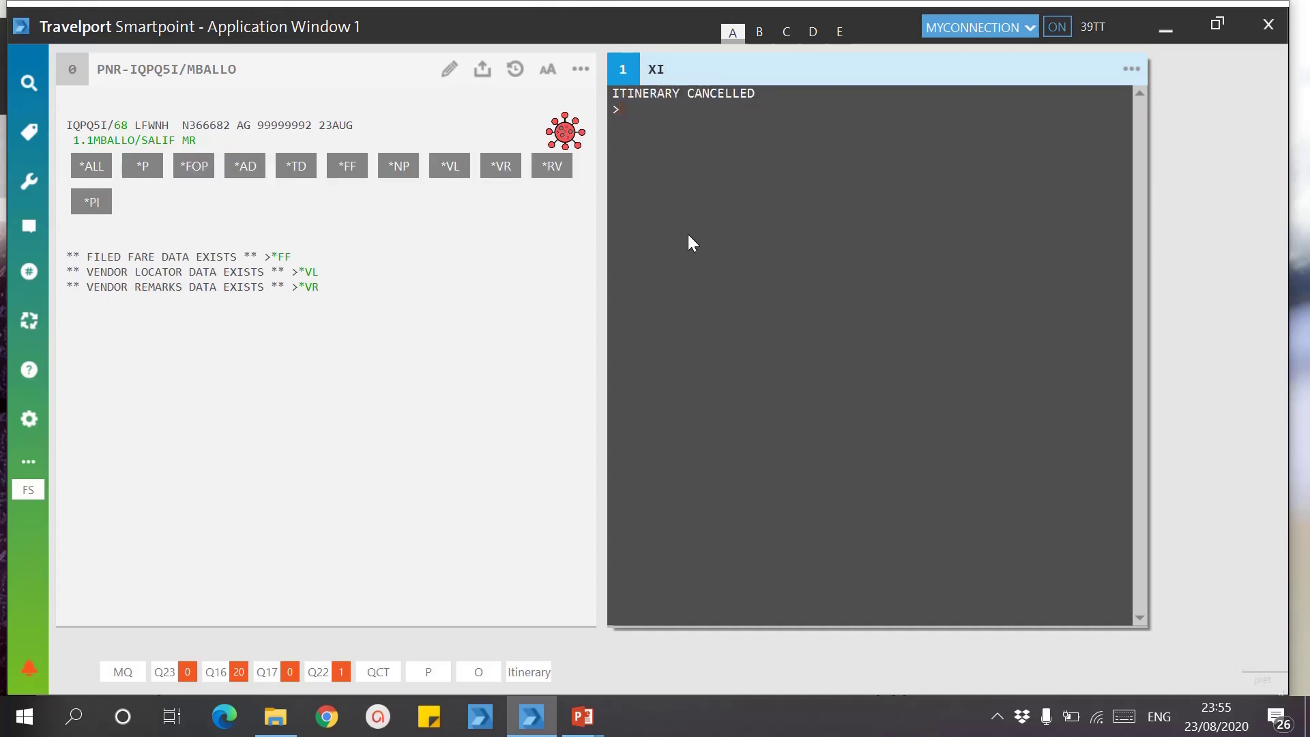
Step: Advance the slideshow to the STATUT DU SEGMENT slide, then return to Smartpoint
{"action": "mouse_move", "coordinate": [573, 710]}
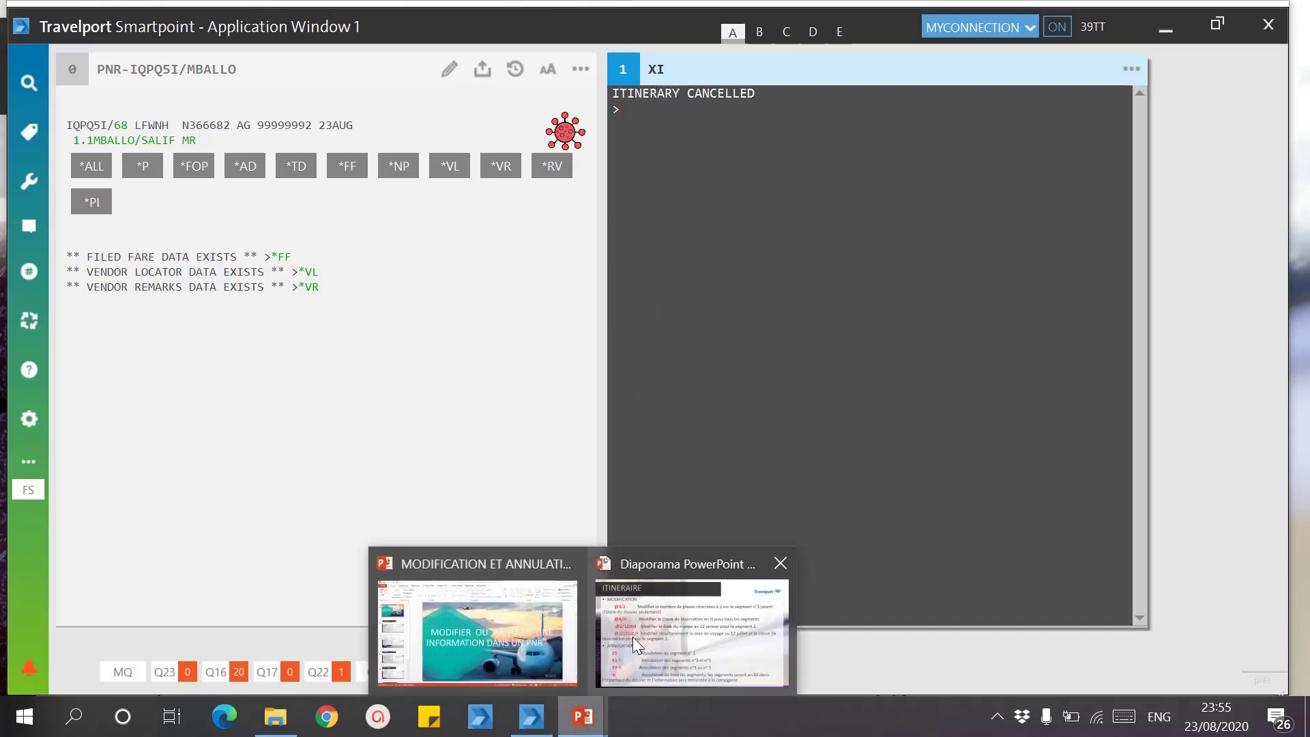
{"action": "left_click", "coordinate": [670, 624]}
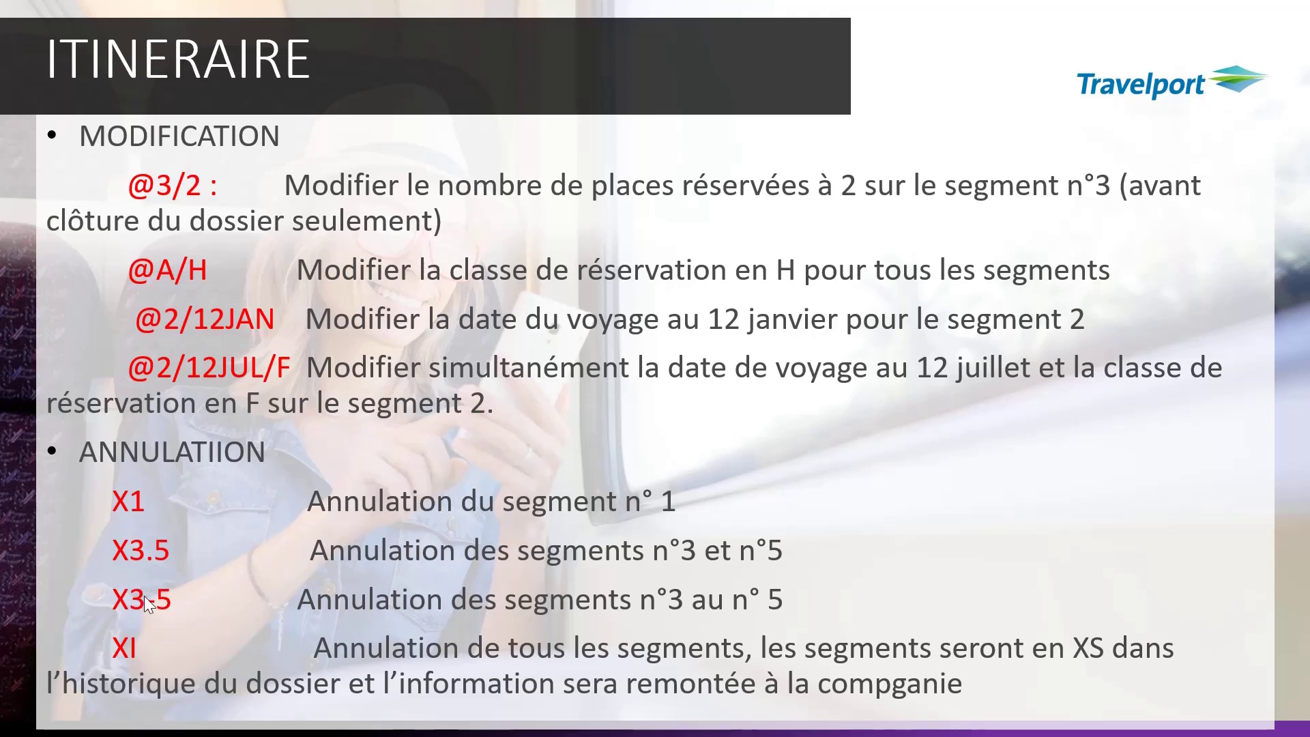
{"action": "left_click", "coordinate": [608, 652]}
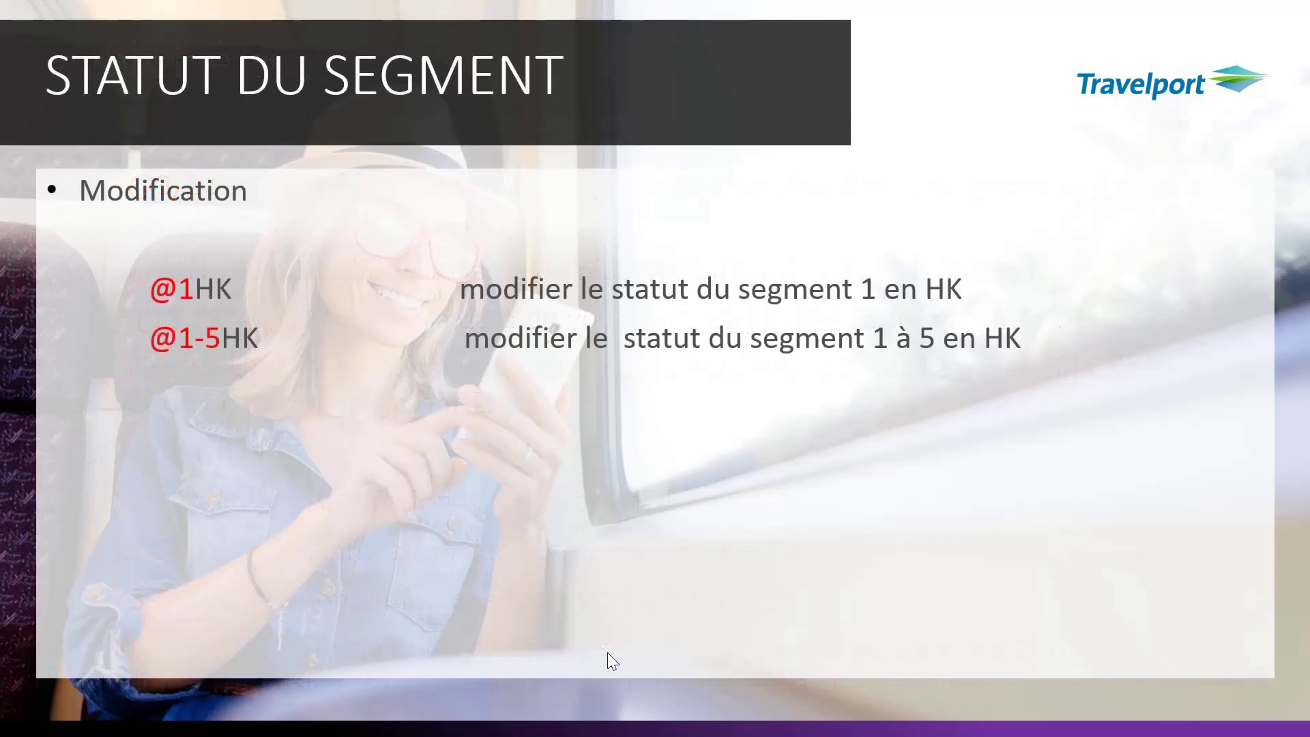
{"action": "key", "text": "super"}
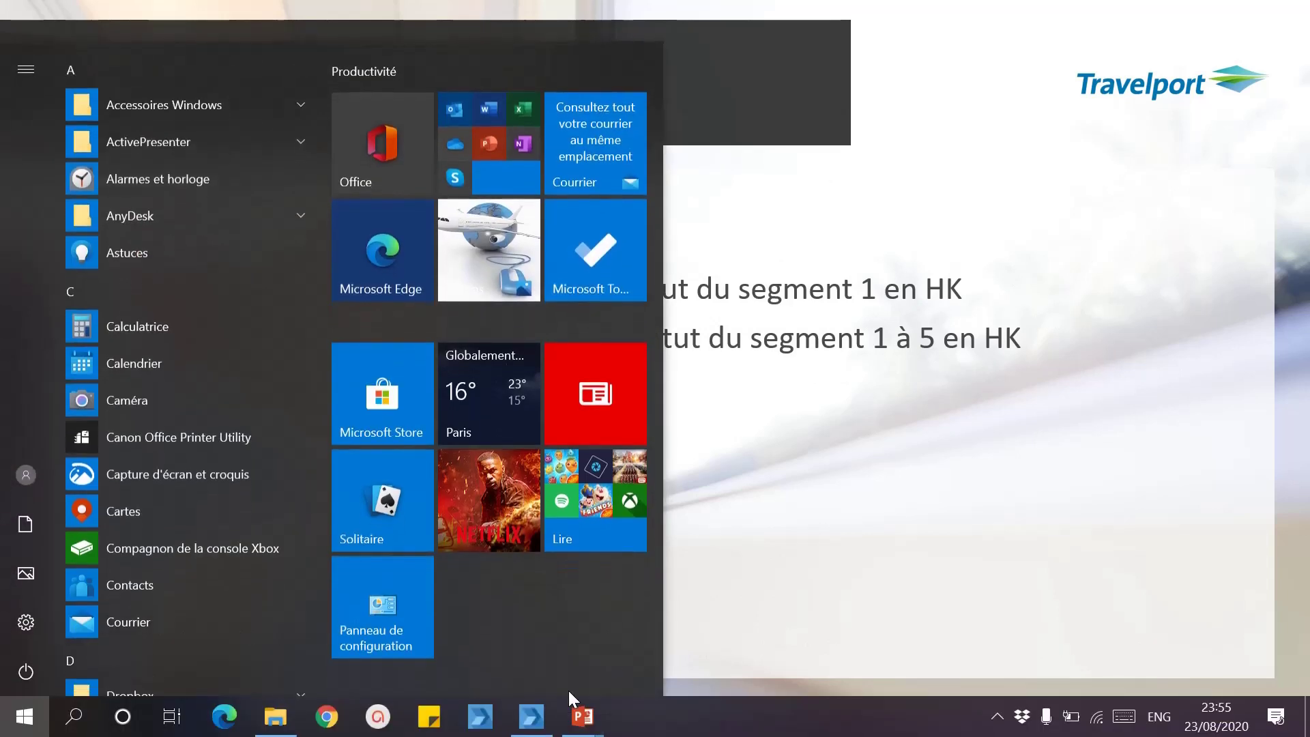
{"action": "left_click", "coordinate": [532, 716]}
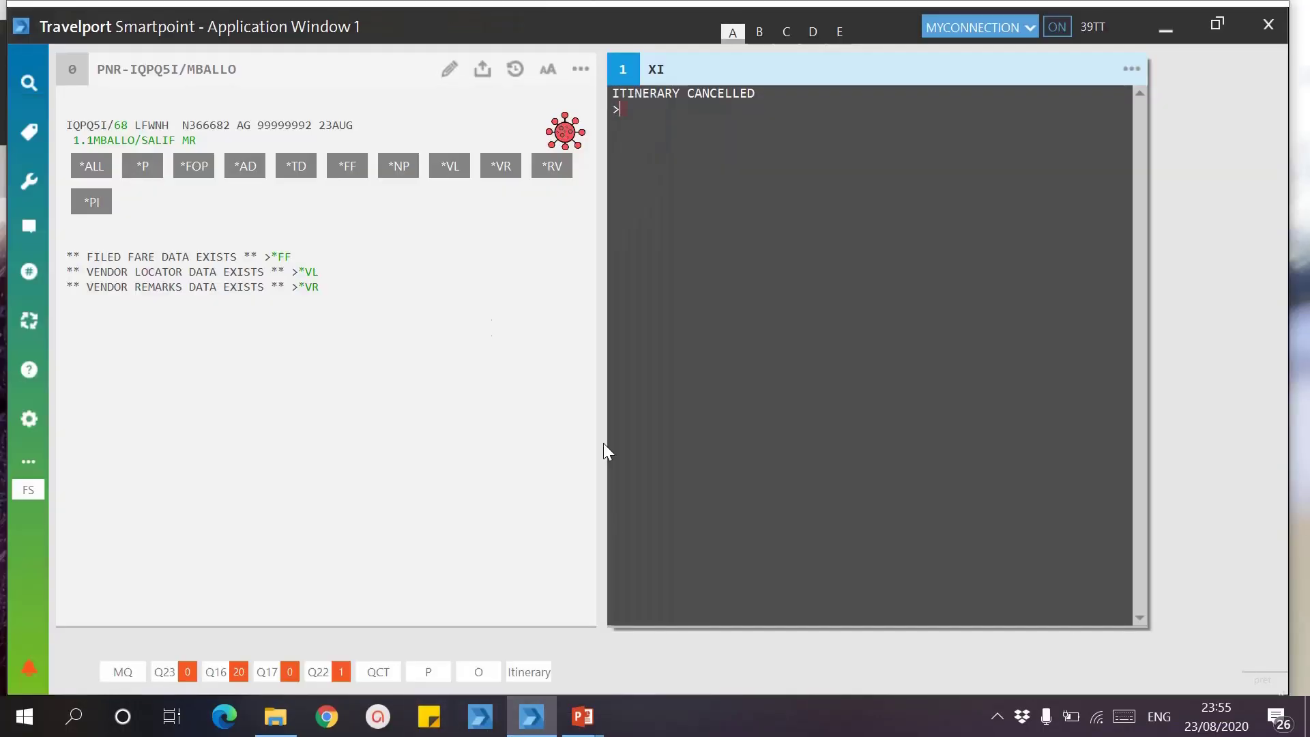
Step: Enter IR to bring back AF 719 on 27JAN and AF 718 on 30MAR as HK1
{"action": "type", "text": "IR"}
{"action": "key", "text": "Return"}
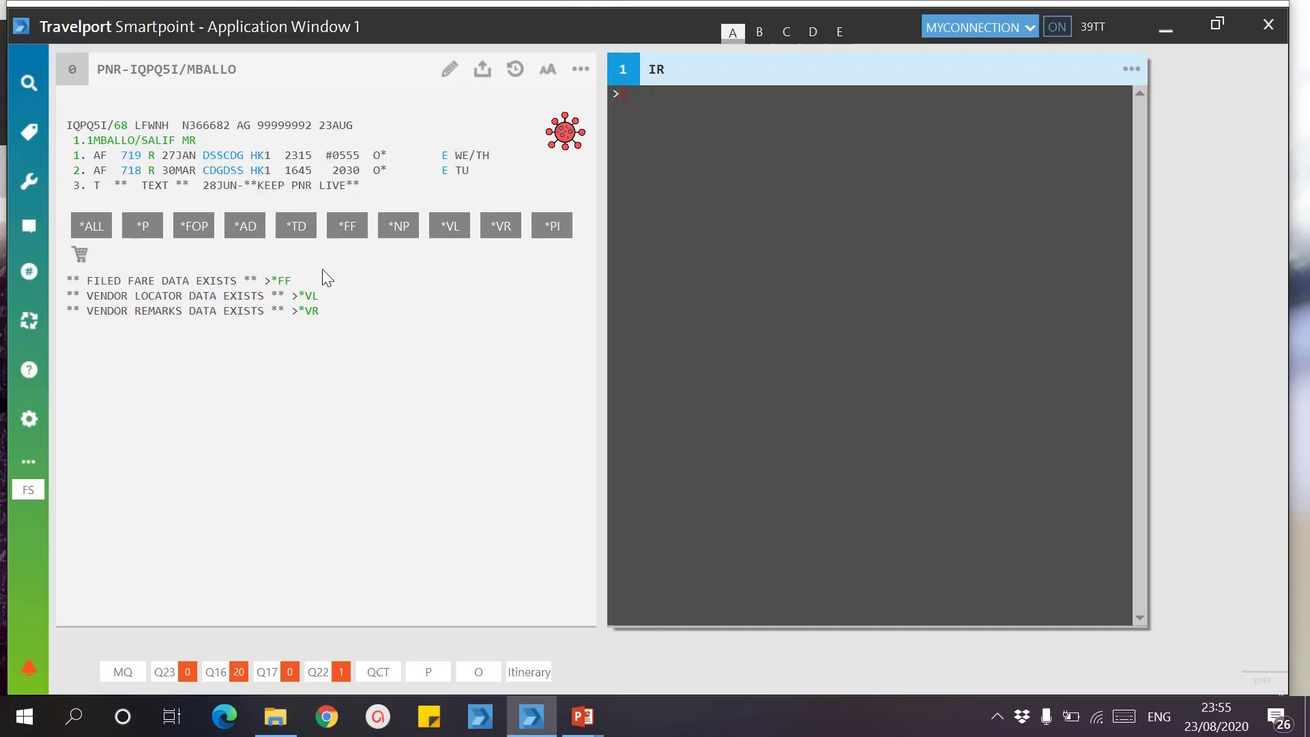
{"action": "mouse_move", "coordinate": [576, 718]}
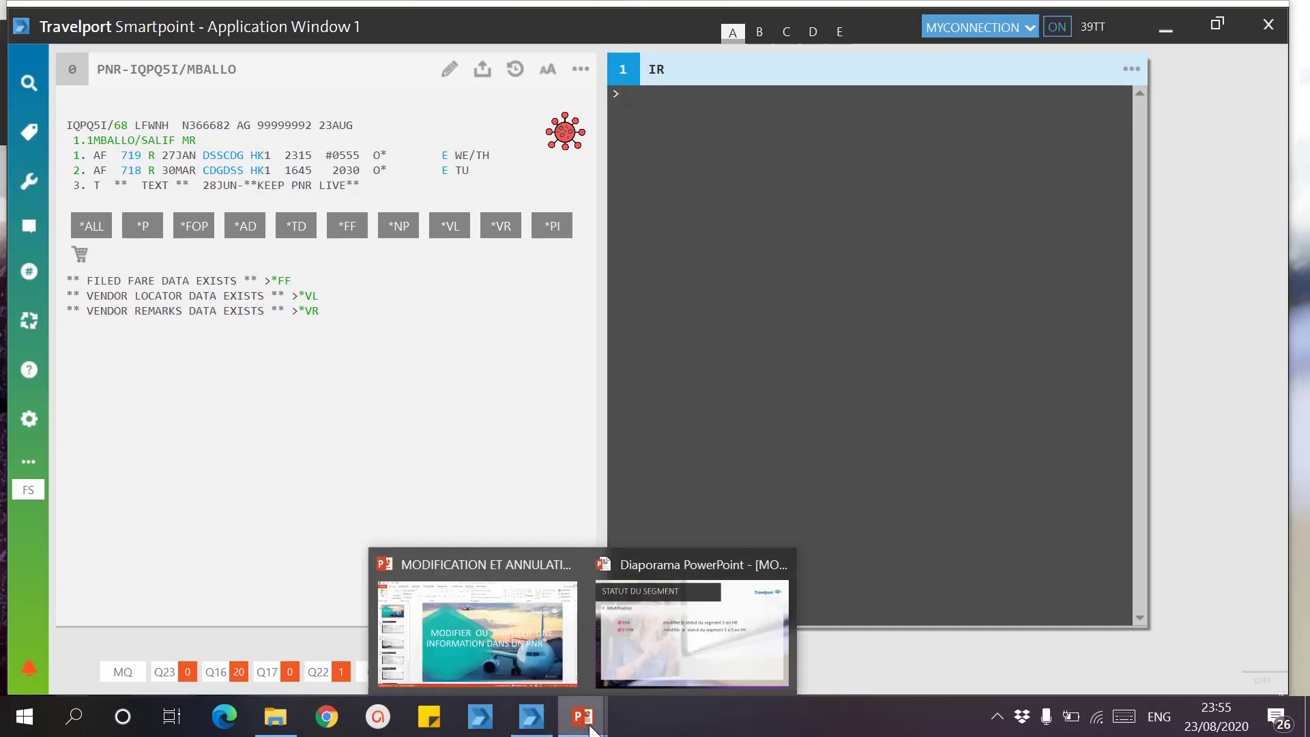
{"action": "left_click", "coordinate": [647, 668]}
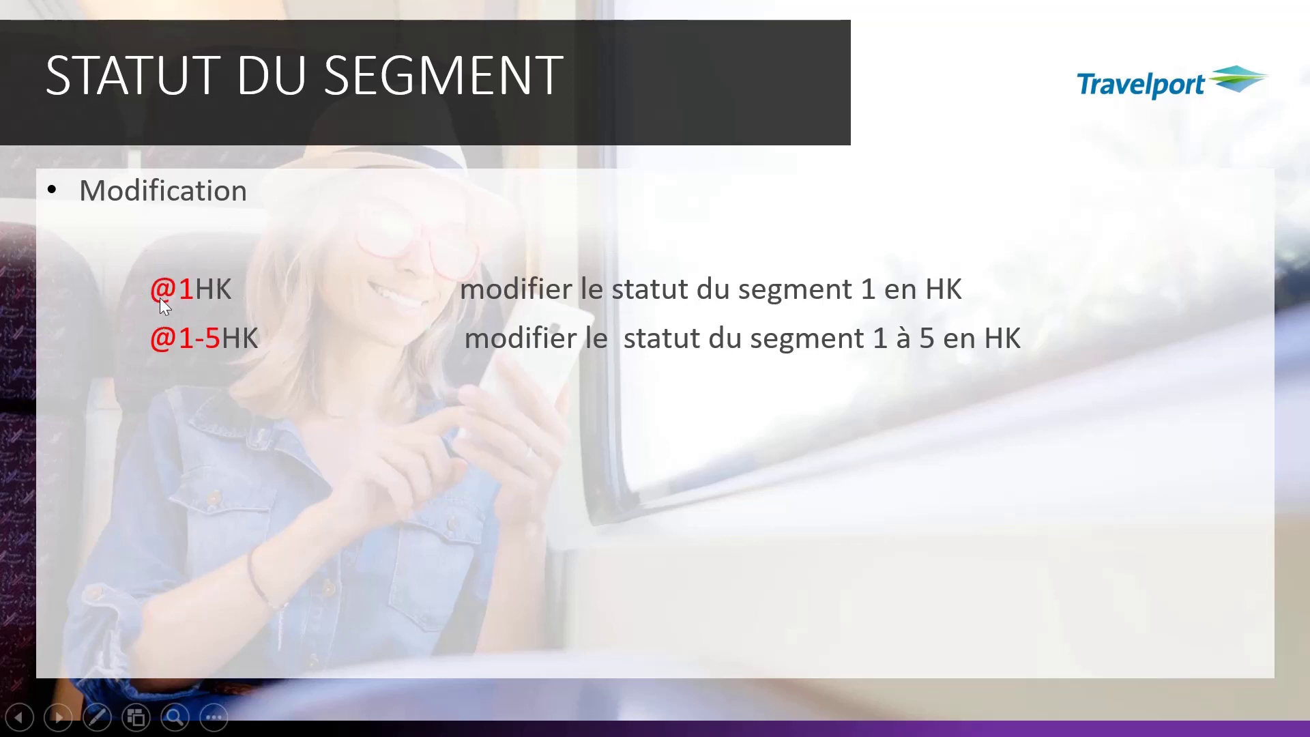
{"action": "left_click", "coordinate": [231, 303]}
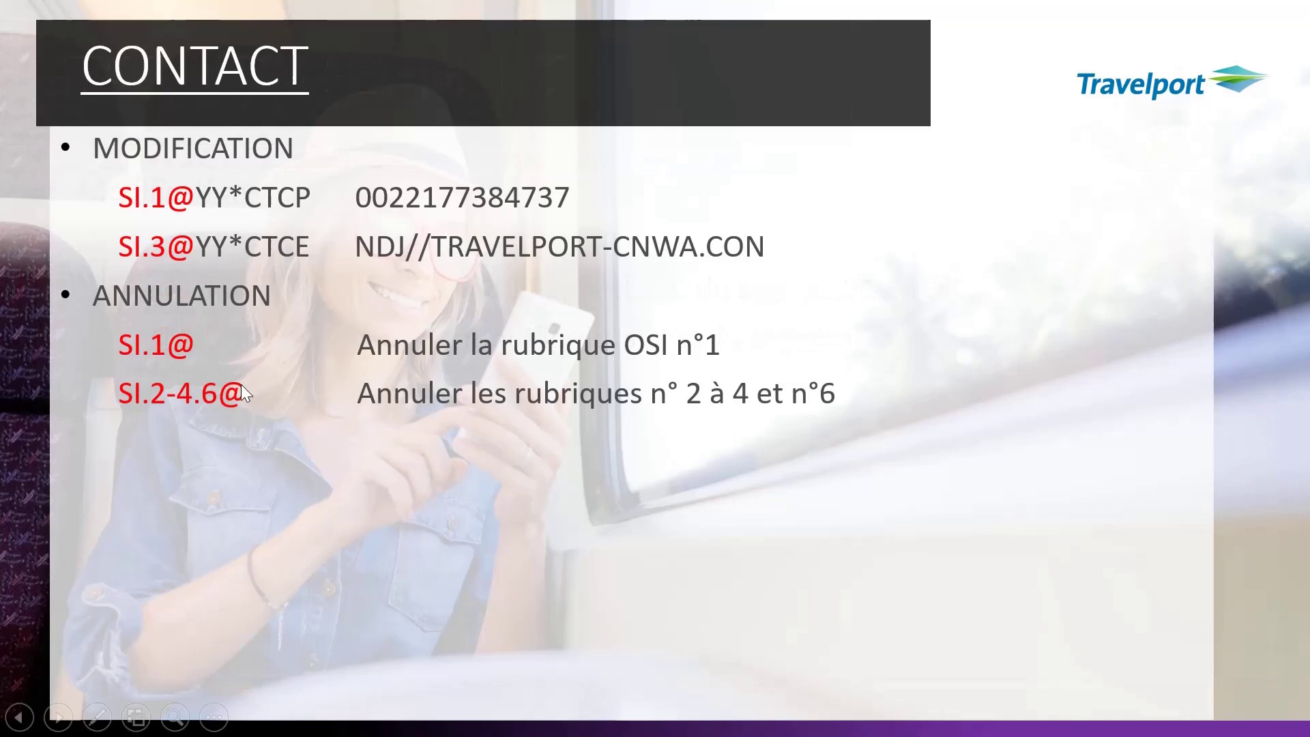
{"action": "key", "text": "Right"}
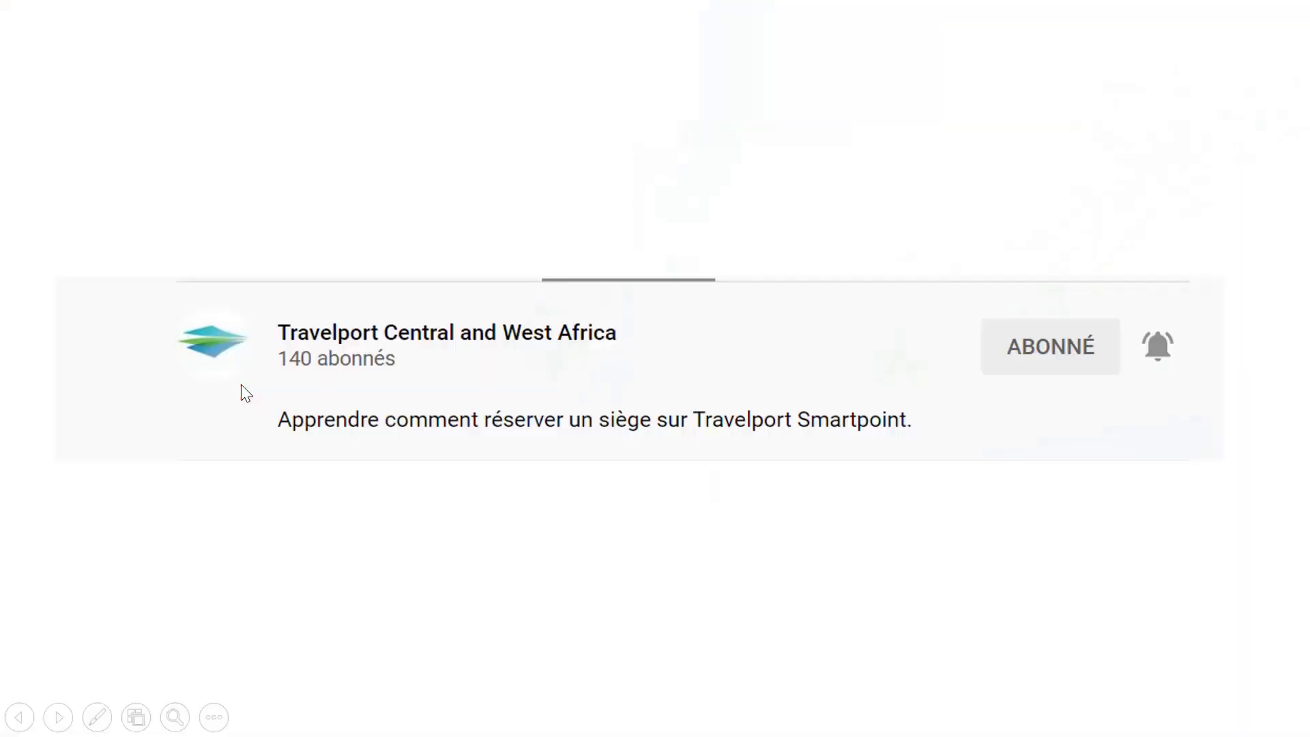
{"action": "key", "text": "Left"}
{"action": "key", "text": "Left"}
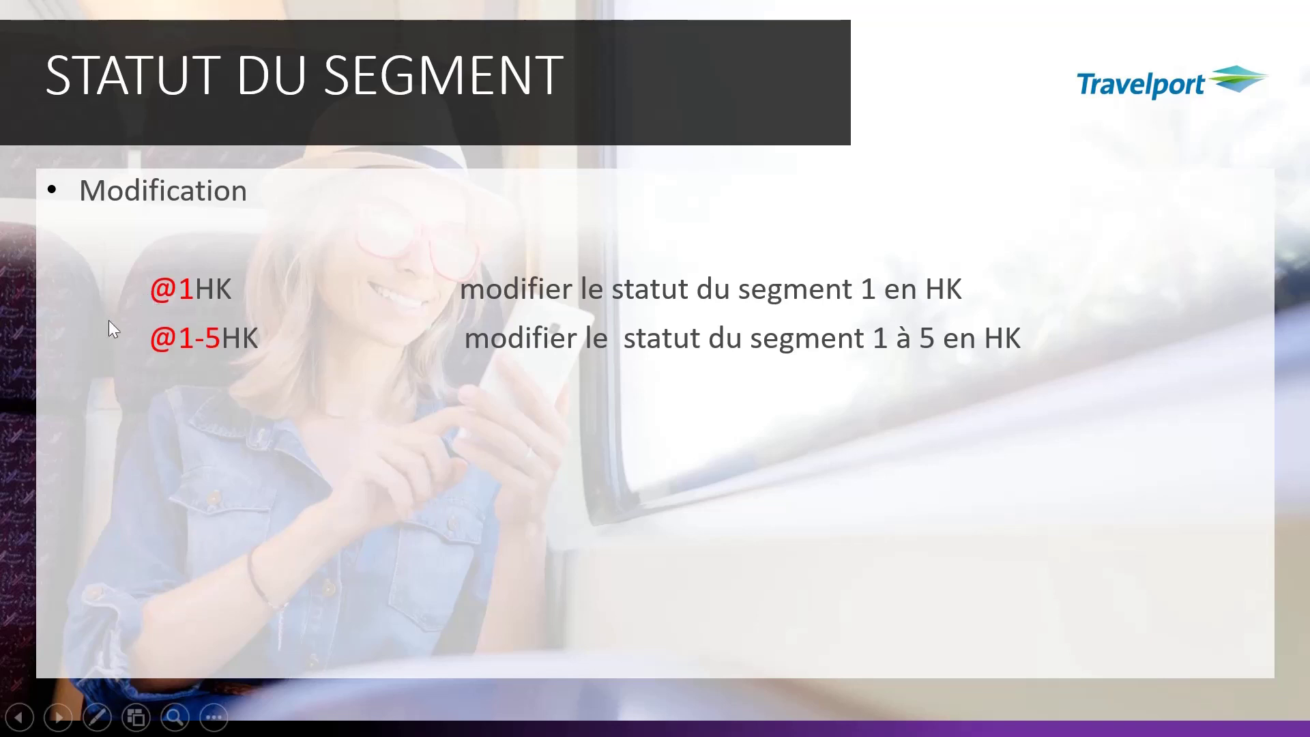
{"action": "key", "text": "super"}
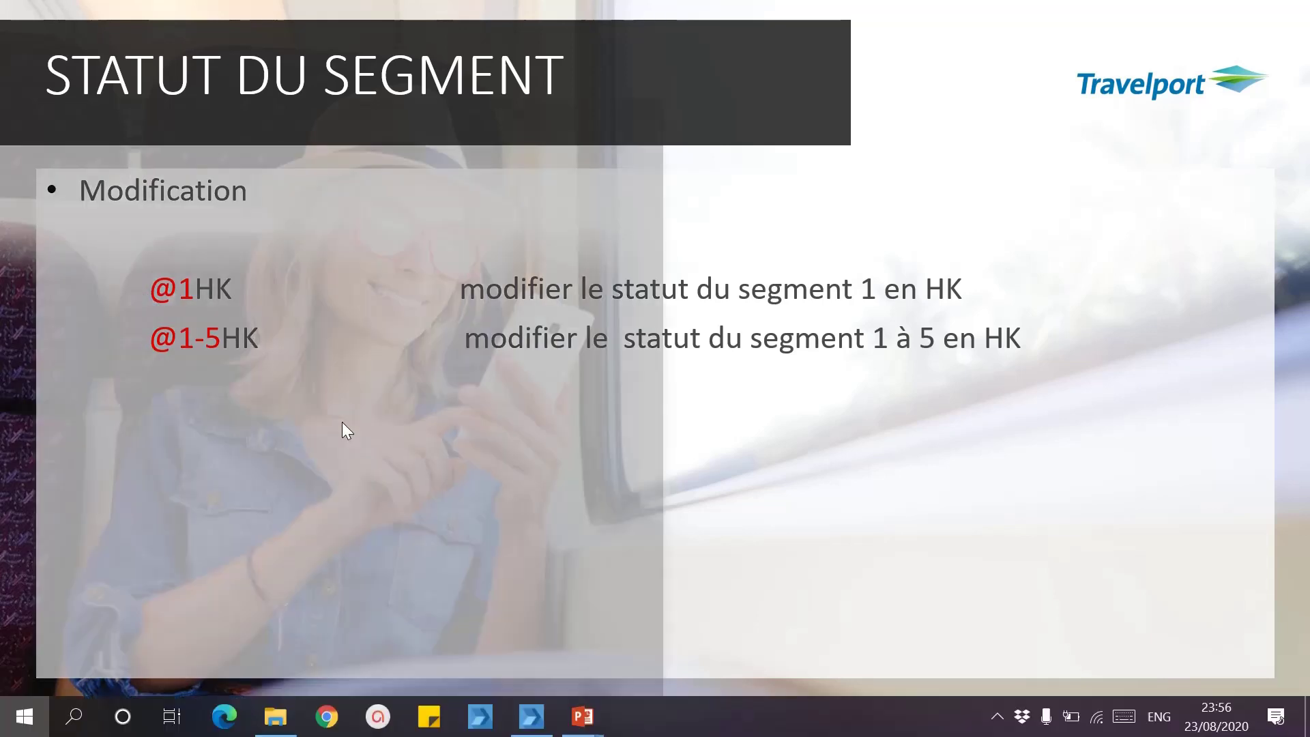
{"action": "left_click", "coordinate": [540, 713]}
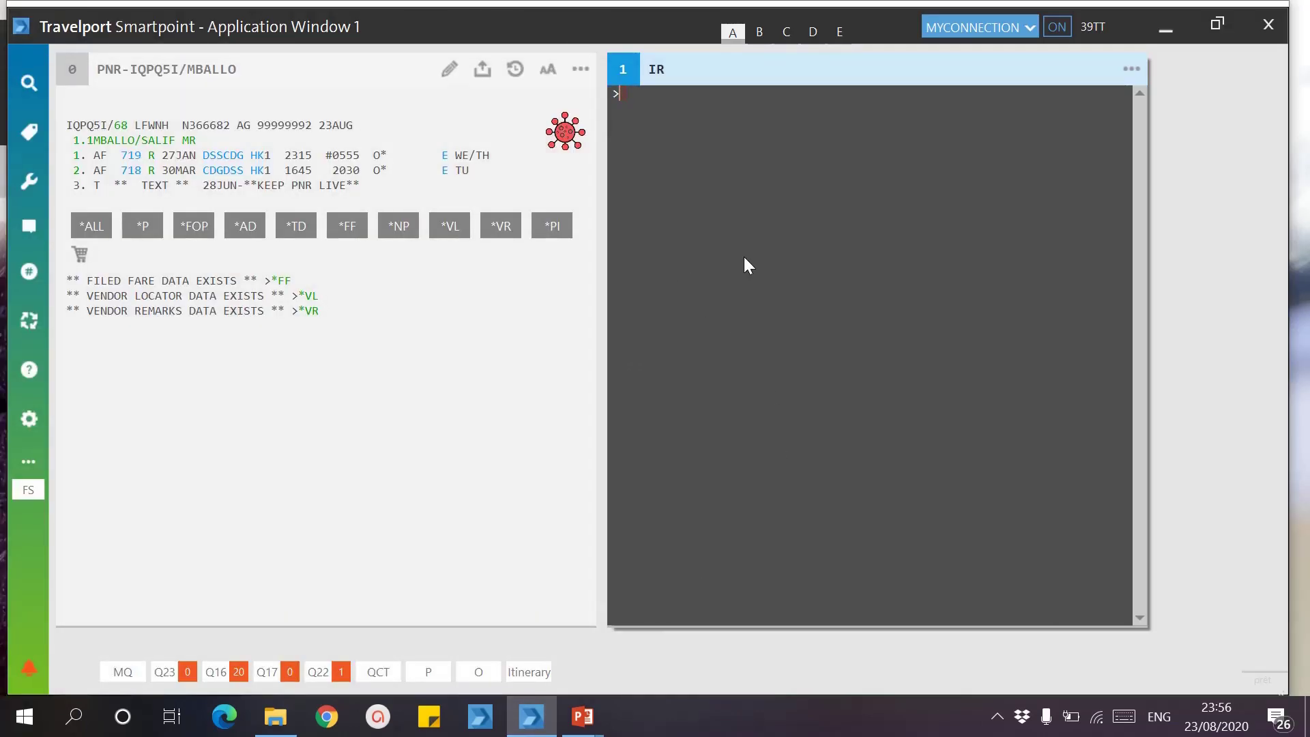
Step: Try changing segments 1-2 to HK status with @1-2HK; Smartpoint rejects it with CHECK SEGMENT STATUS CHANGE errors
{"action": "type", "text": "@"}
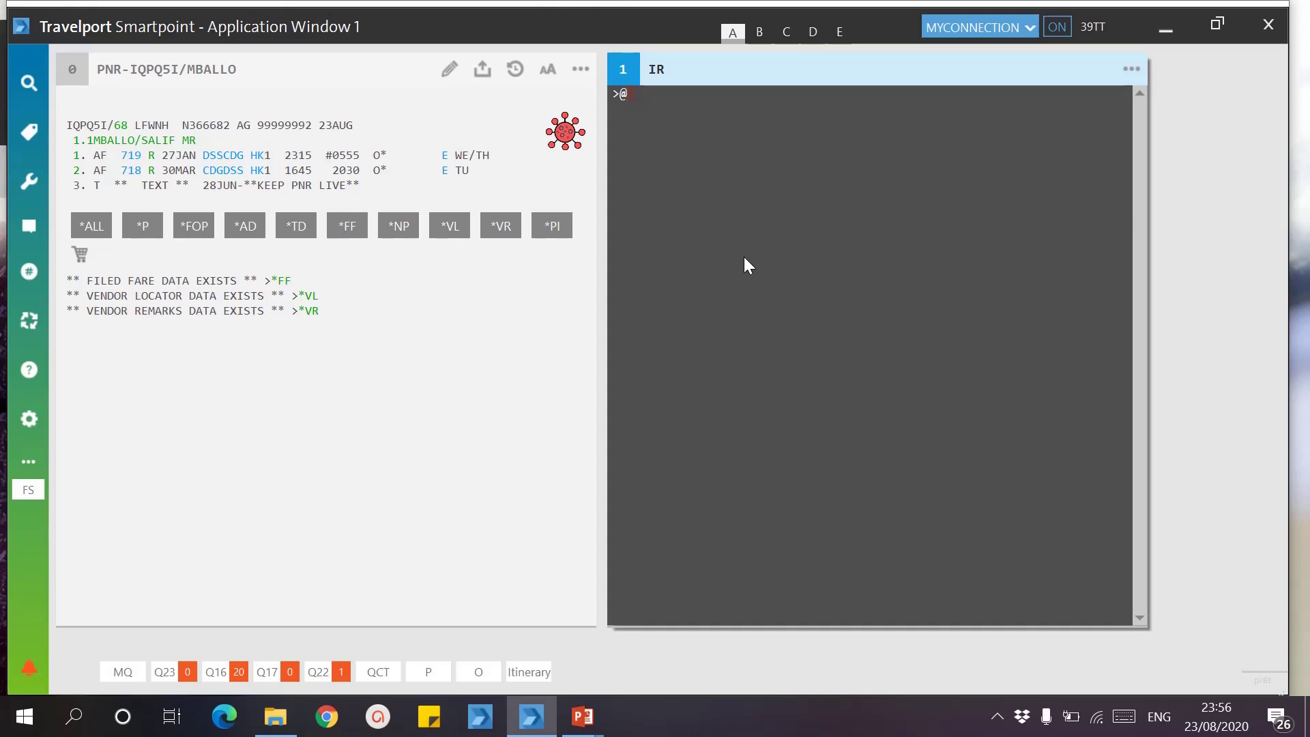
{"action": "type", "text": "1-2"}
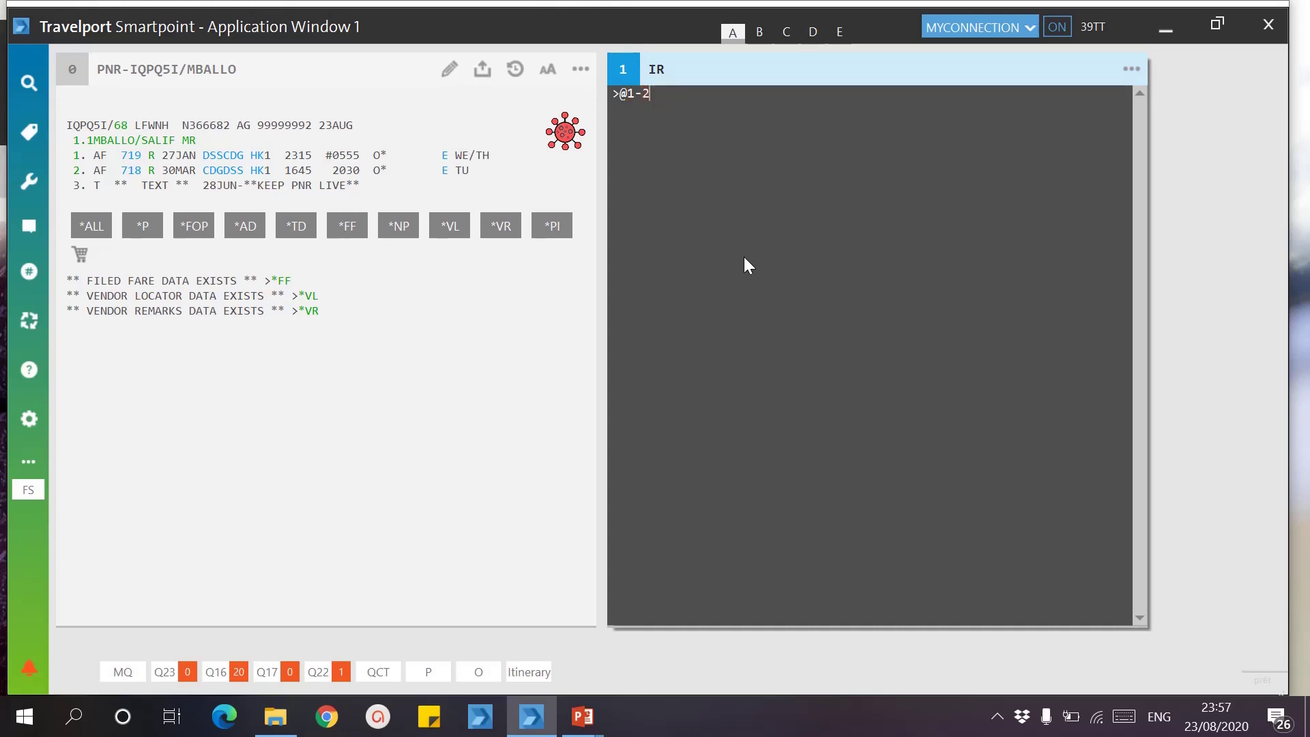
{"action": "type", "text": "HK"}
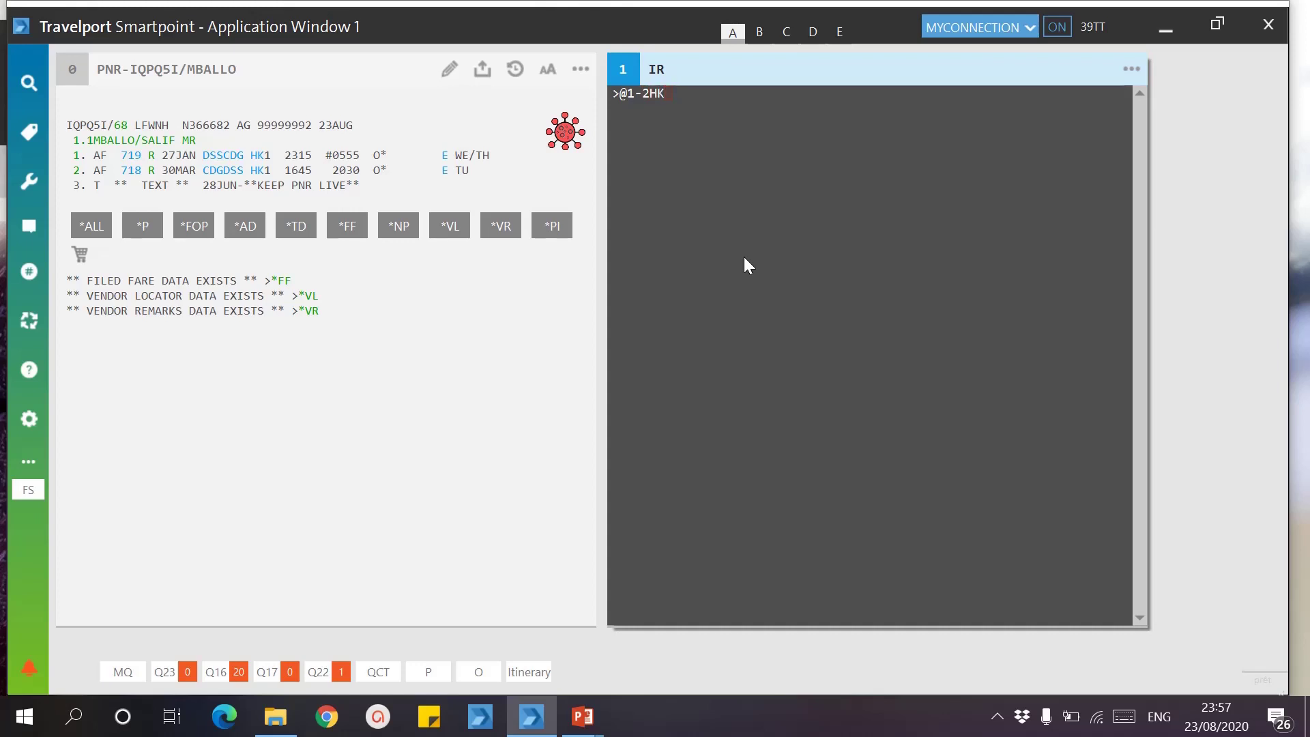
{"action": "key", "text": "Return"}
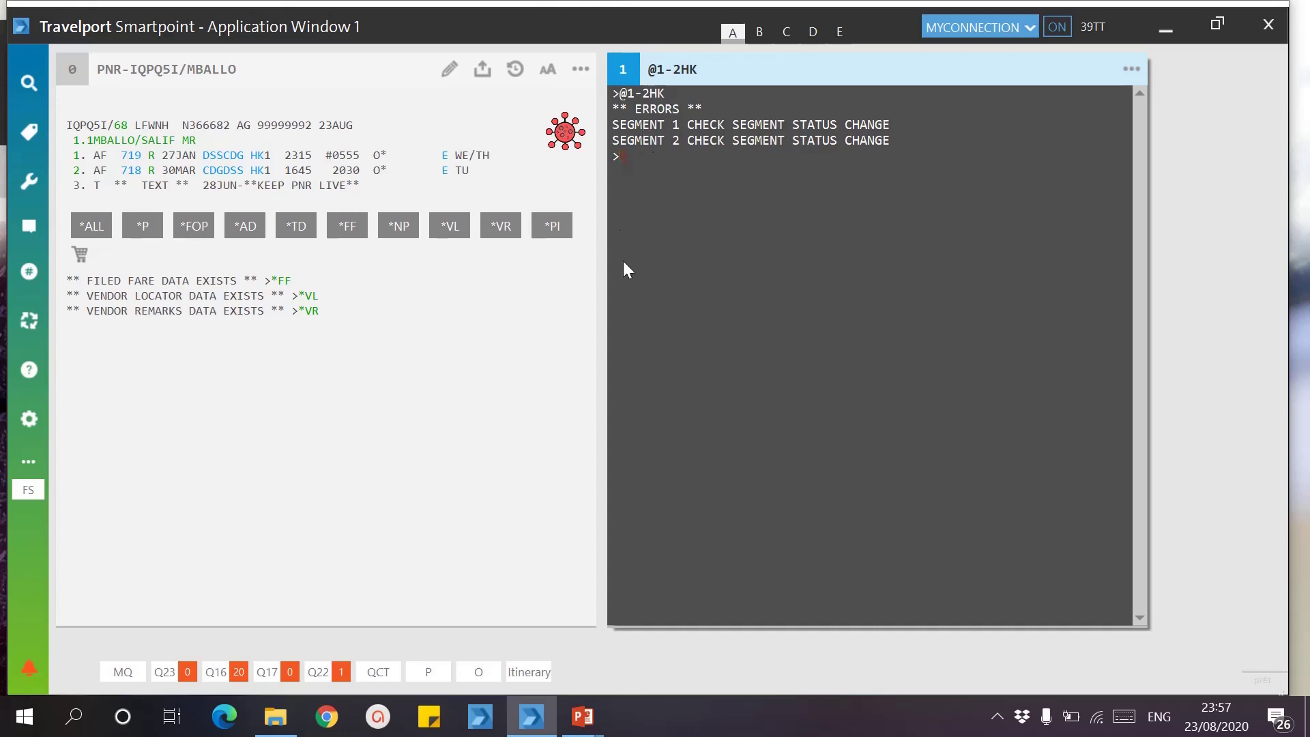
Step: Advance the slideshow to the CONTACT slide on modifying and cancelling SI entries, then return to Smartpoint
{"action": "mouse_move", "coordinate": [592, 730]}
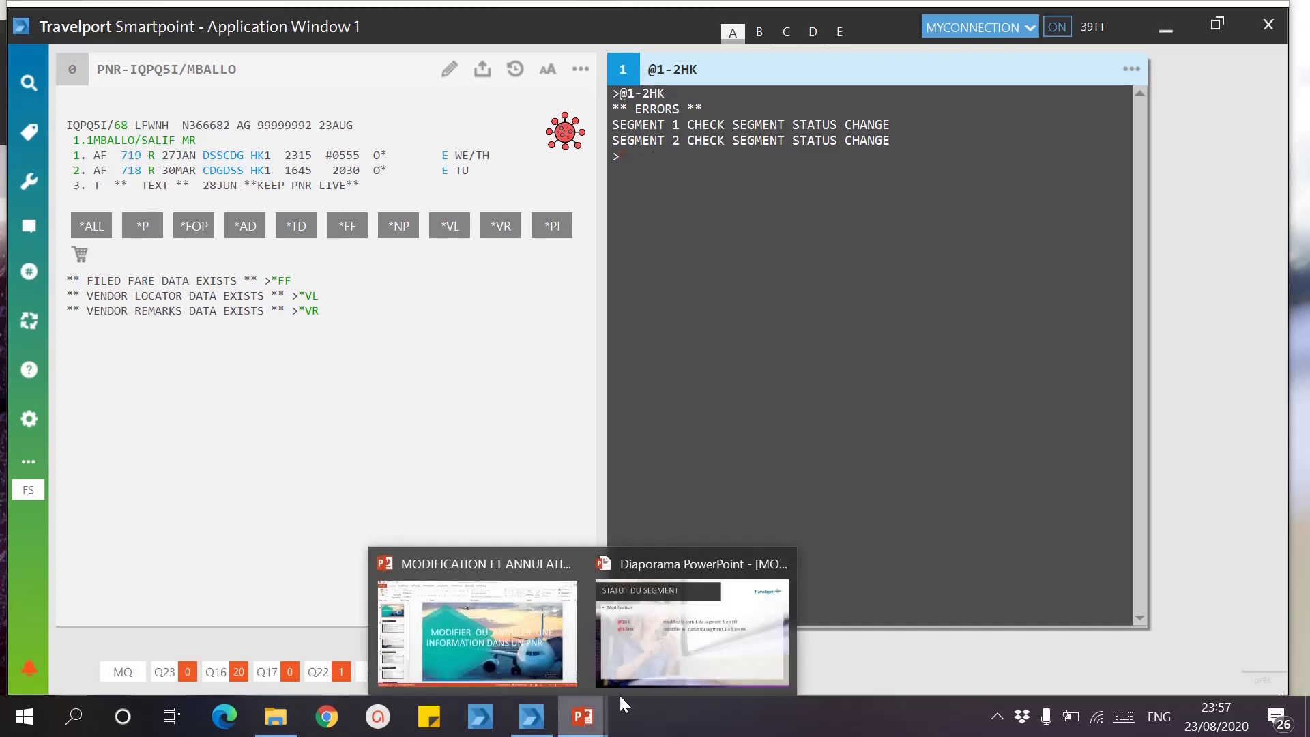
{"action": "left_click", "coordinate": [654, 634]}
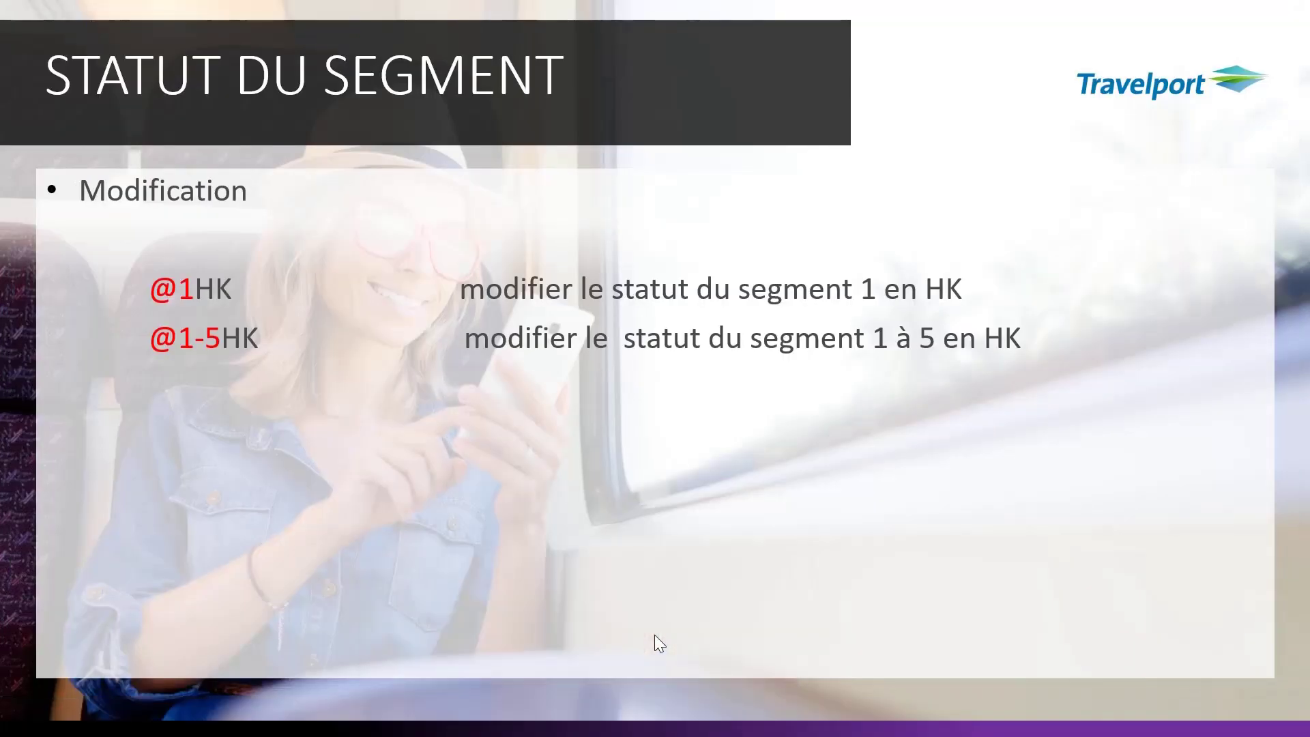
{"action": "left_click", "coordinate": [620, 413]}
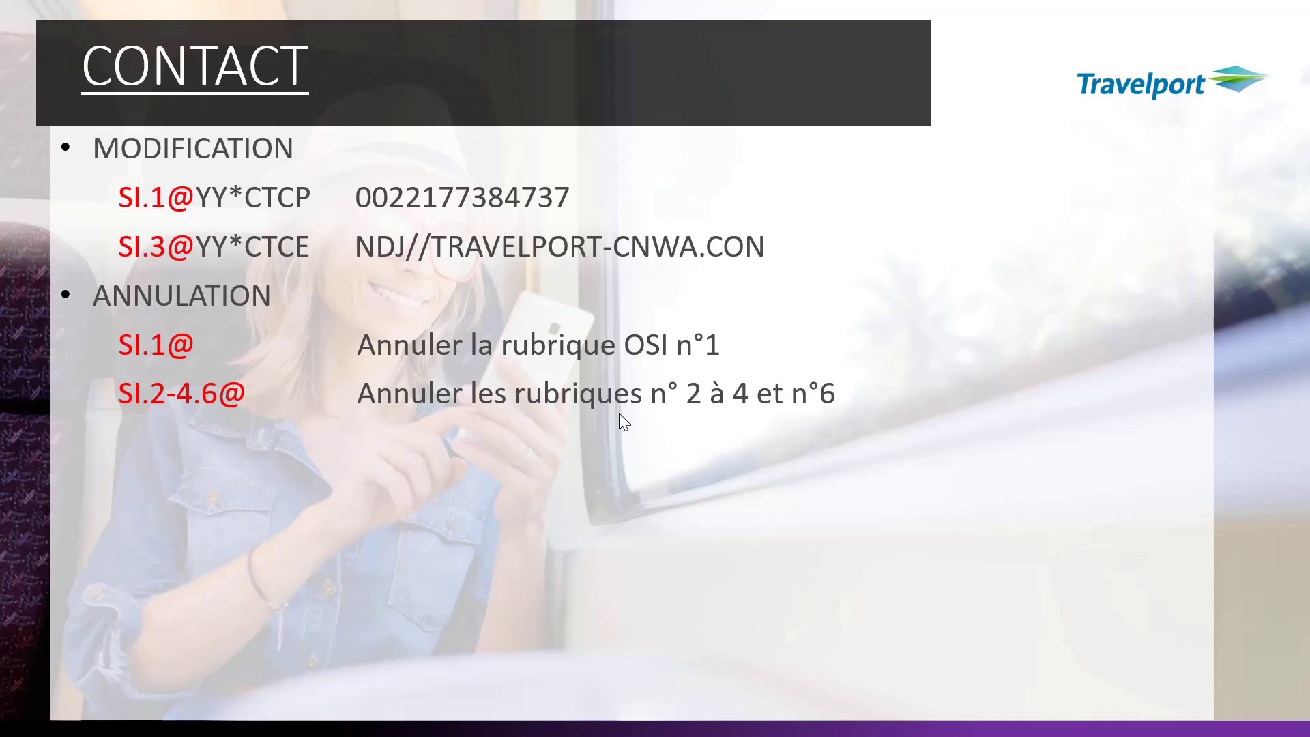
{"action": "key", "text": "super"}
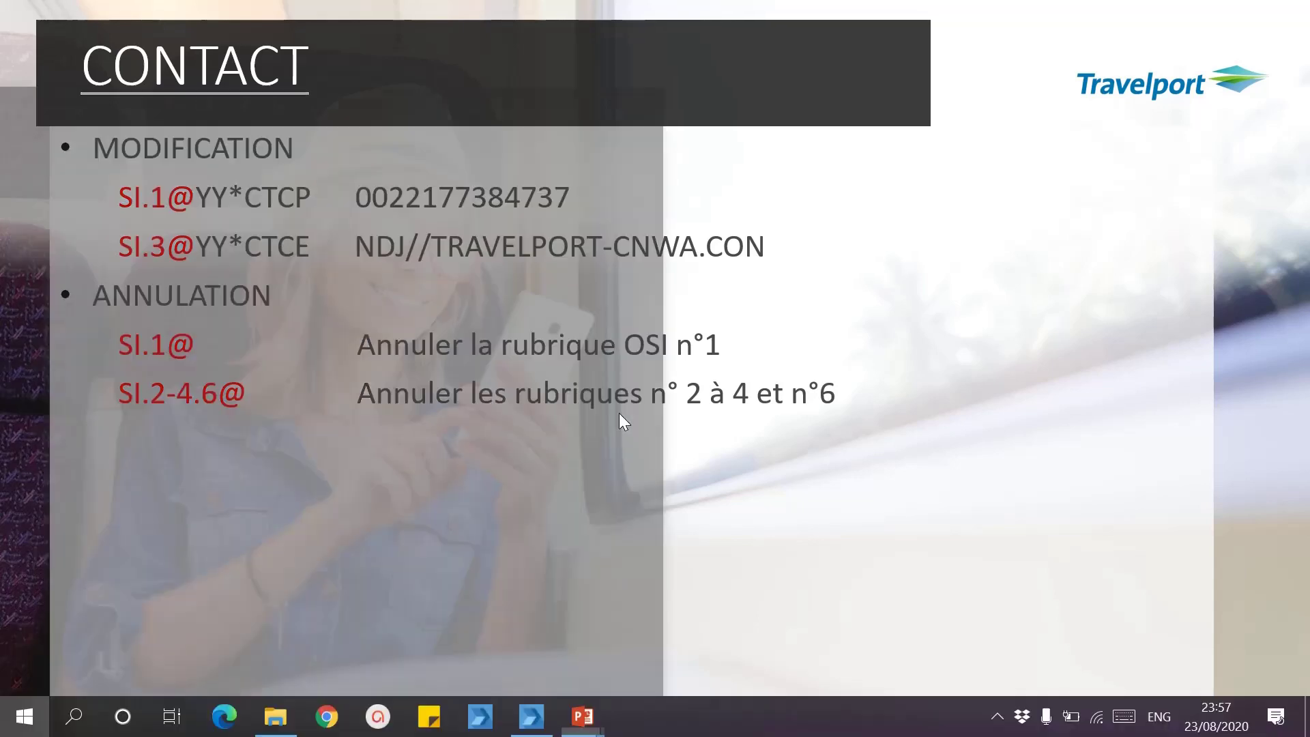
{"action": "left_click", "coordinate": [521, 709]}
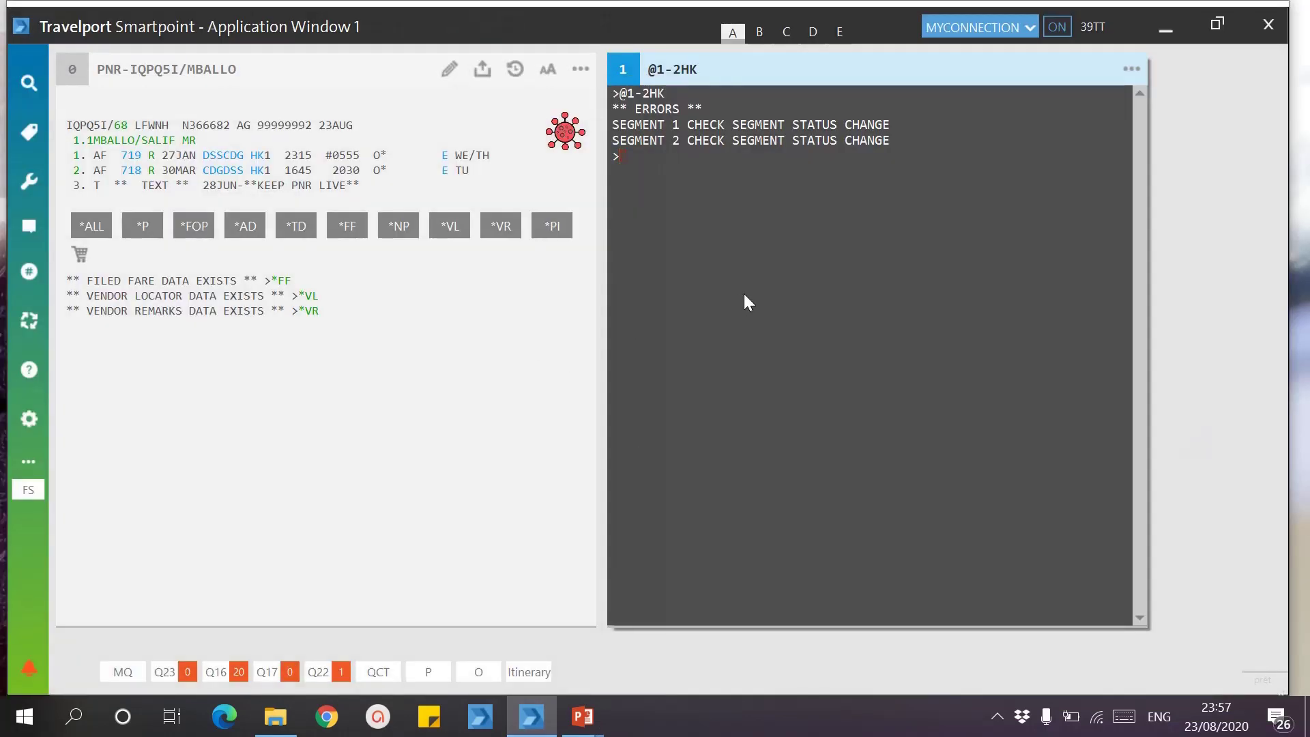
Step: Redisplay the PNR with IR and add SI.YY*CTCM mobile and SI.YY*CTCE e-mail contact entries
{"action": "type", "text": "IR"}
{"action": "key", "text": "Return"}
{"action": "type", "text": "SI.YY"}
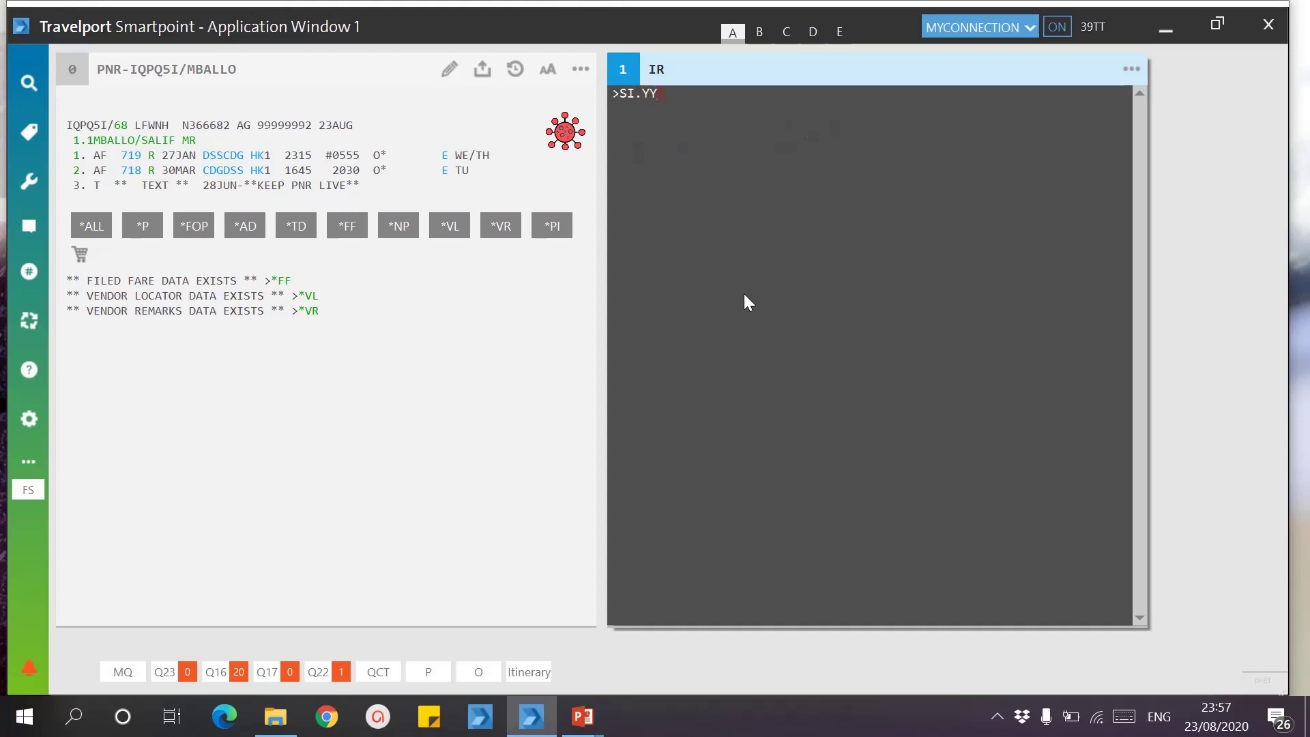
{"action": "type", "text": "*CTC"}
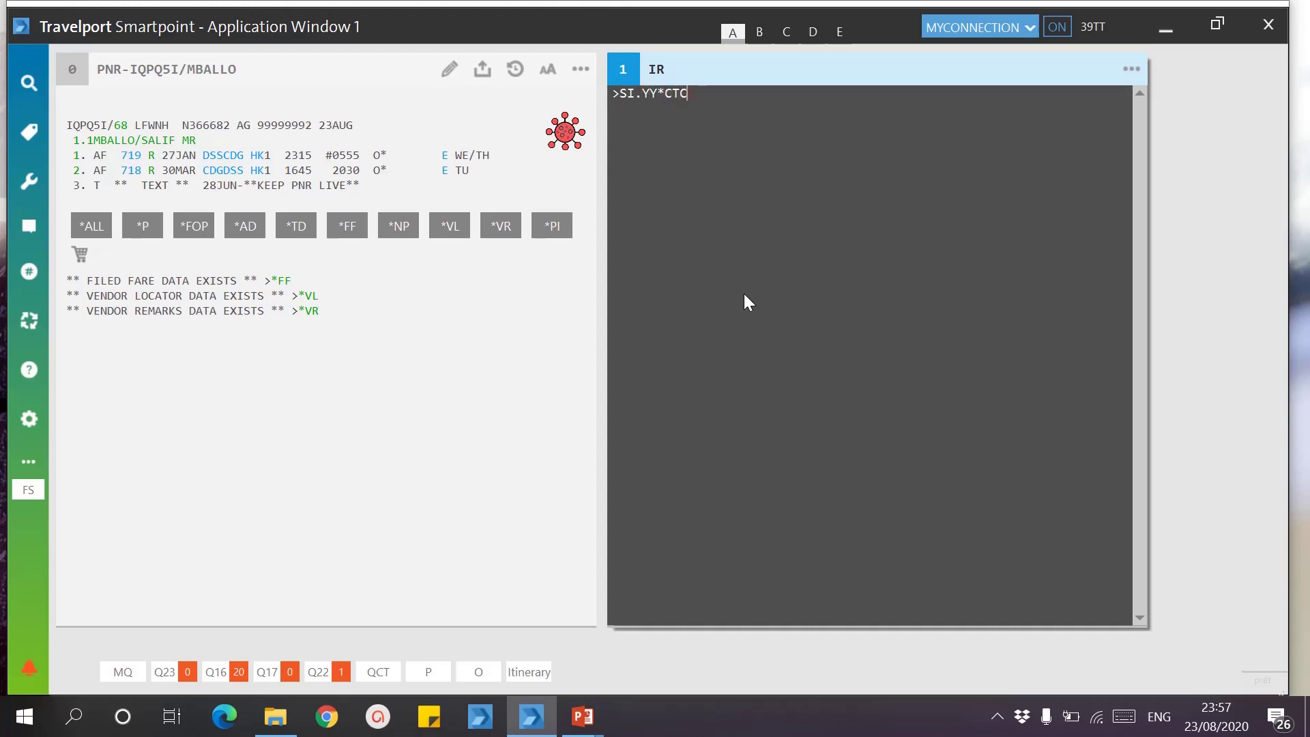
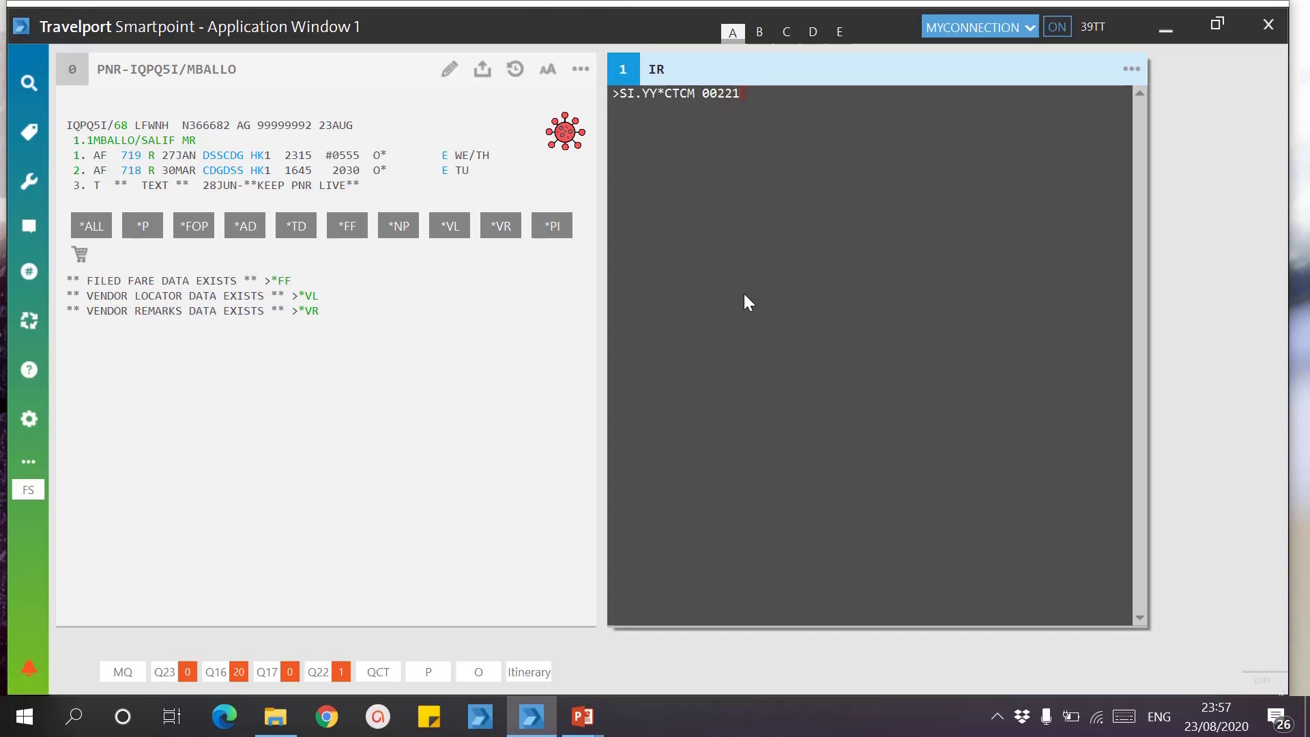
{"action": "key", "text": "Return"}
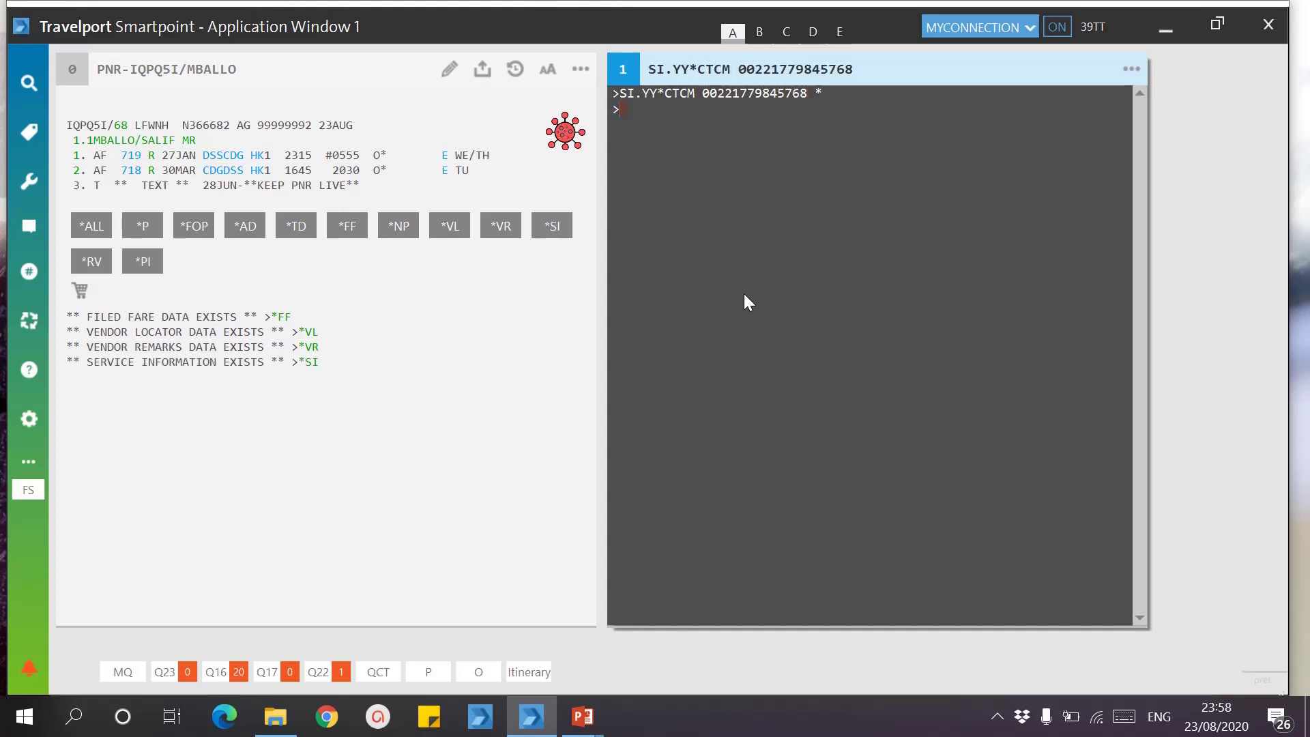
{"action": "type", "text": "SI.YY*CTC"}
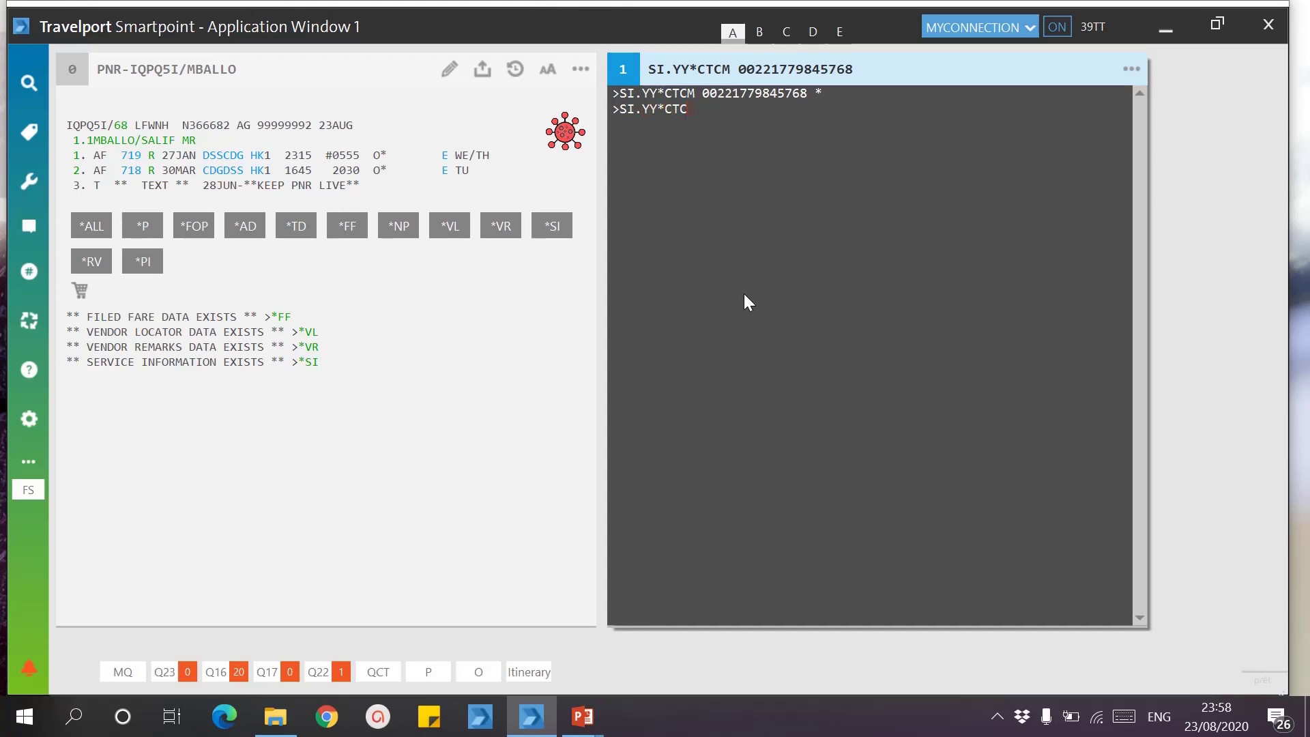
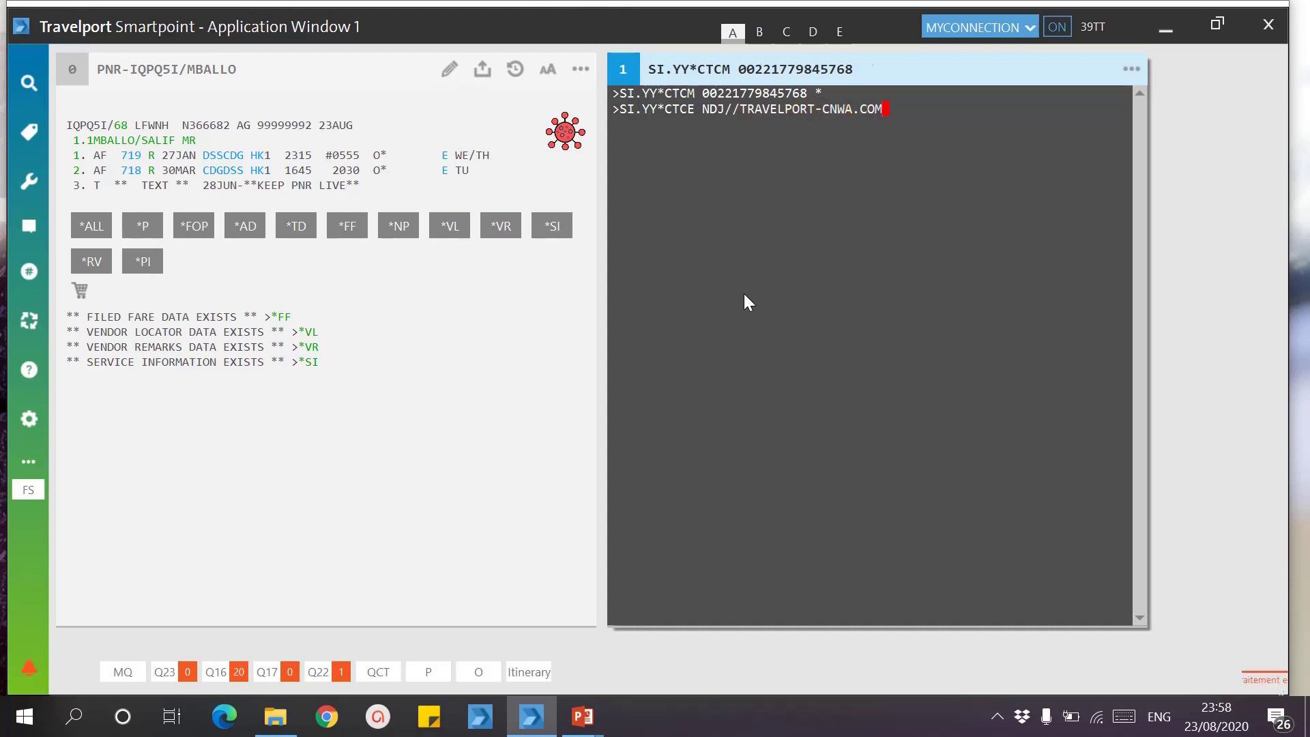
{"action": "key", "text": "Return"}
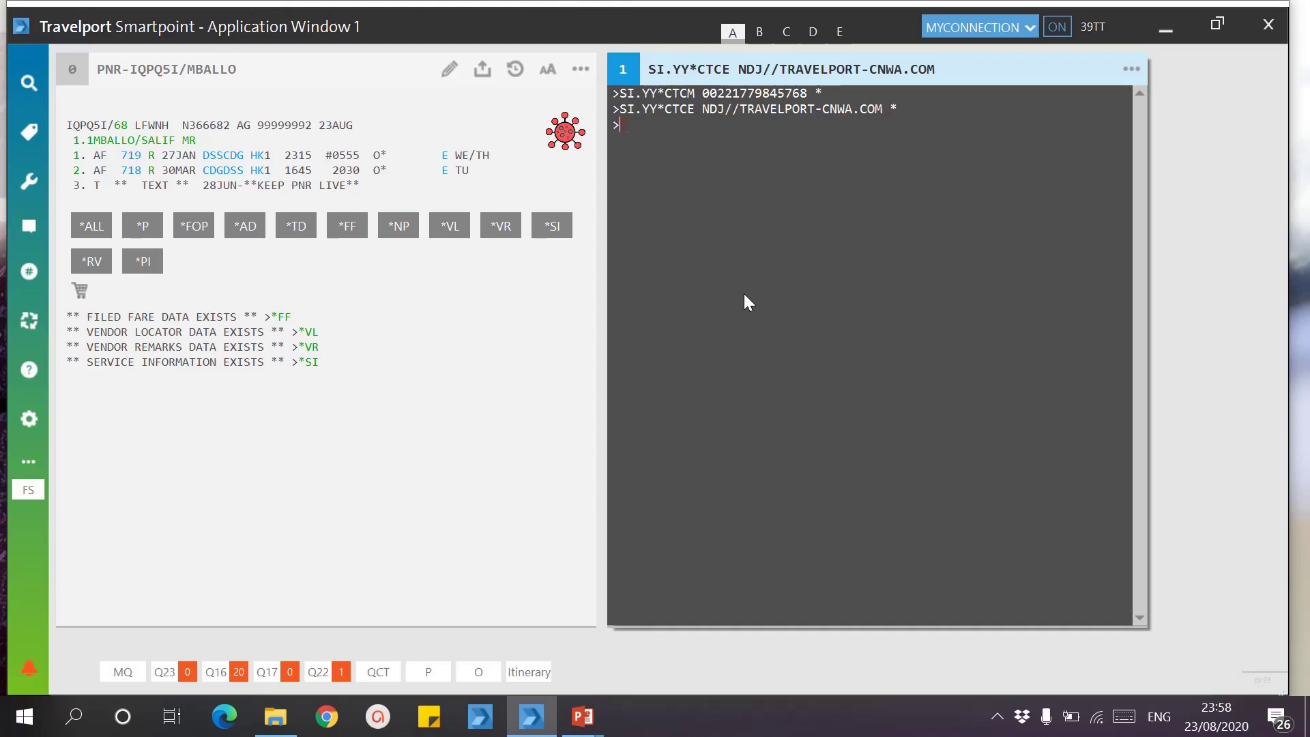
Step: Enter received-from R.AA, save the booking with ER, and review the SI lines
{"action": "type", "text": "R.AA"}
{"action": "key", "text": "Return"}
{"action": "type", "text": "ER"}
{"action": "key", "text": "Return"}
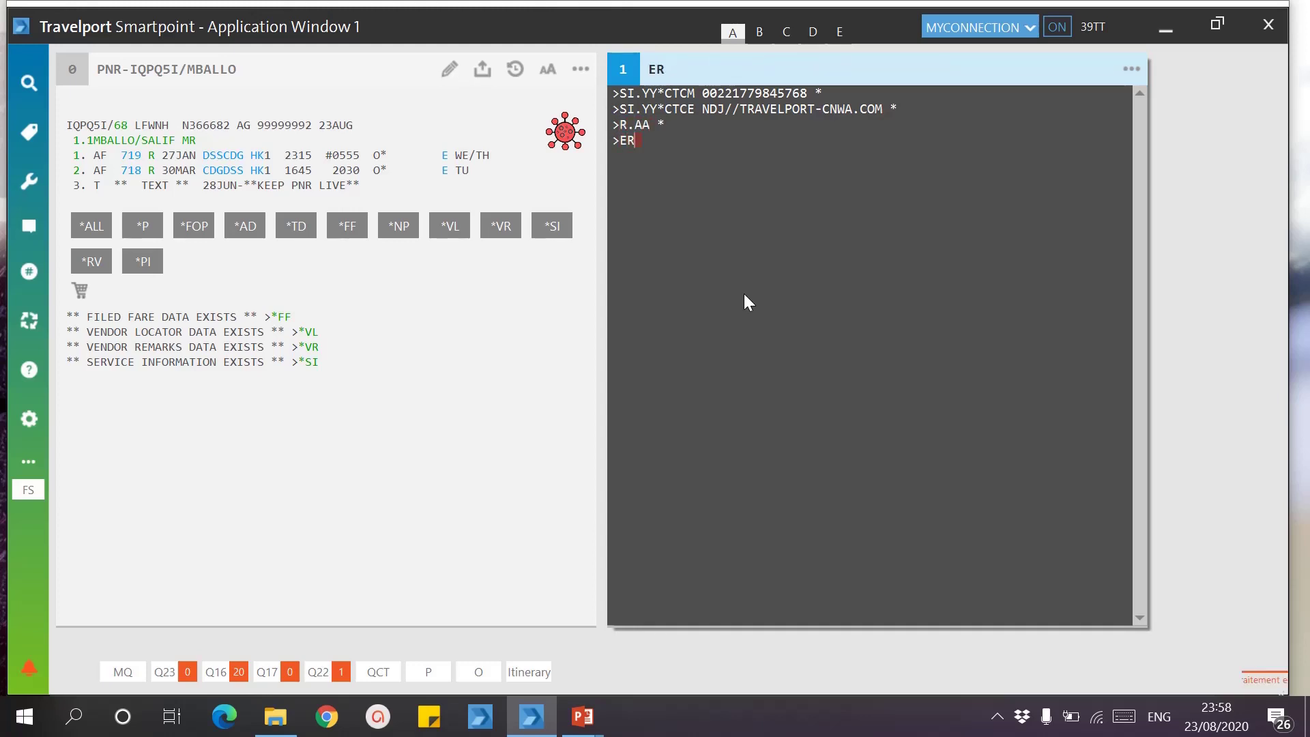
{"action": "left_click", "coordinate": [551, 225]}
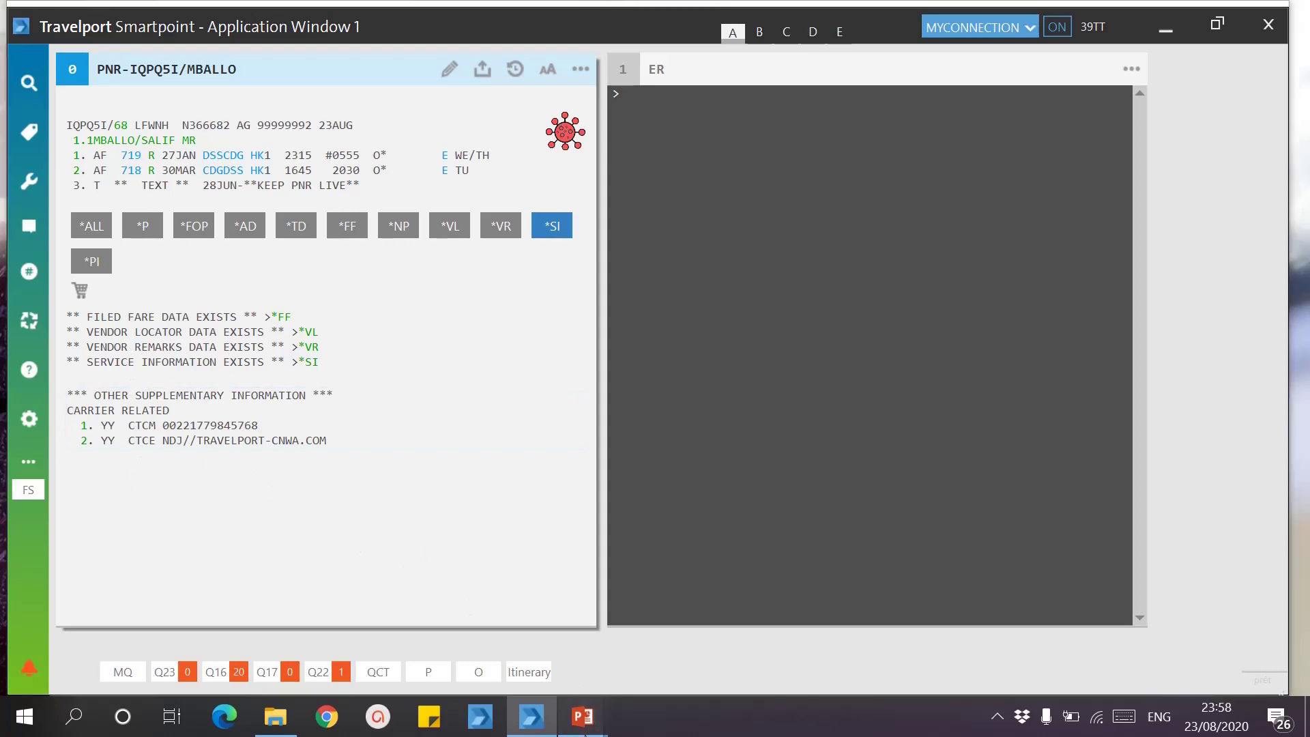
{"action": "mouse_move", "coordinate": [582, 716]}
{"action": "left_click", "coordinate": [685, 659]}
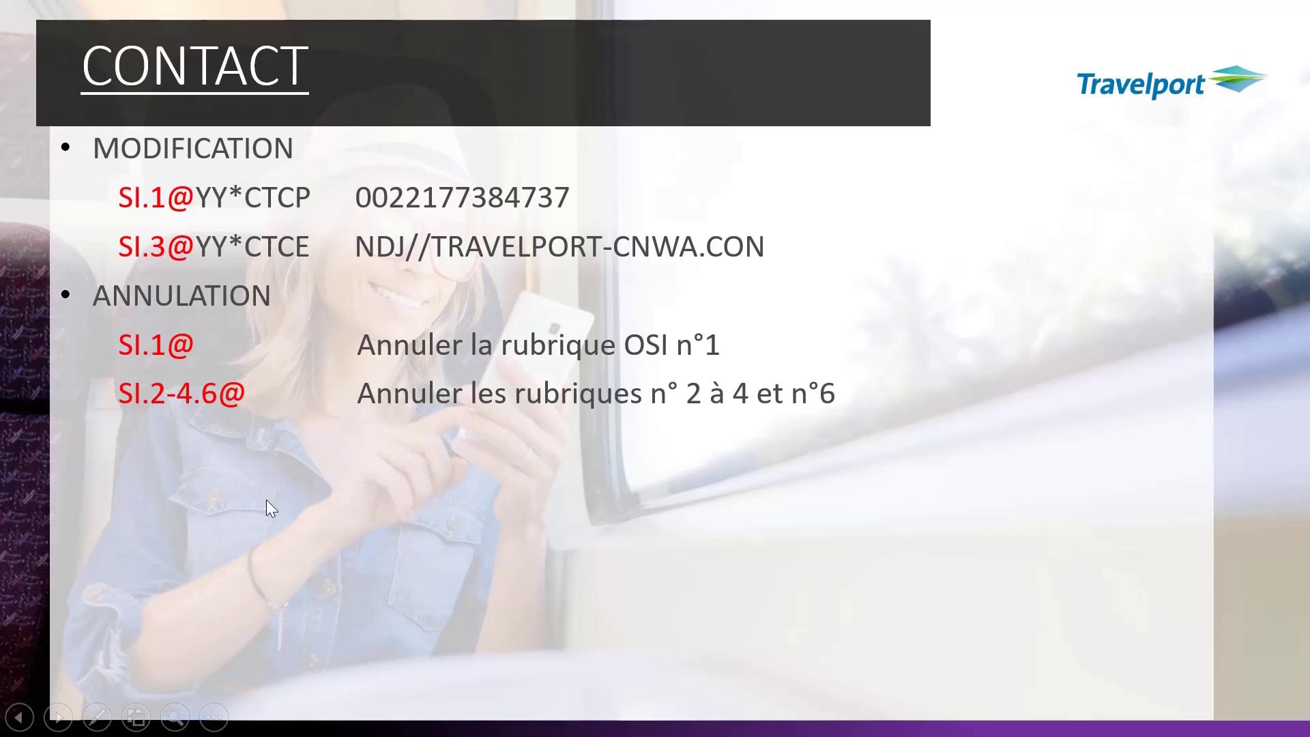
Step: Switch between the CONTACT slide and Smartpoint, ending on the PNR with its CTCM and CTCE lines
{"action": "key", "text": "super"}
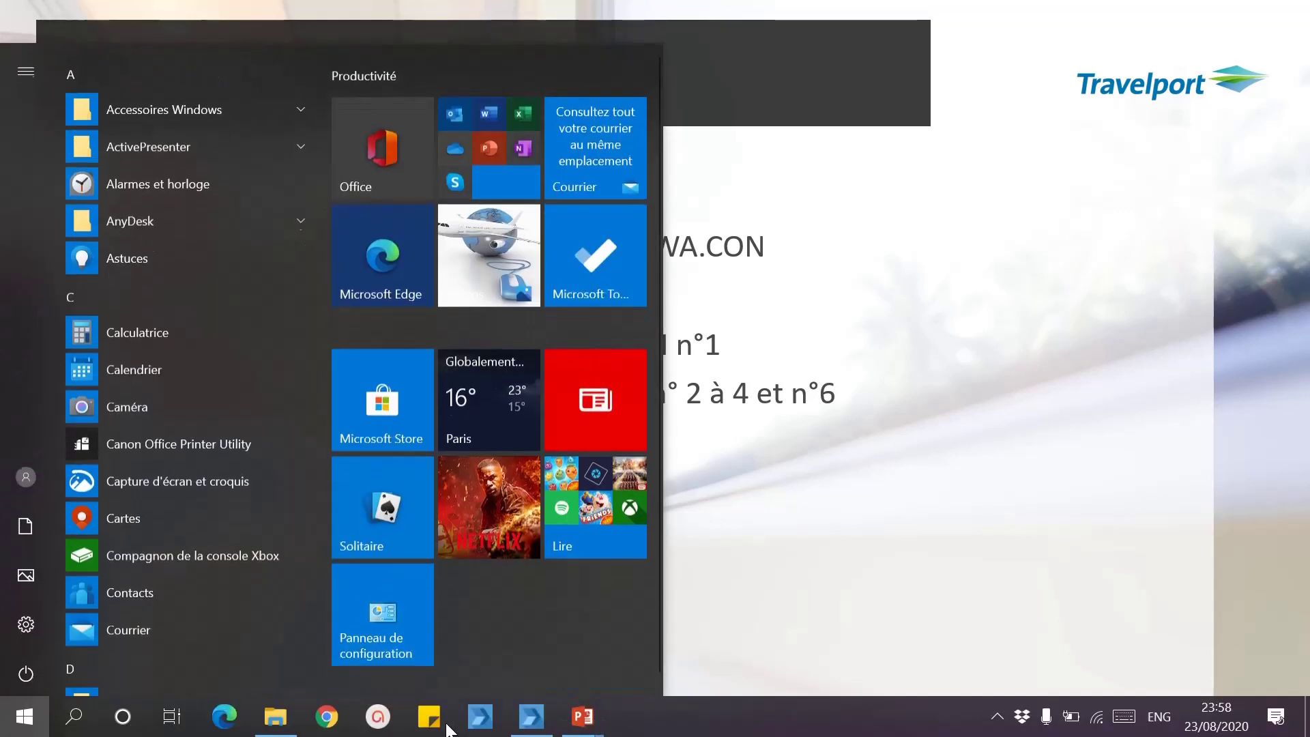
{"action": "left_click", "coordinate": [531, 729]}
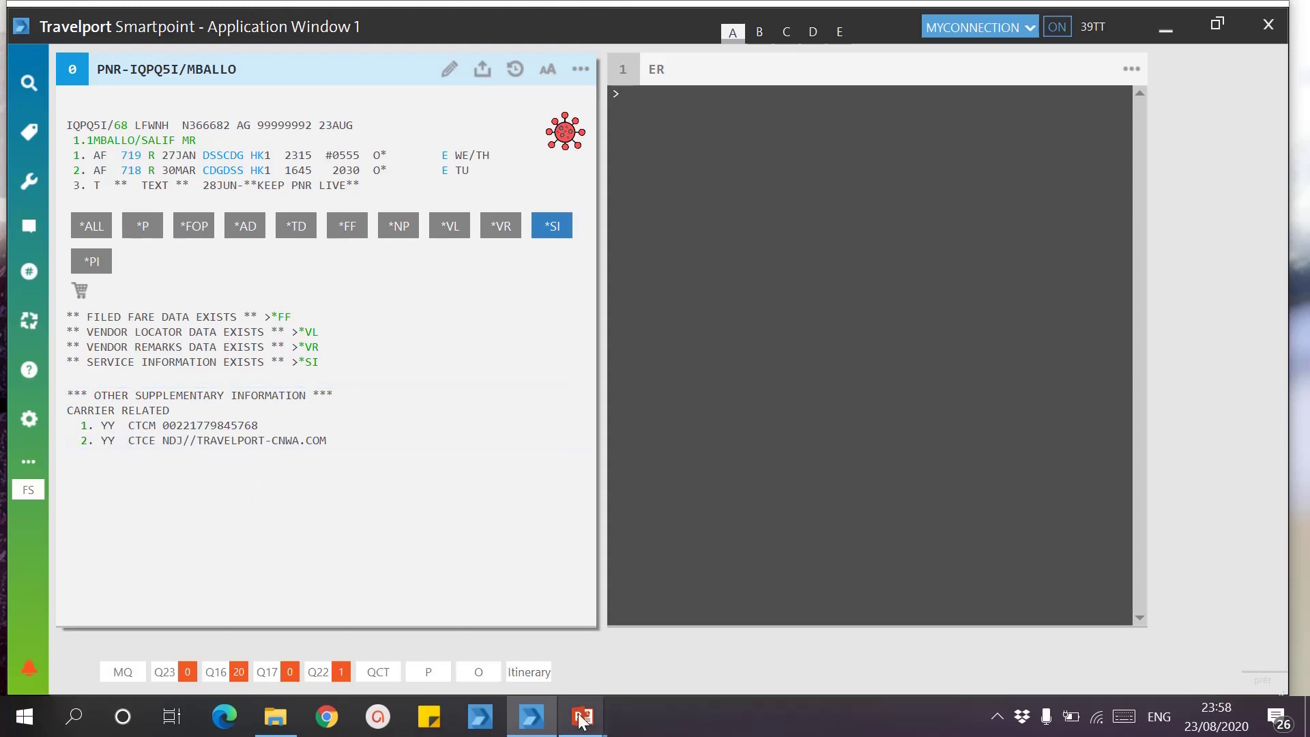
{"action": "mouse_move", "coordinate": [583, 717]}
{"action": "left_click", "coordinate": [660, 621]}
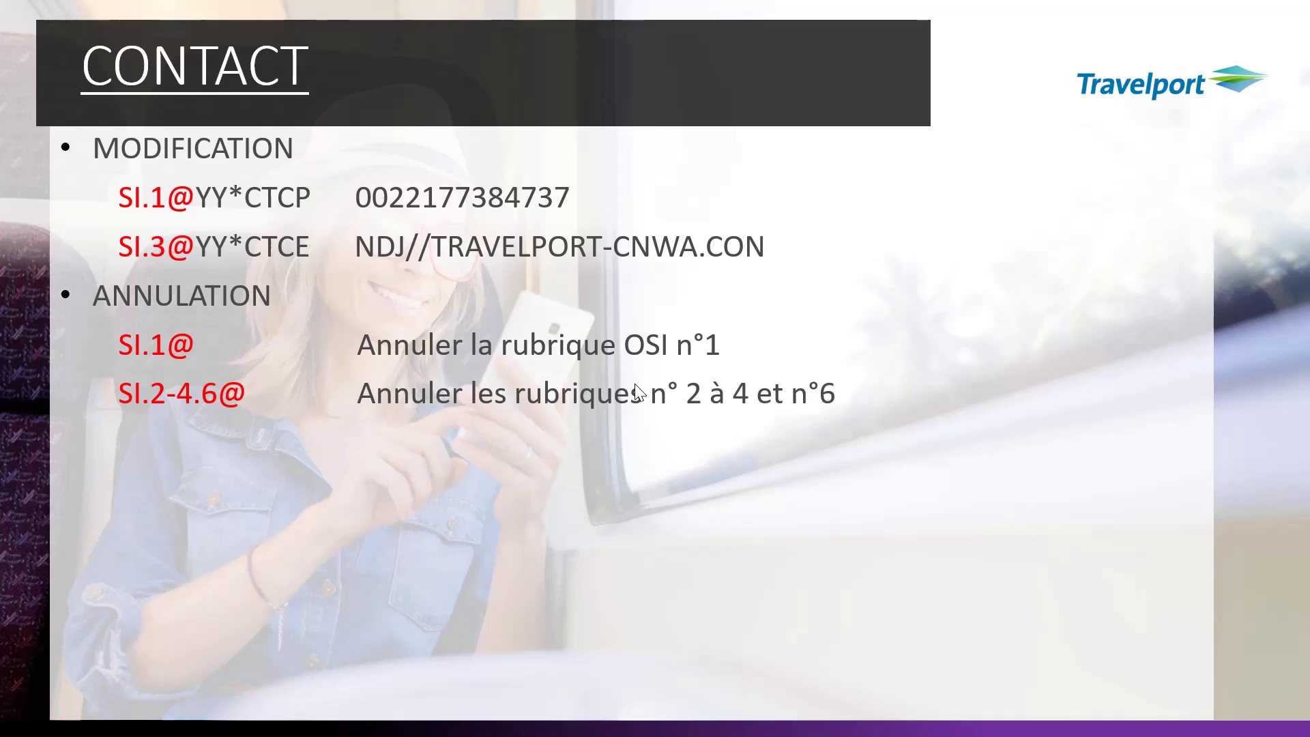
{"action": "key", "text": "super"}
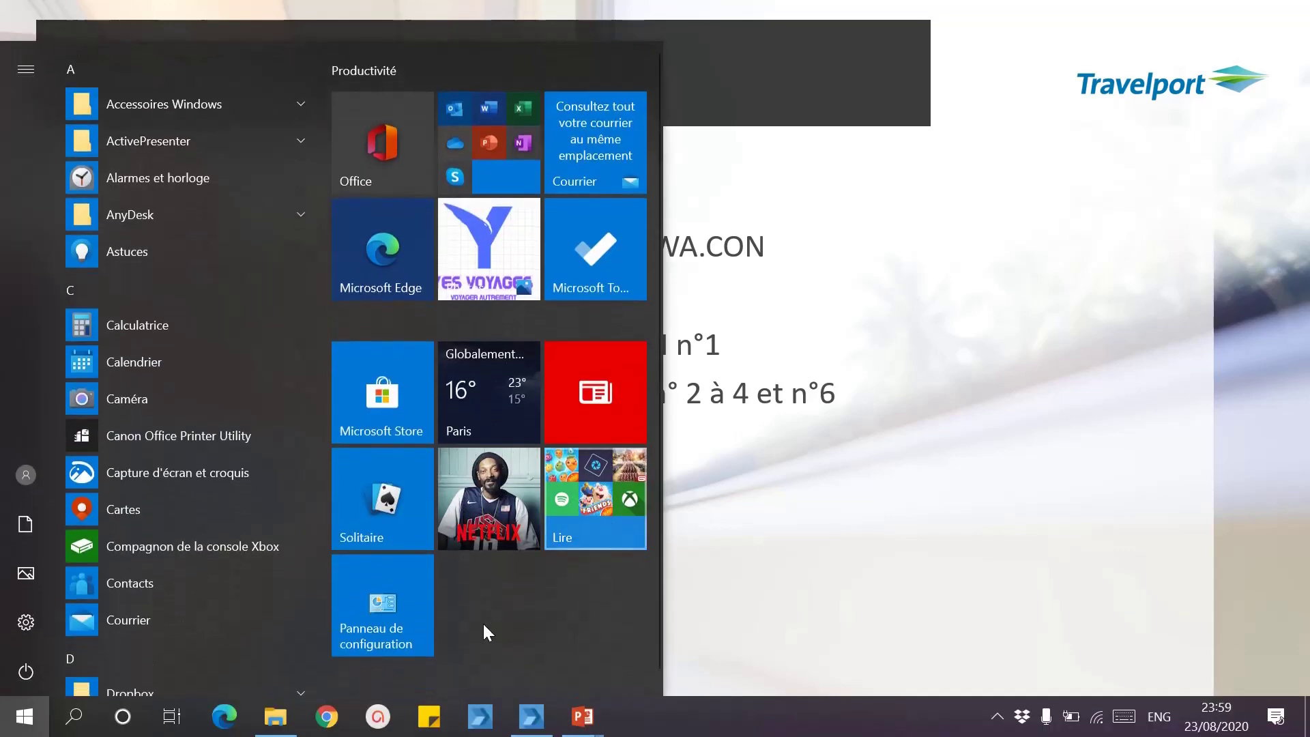
{"action": "left_click", "coordinate": [533, 720]}
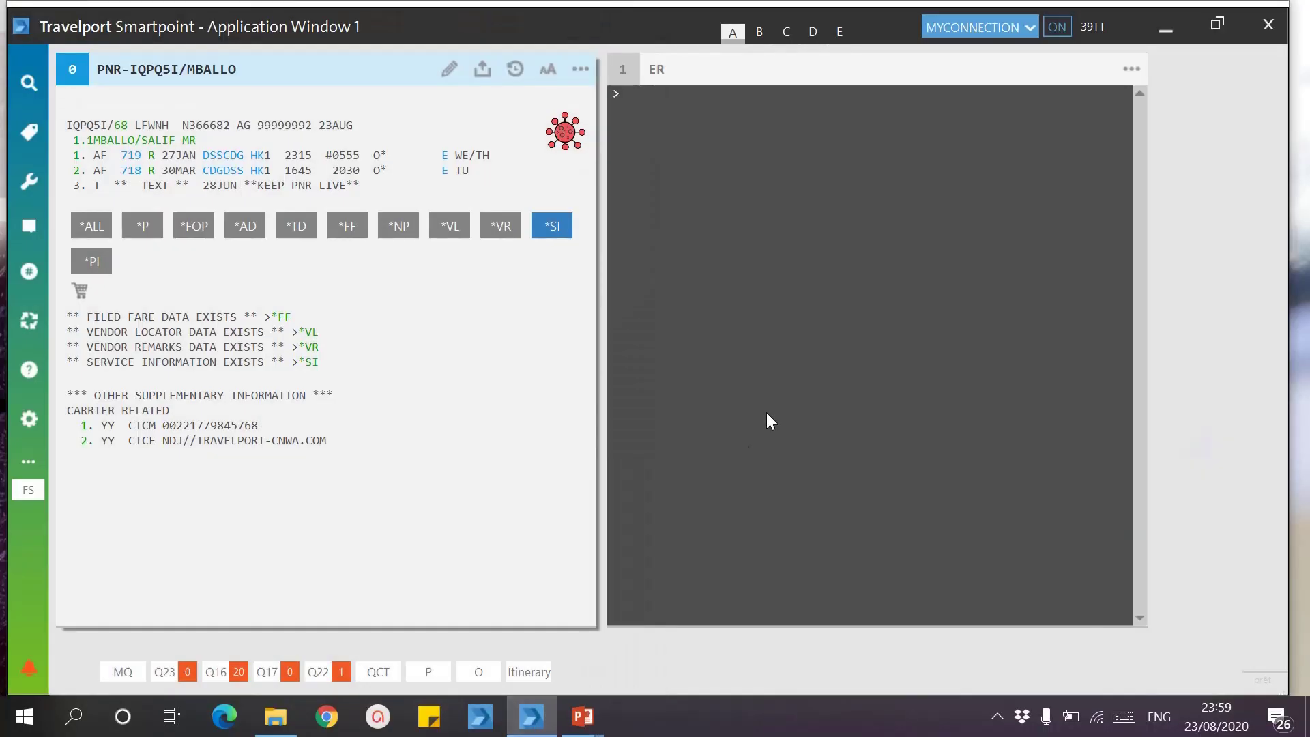
Step: Replace SI line 1 with a new carrier YY CTCP phone contact via SI.1@ and check the SI lines
{"action": "left_click", "coordinate": [775, 334]}
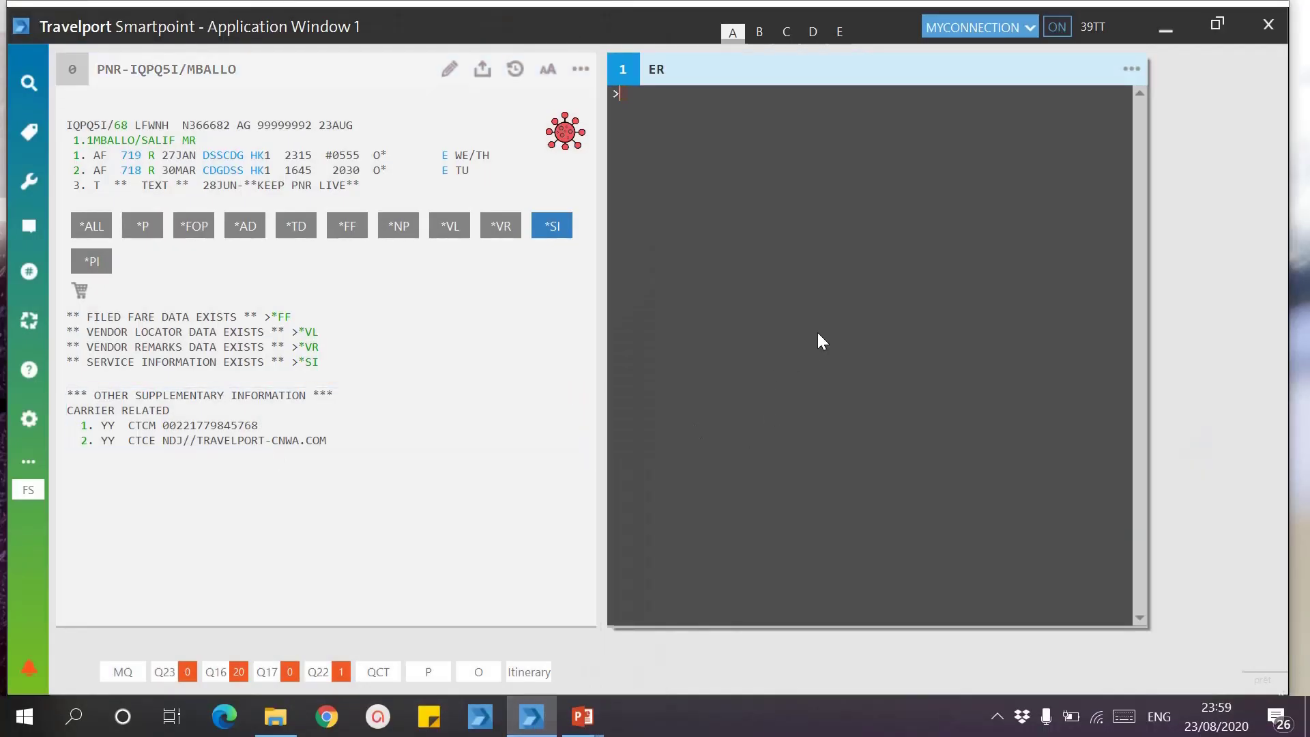
{"action": "type", "text": "S"}
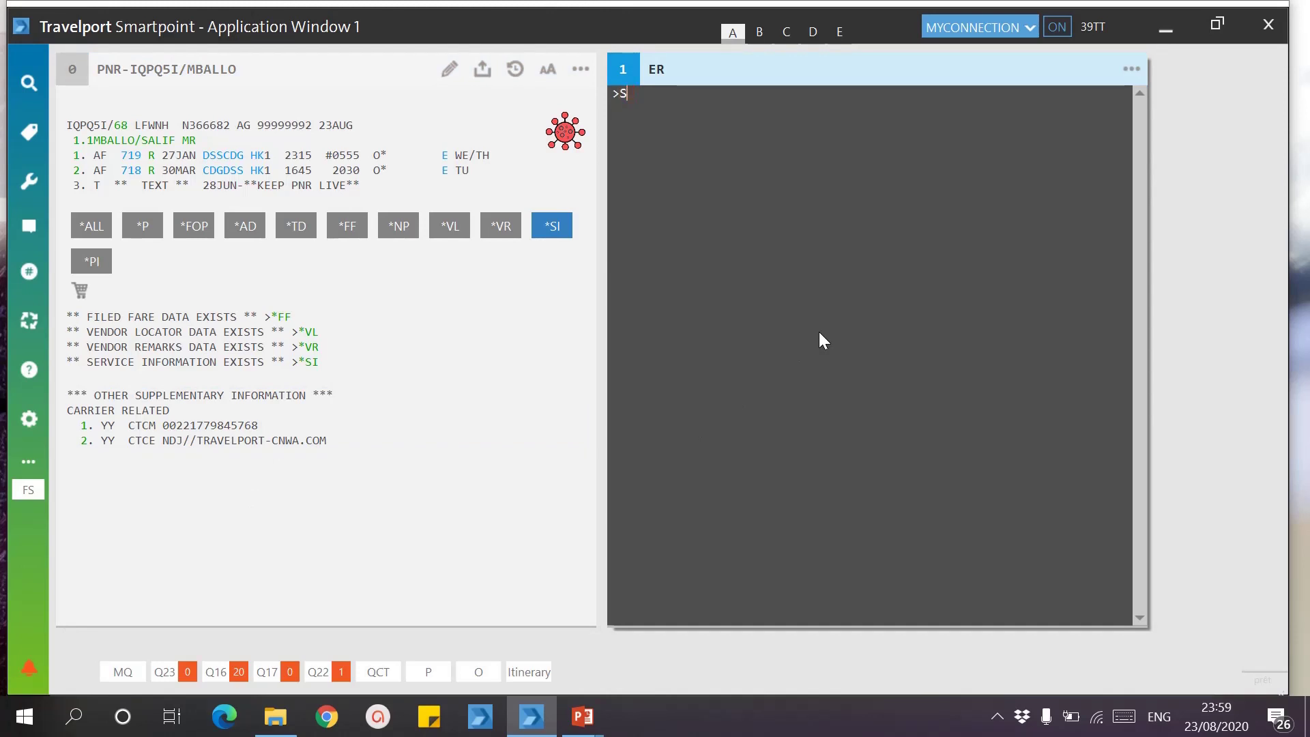
{"action": "type", "text": "I.1@YY*CTCP"}
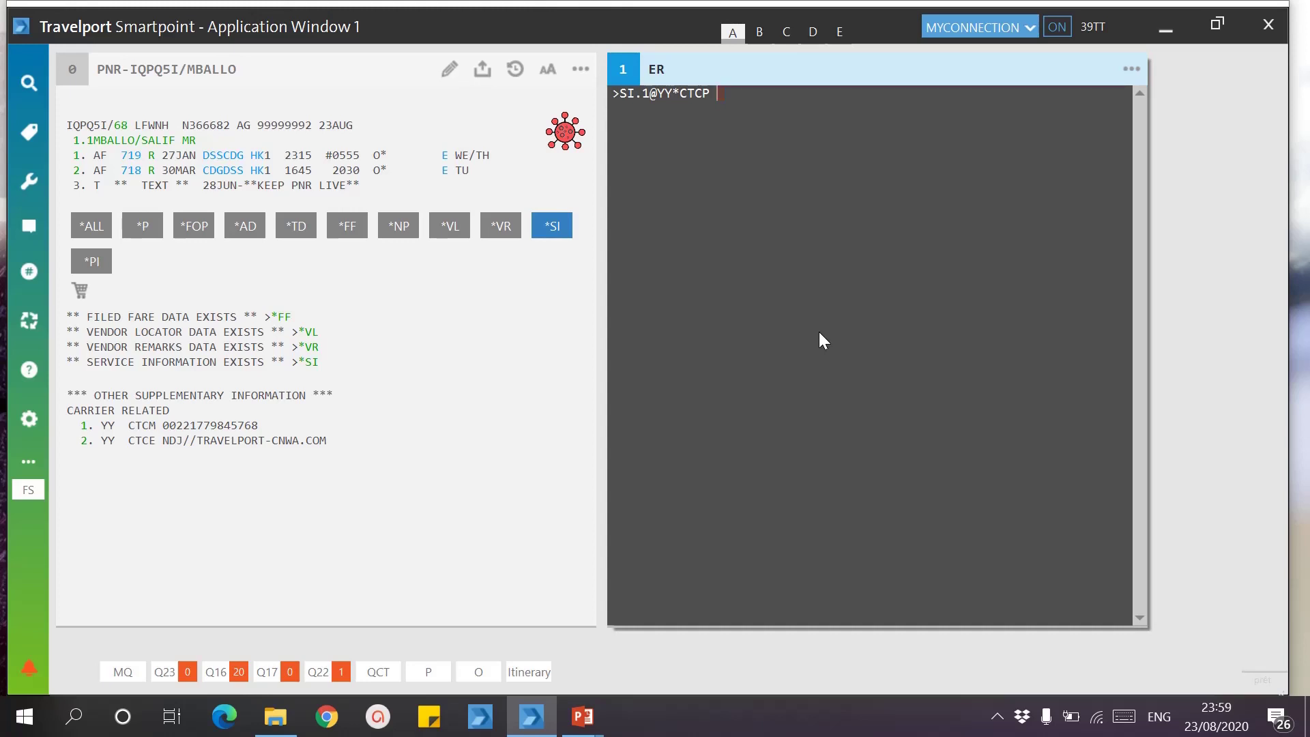
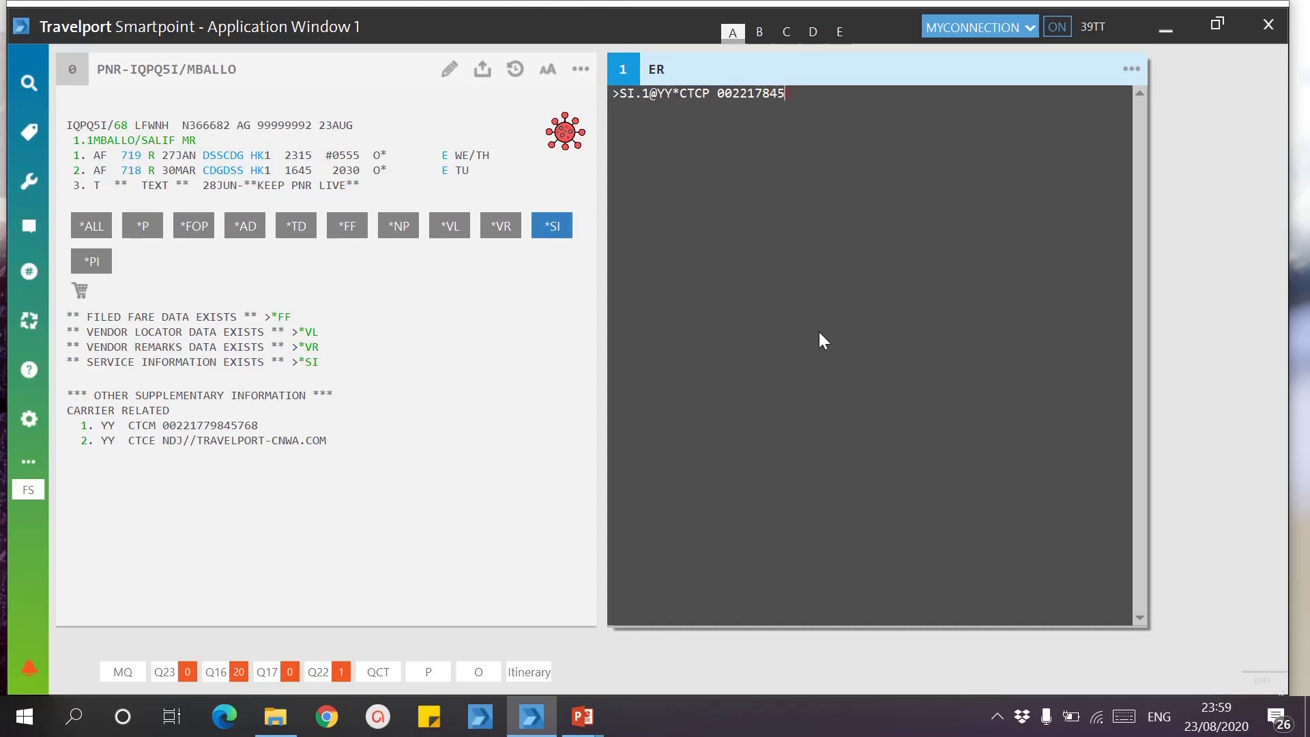
{"action": "key", "text": "Return"}
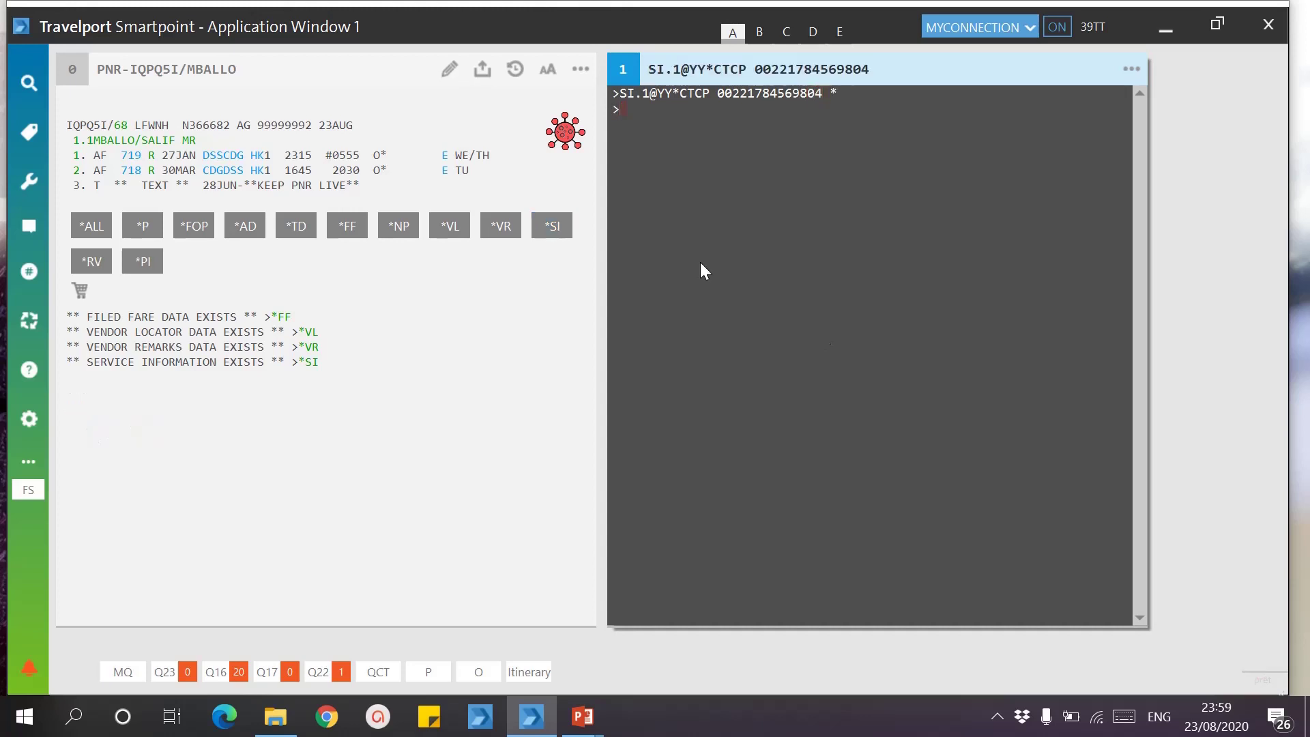
{"action": "left_click", "coordinate": [546, 235]}
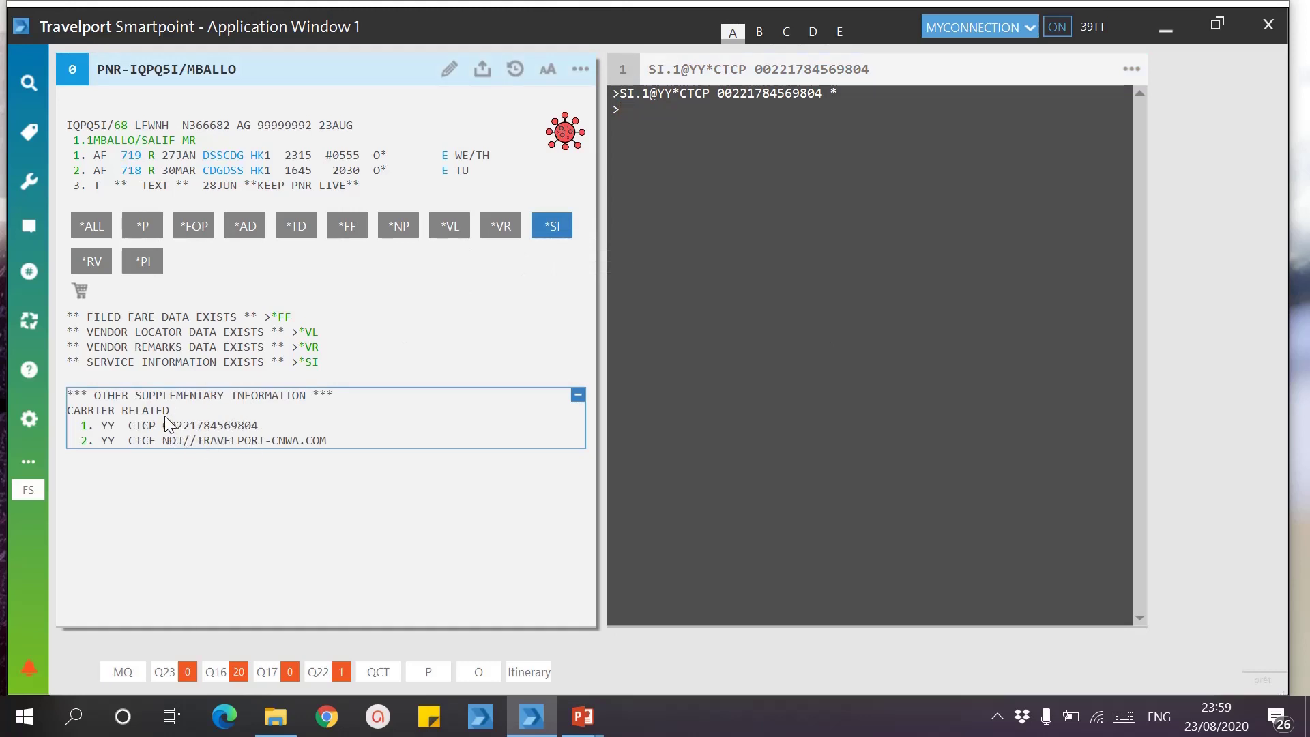
{"action": "left_click", "coordinate": [694, 293]}
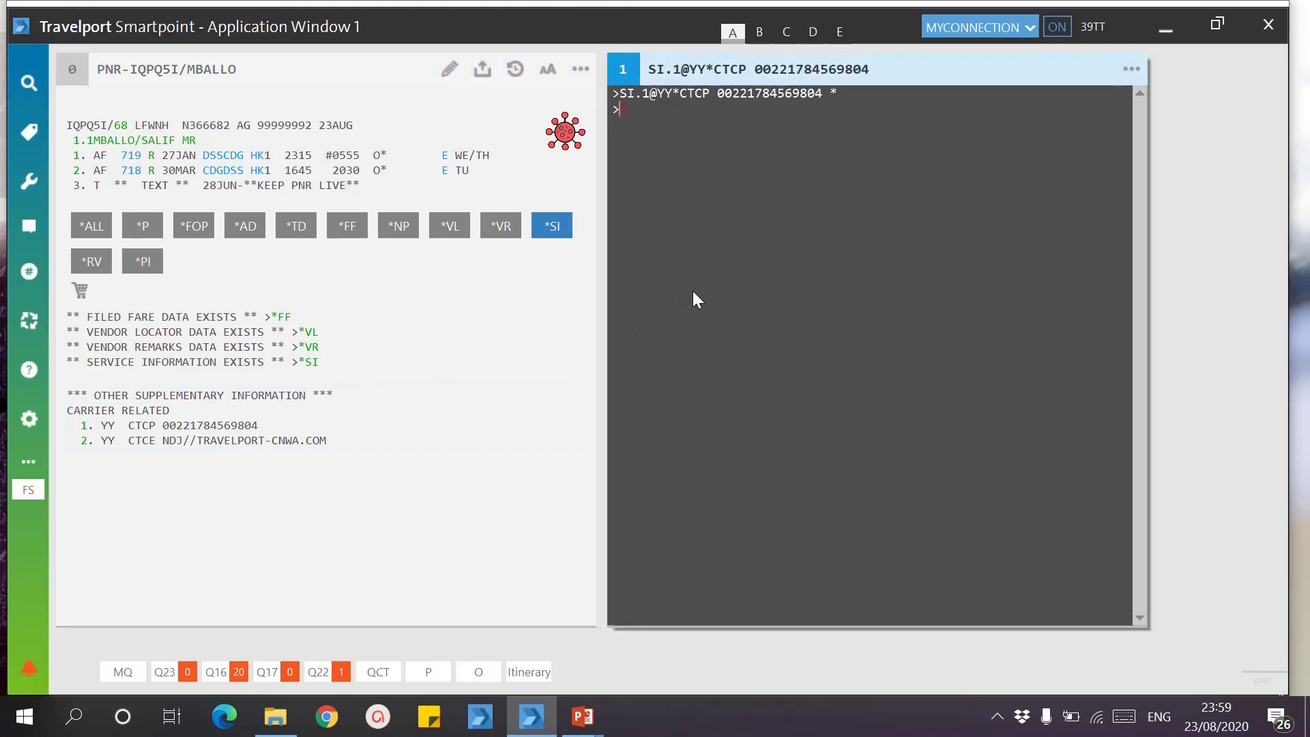
Step: Replace SI line 2 with a new carrier YY CTCE e-mail contact via SI.2@ and review the SI lines
{"action": "type", "text": "SI.2@"}
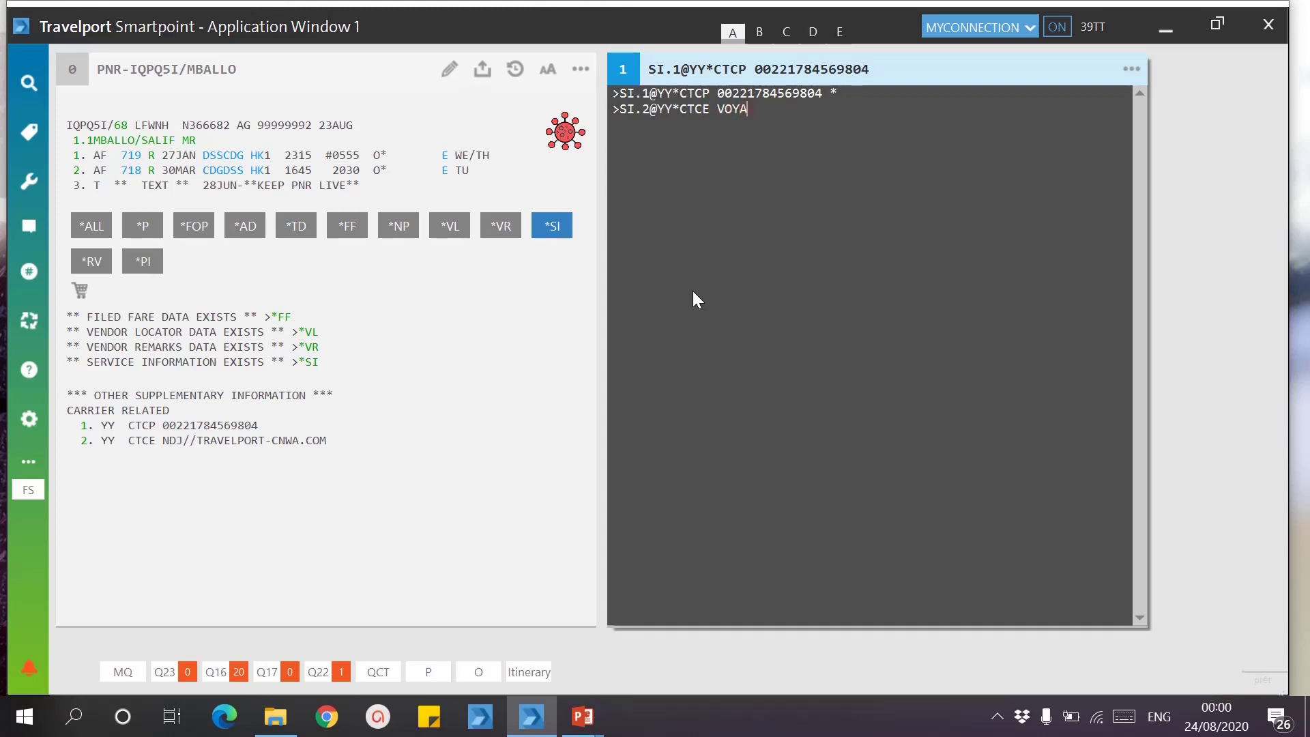
{"action": "key", "text": "Return"}
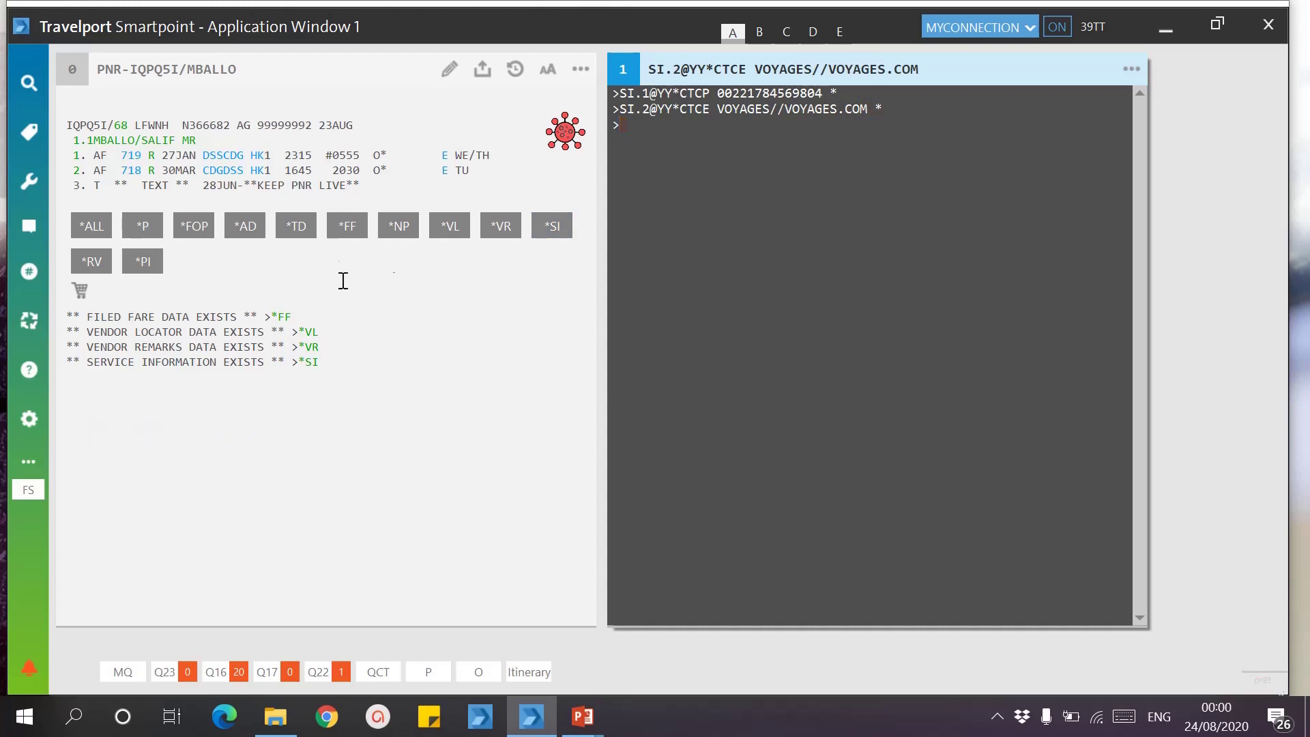
{"action": "left_click", "coordinate": [548, 226]}
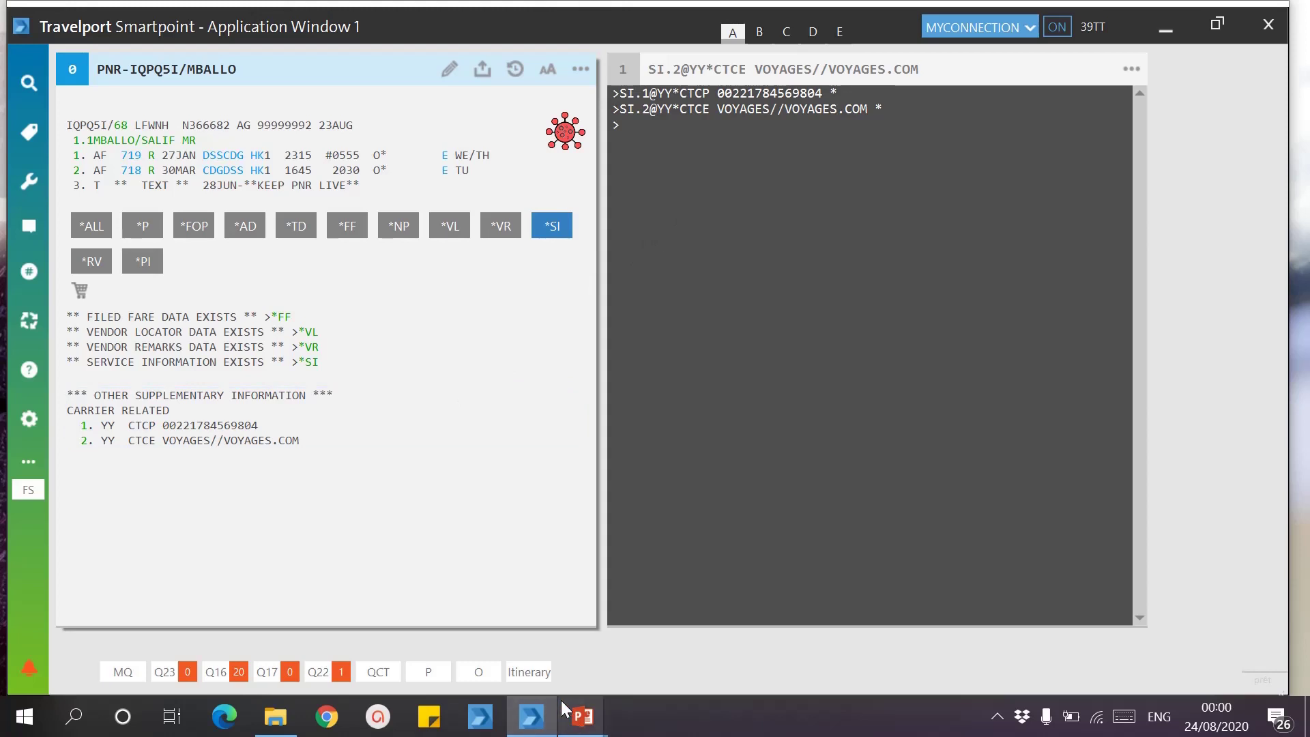
{"action": "mouse_move", "coordinate": [582, 716]}
{"action": "left_click", "coordinate": [685, 599]}
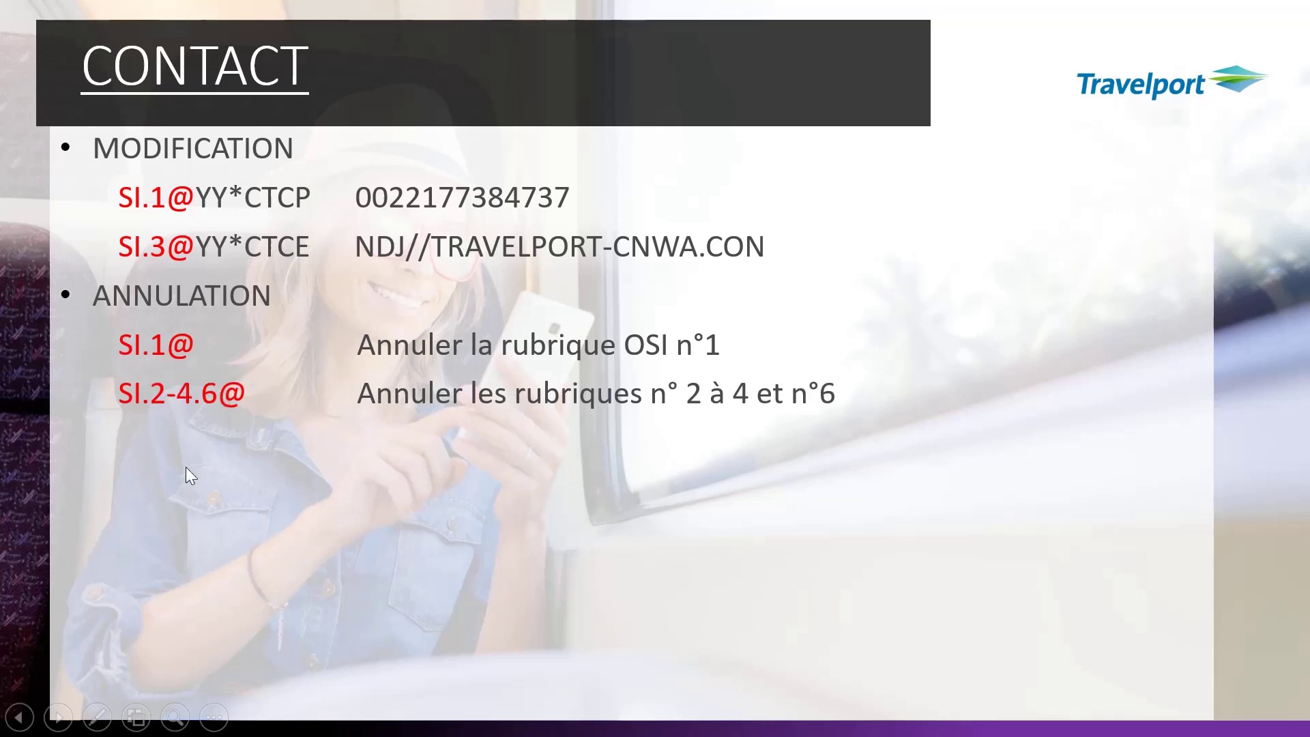
{"action": "key", "text": "super"}
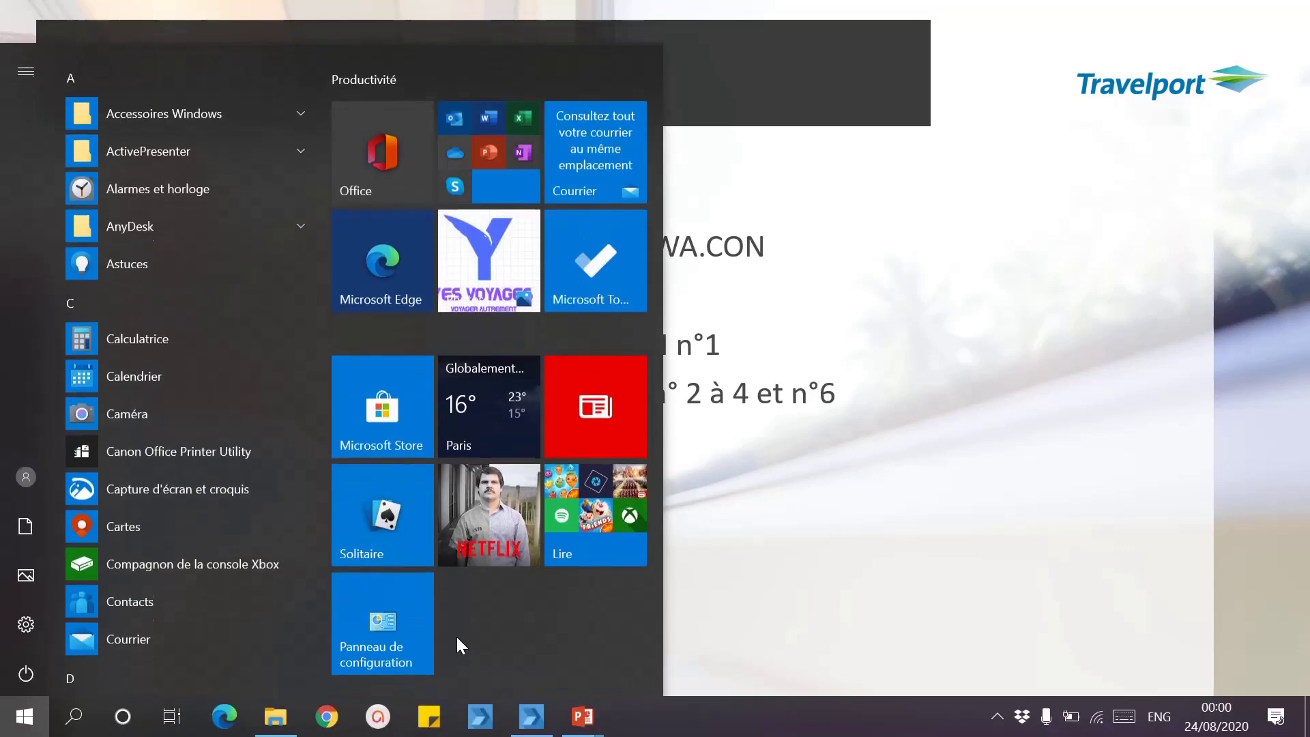
{"action": "left_click", "coordinate": [532, 715]}
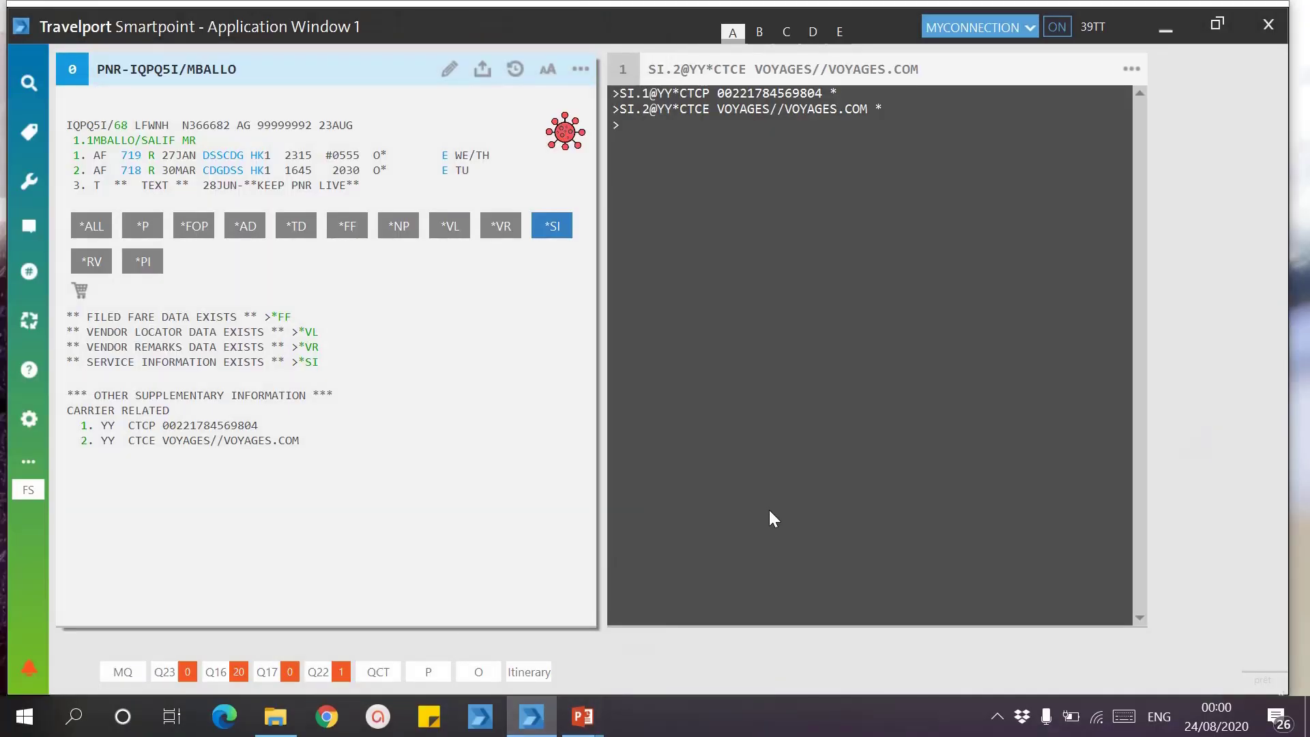
Step: Discard the pending changes with IR and redisplay the PNR's SI lines
{"action": "left_click", "coordinate": [770, 511]}
{"action": "type", "text": "IR"}
{"action": "key", "text": "Return"}
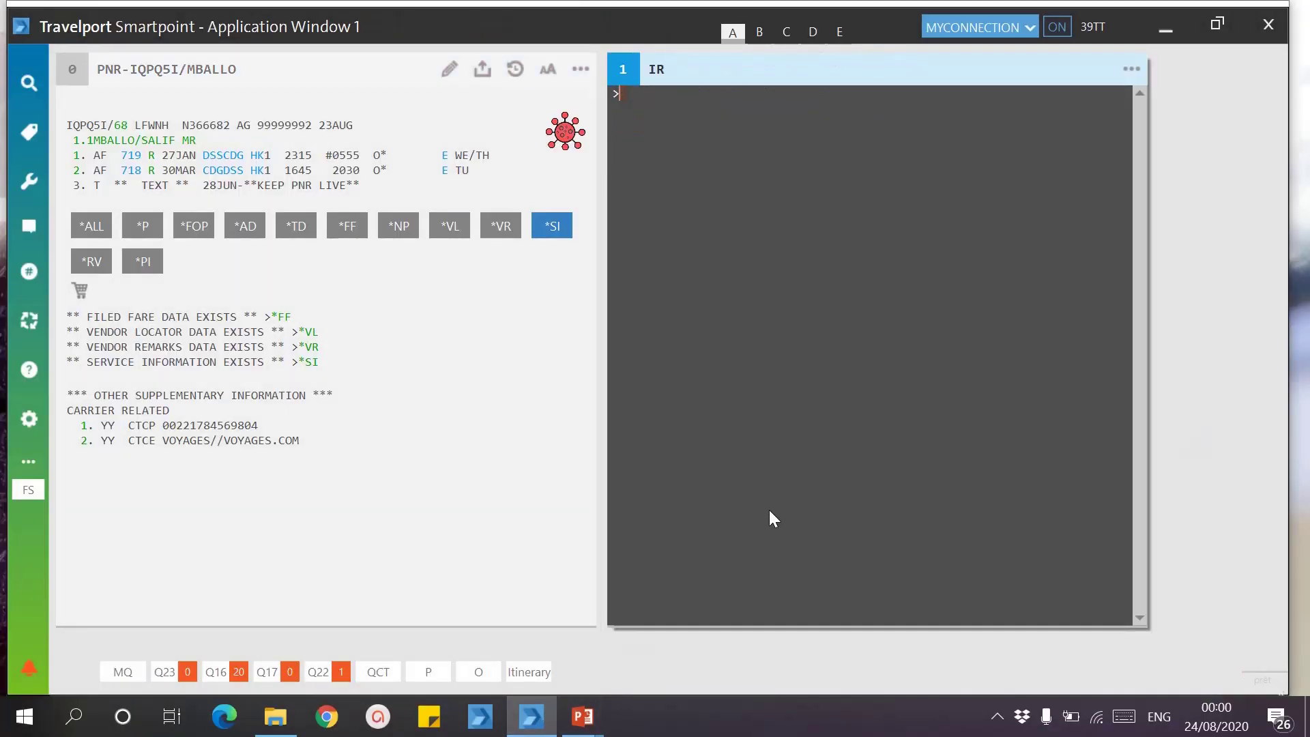
{"action": "left_click", "coordinate": [565, 228]}
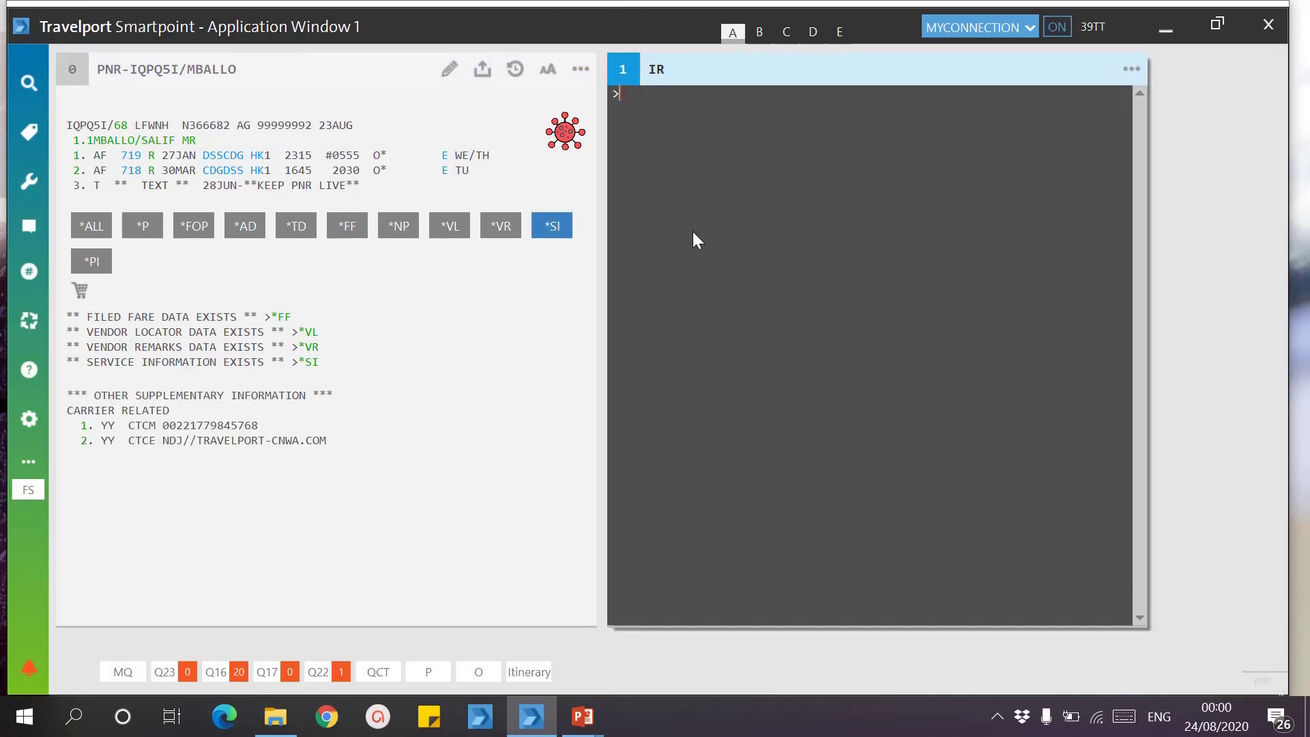
Step: Request cancellation of supplementary line 1 with SI.1@, then go back to the CONTACT slide
{"action": "type", "text": "SI."}
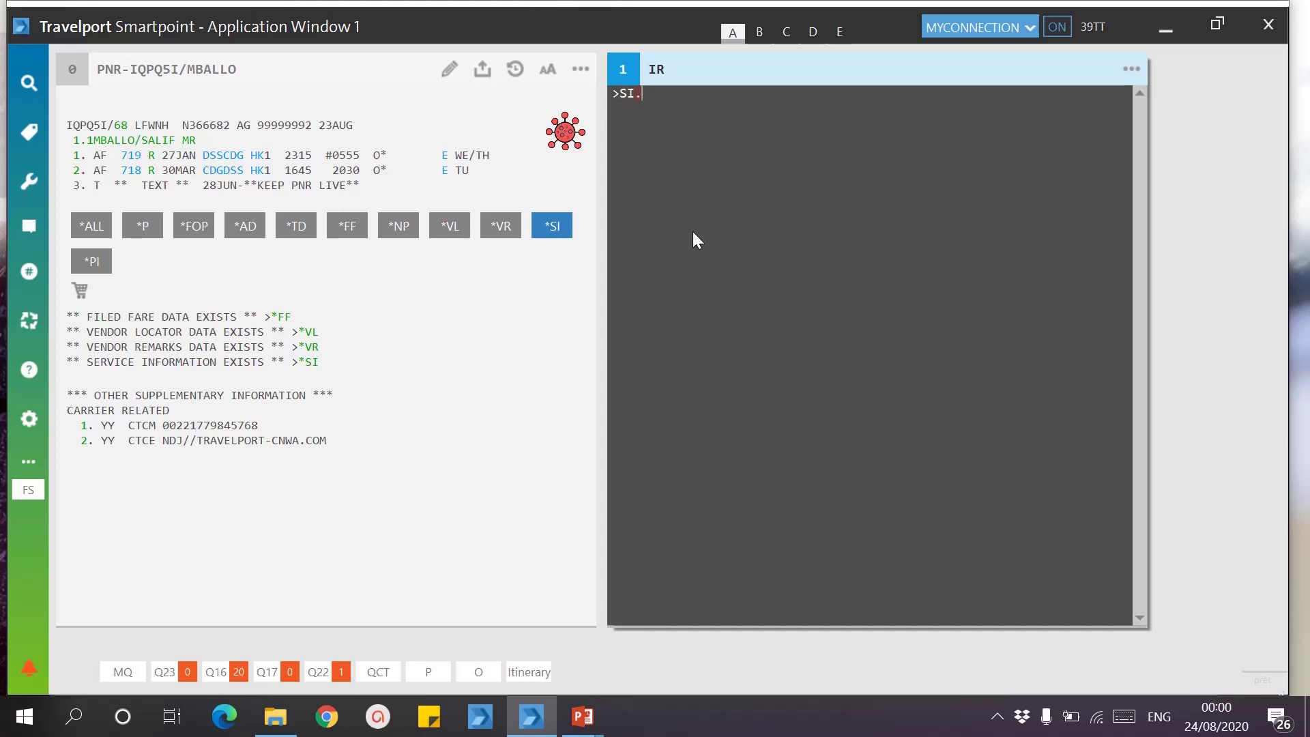
{"action": "type", "text": "1@"}
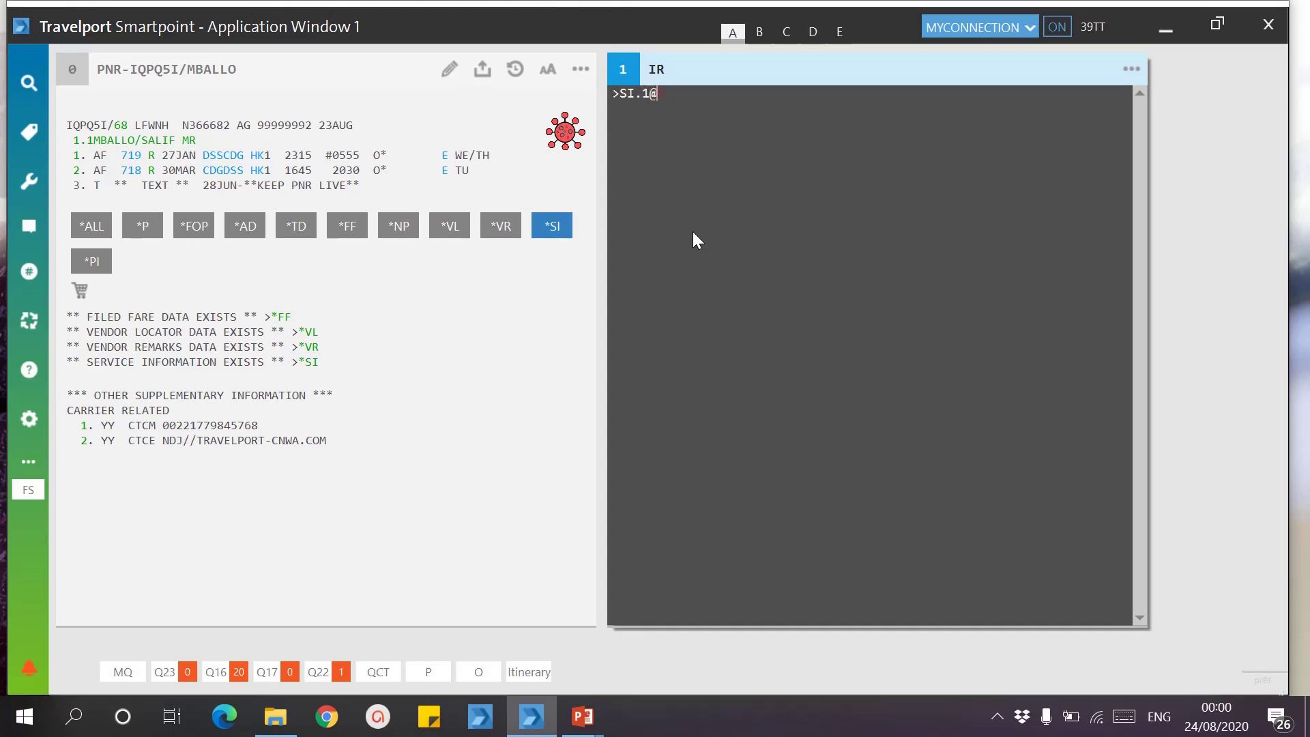
{"action": "key", "text": "Return"}
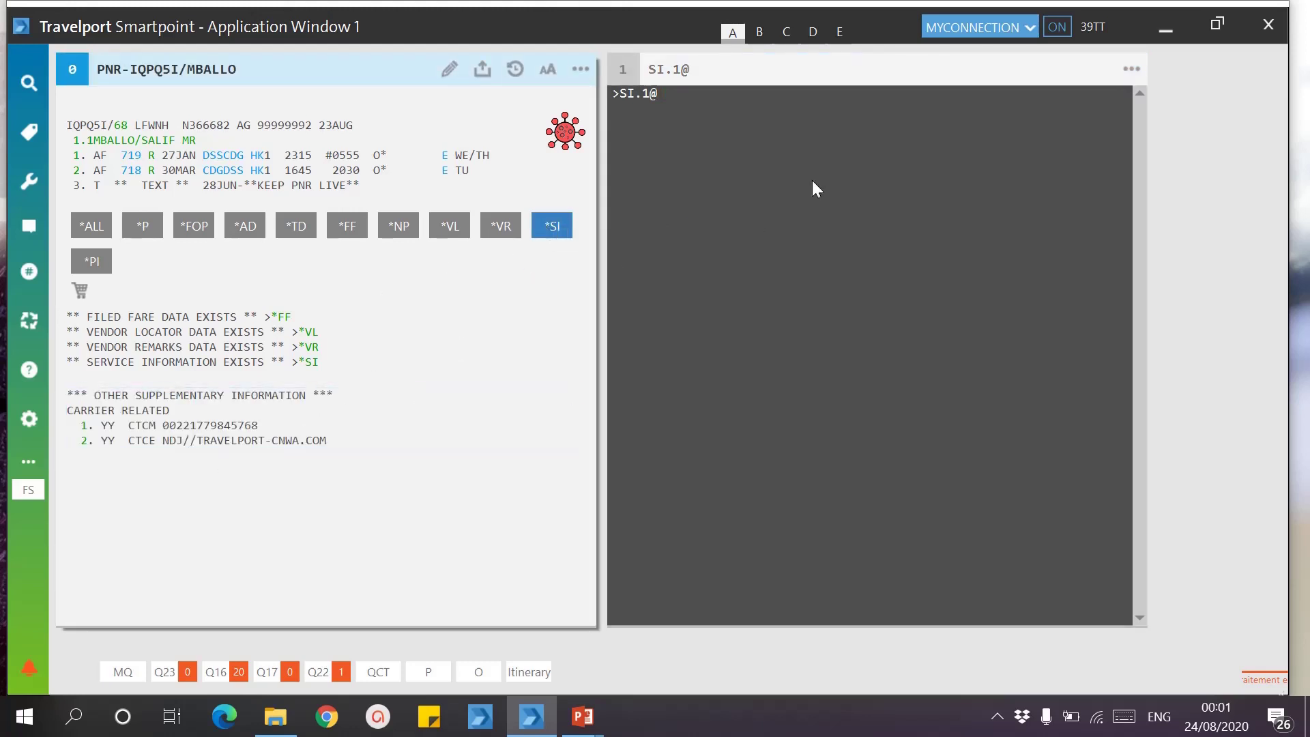
{"action": "left_click", "coordinate": [718, 134]}
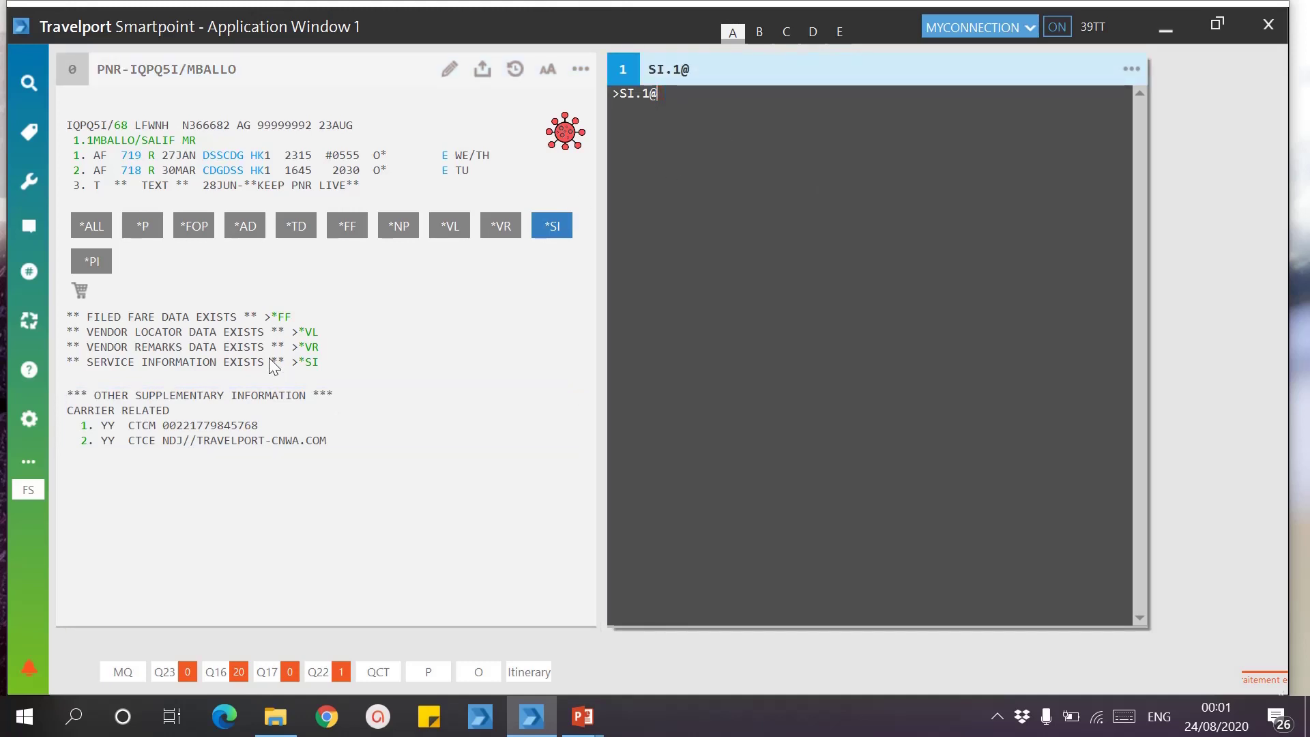
{"action": "mouse_move", "coordinate": [582, 716]}
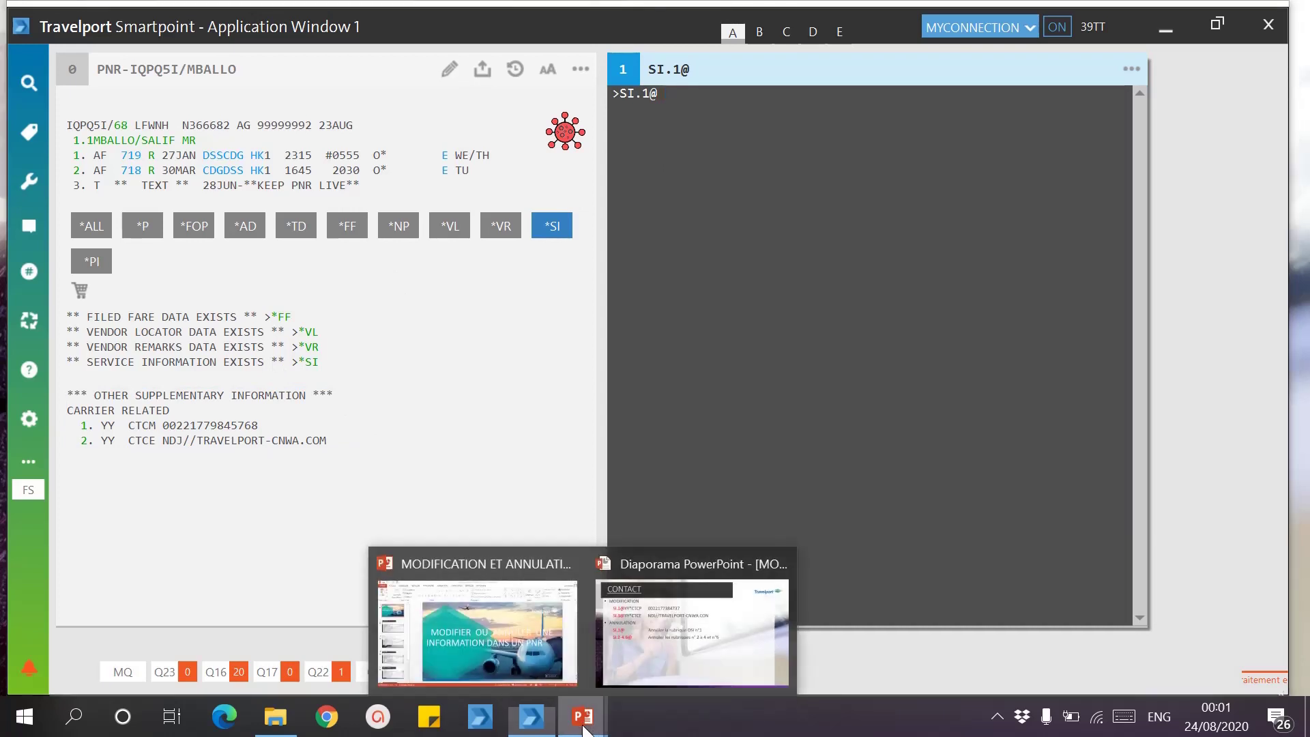
{"action": "left_click", "coordinate": [656, 612]}
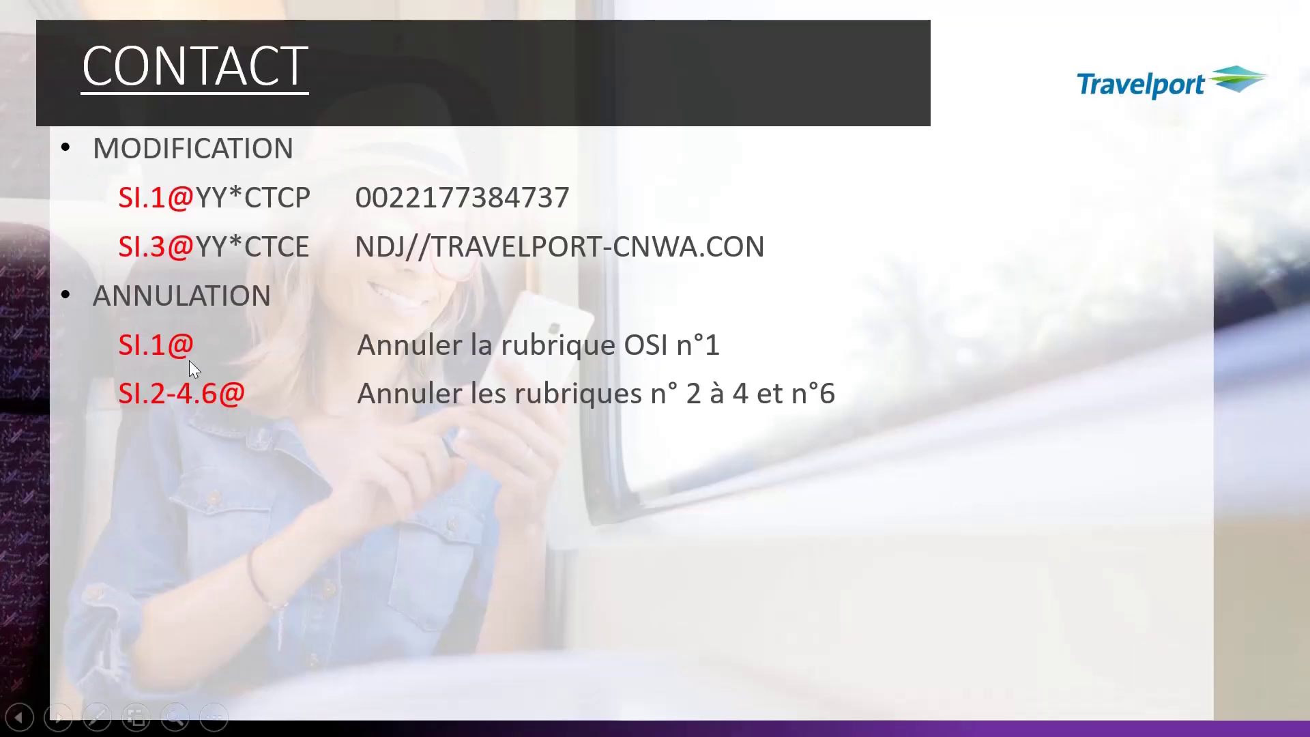